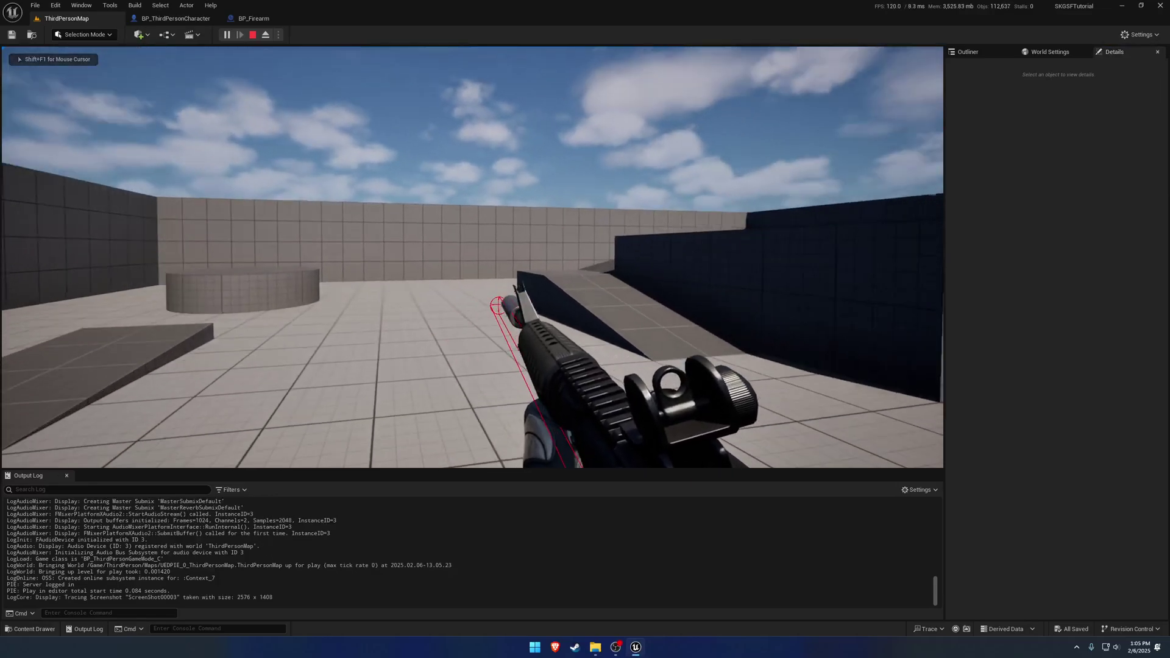
Step: Eject from the player in the running session, inspect the character holding the suppressed rifle from the side, and stop the play session
{"action": "key", "text": "F8"}
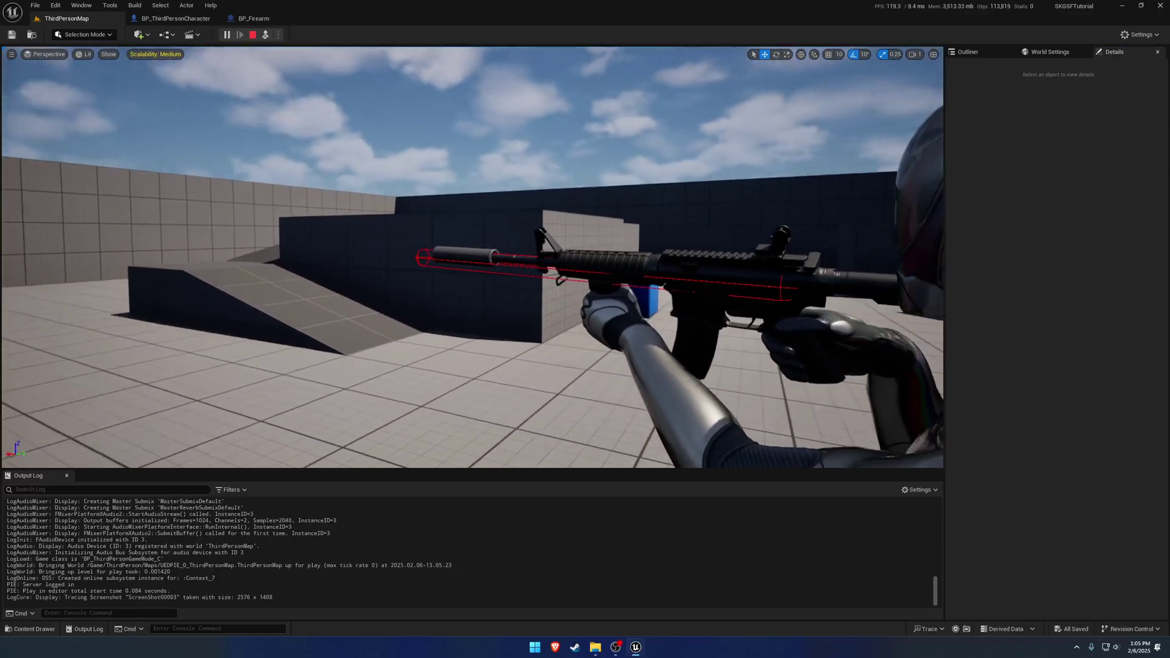
{"action": "right_click_drag", "start_coordinate": [472, 257], "coordinate": [551, 275]}
{"action": "key", "text": "w"}
{"action": "key", "text": "s"}
{"action": "scroll", "coordinate": [473, 257], "scroll_direction": "down", "scroll_amount": 3}
{"action": "key", "text": "d"}
{"action": "key", "text": "w"}
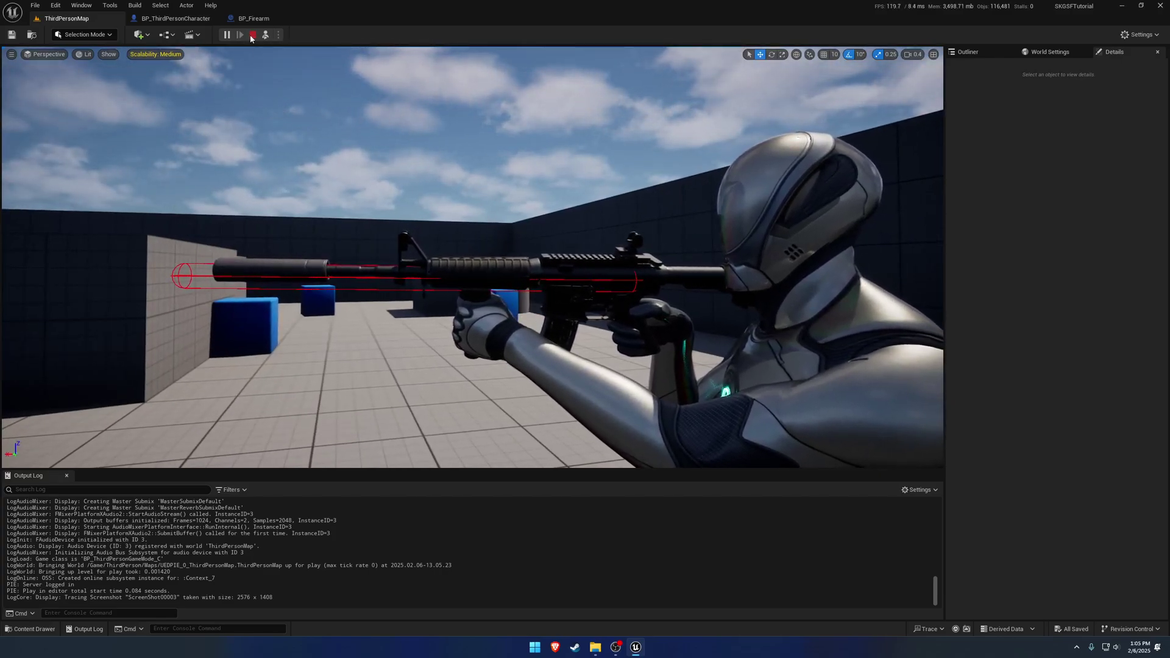
{"action": "left_click", "coordinate": [252, 35]}
Step: Create an Actor Blueprint Class named BP_RedDot in the Content/Tutorial/Blueprints folder
{"action": "key", "text": "ctrl+space"}
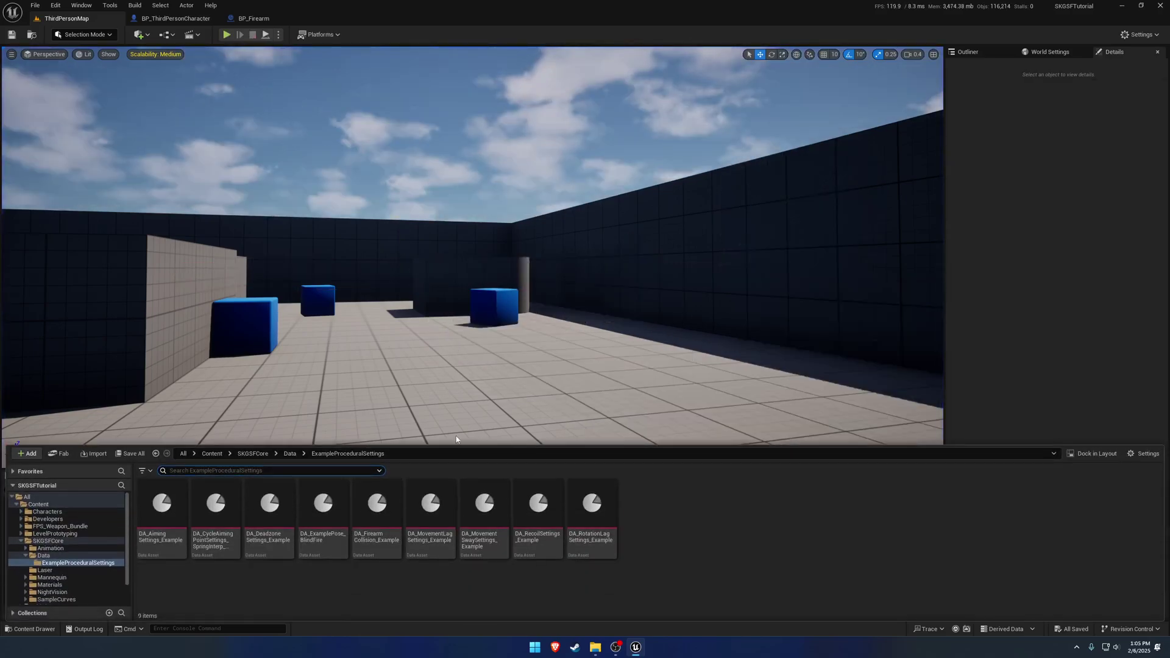
{"action": "left_click", "coordinate": [212, 453]}
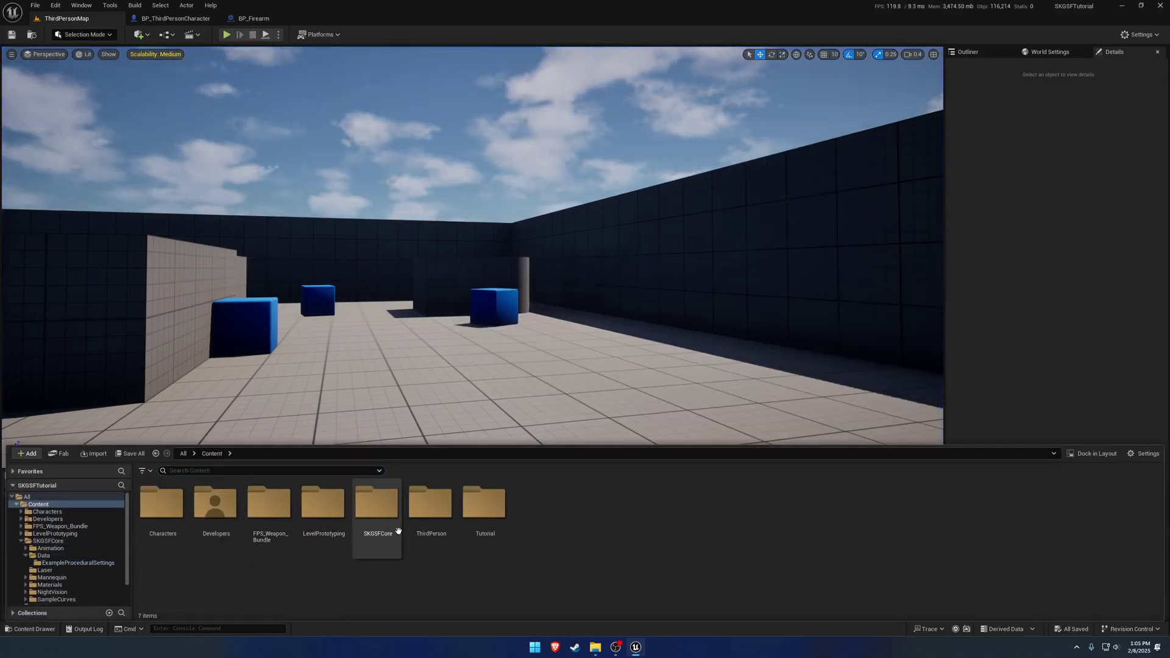
{"action": "double_click", "coordinate": [484, 503]}
{"action": "double_click", "coordinate": [162, 503]}
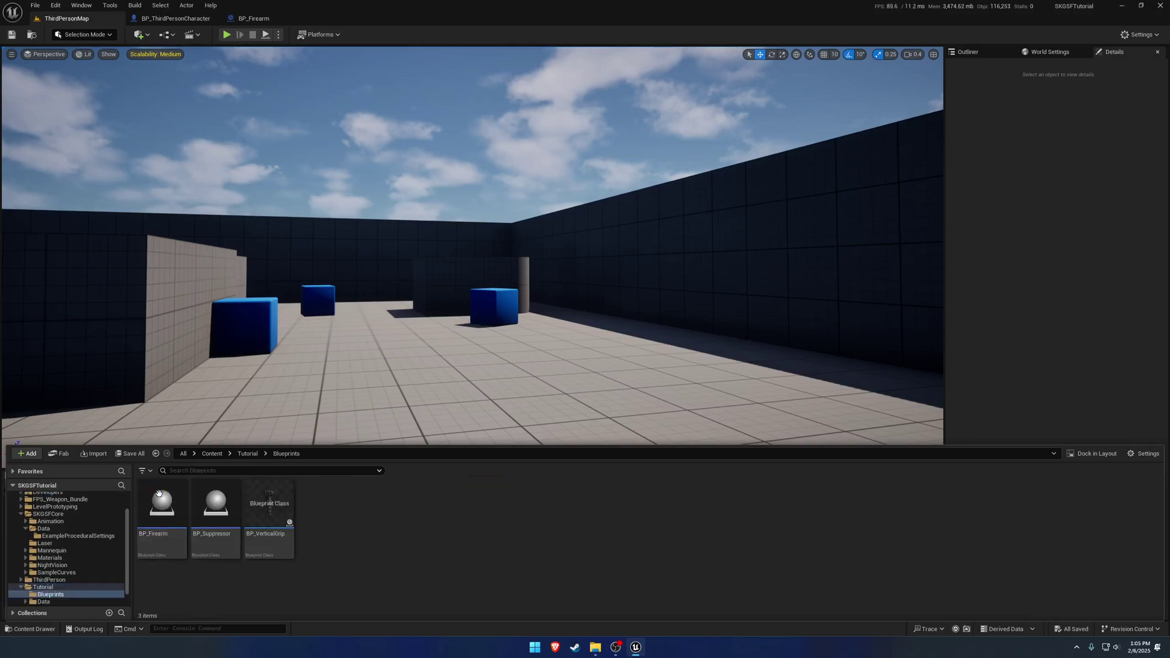
{"action": "right_click", "coordinate": [371, 508]}
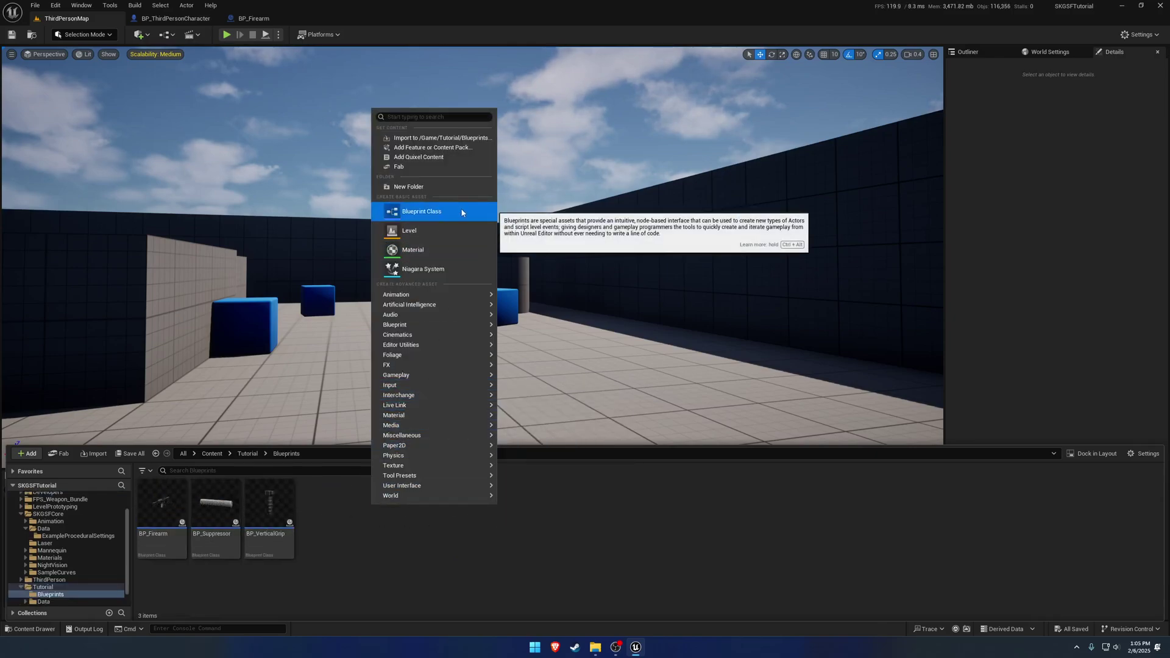
{"action": "left_click", "coordinate": [426, 211]}
{"action": "left_click", "coordinate": [494, 263]}
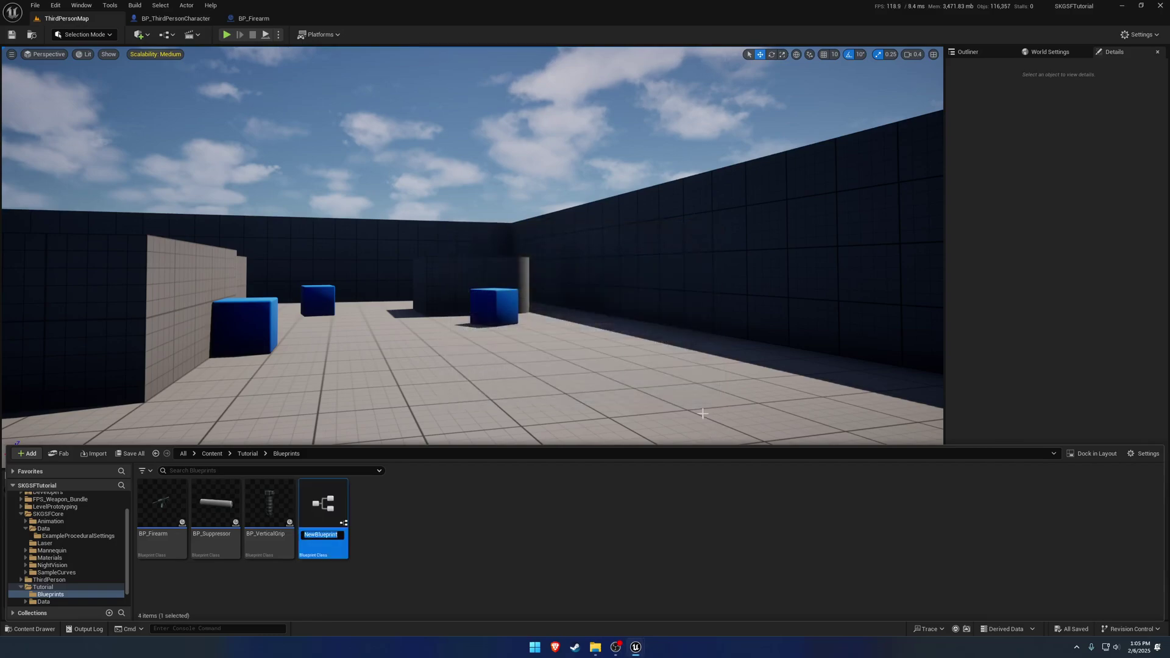
{"action": "type", "text": "BP_"}
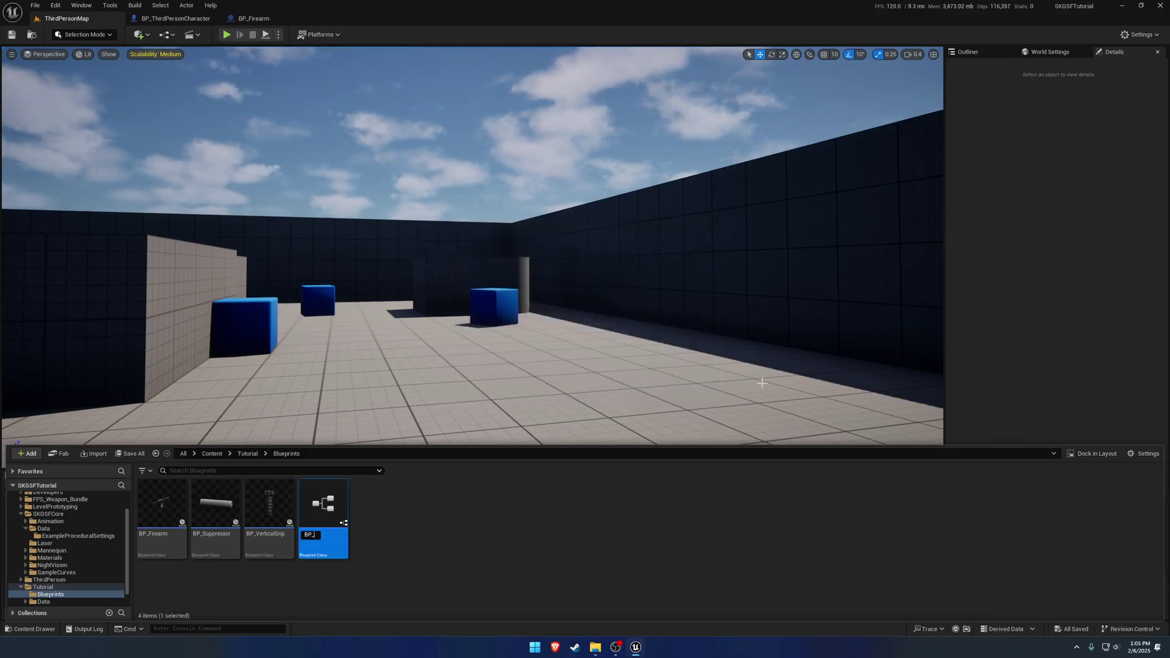
{"action": "type", "text": "RedDot"}
{"action": "key", "text": "Return"}
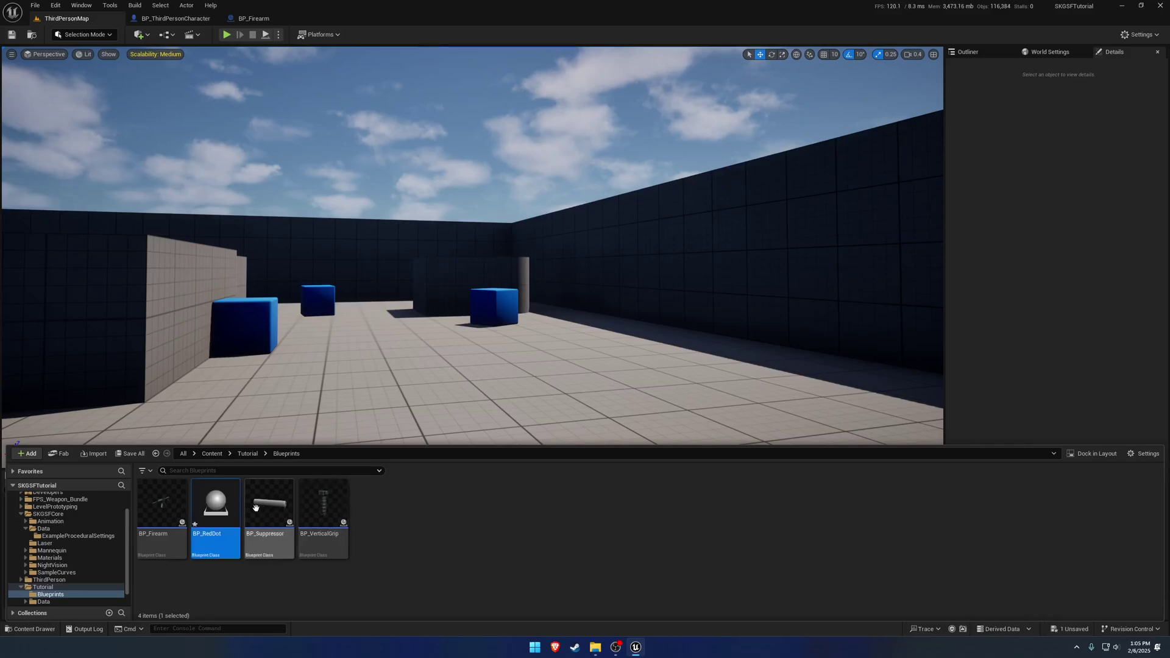
Step: Open BP_RedDot docked alongside the other editors and add a Static Mesh component as its root
{"action": "double_click", "coordinate": [233, 499]}
{"action": "left_click_drag", "start_coordinate": [423, 336], "coordinate": [352, 25]}
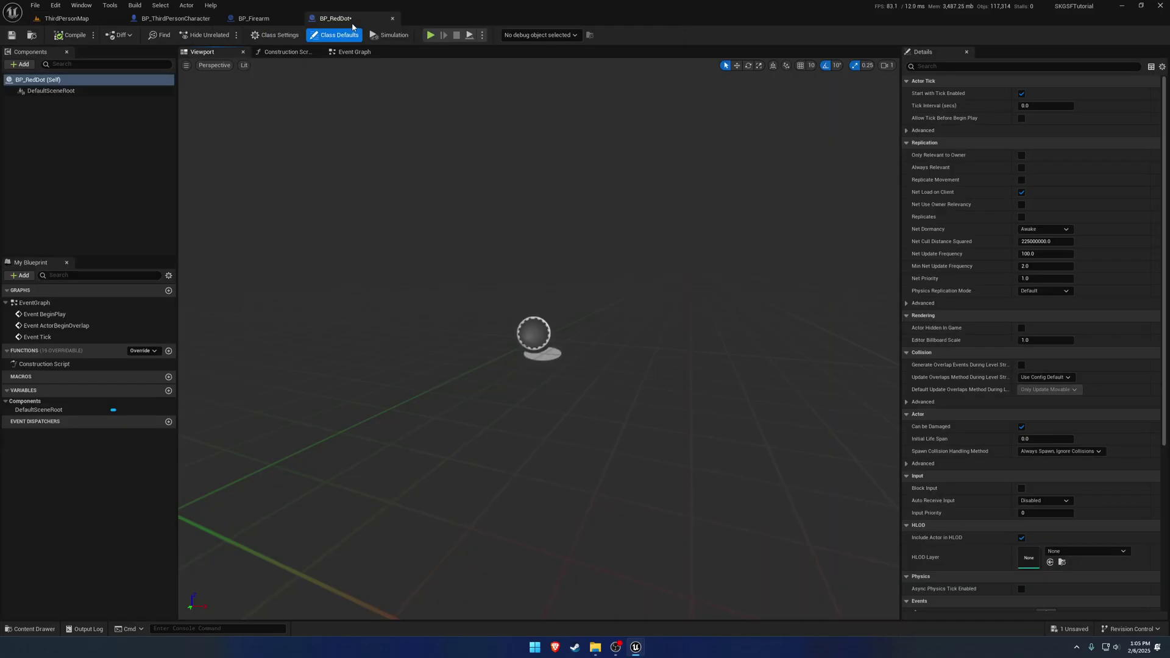
{"action": "left_click", "coordinate": [20, 64]}
{"action": "type", "text": "stat"}
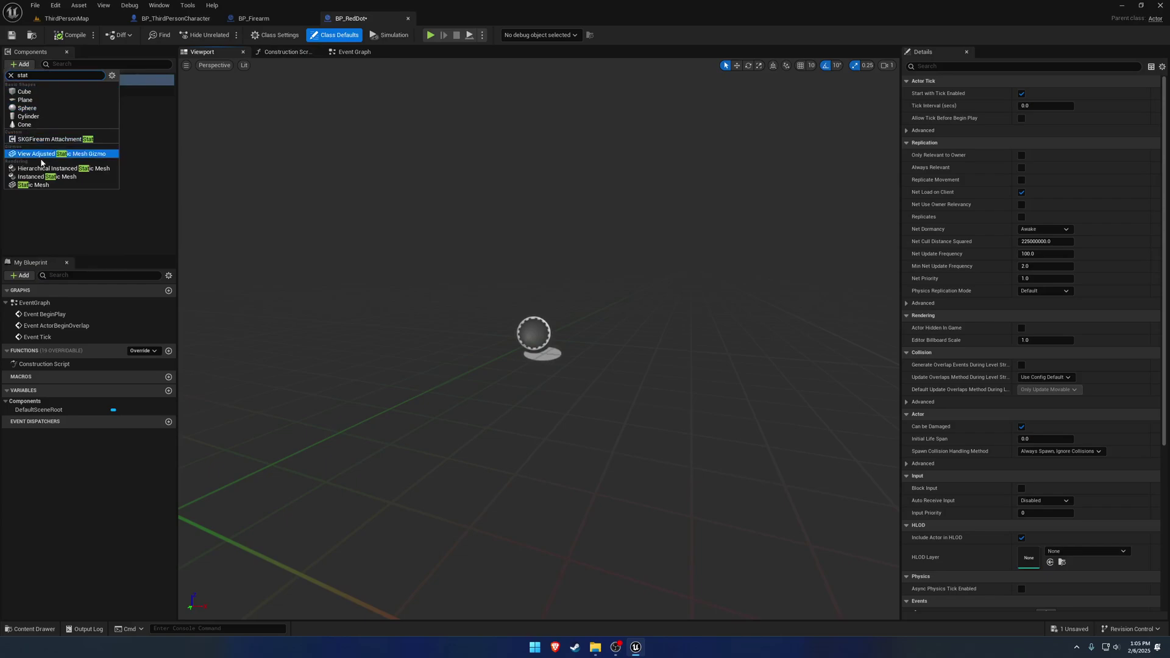
{"action": "left_click", "coordinate": [33, 185]}
{"action": "key", "text": "Return"}
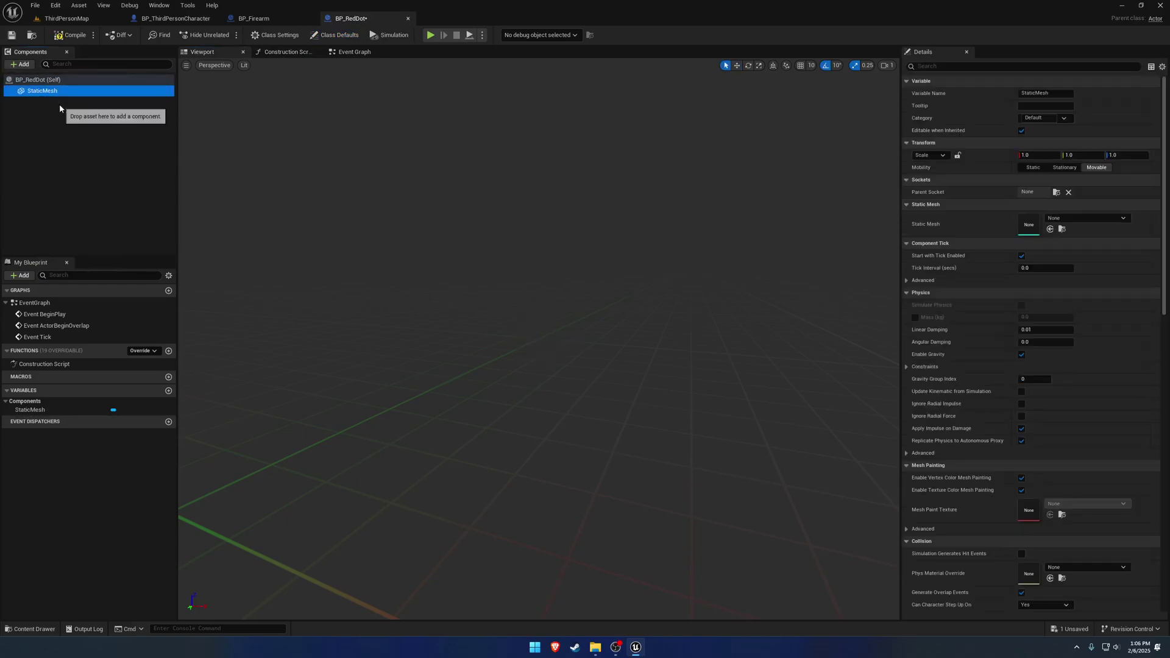
Step: Assign the SM_T4_Sight mesh to the StaticMesh component of BP_RedDot
{"action": "left_click", "coordinate": [1065, 220]}
{"action": "type", "text": "t"}
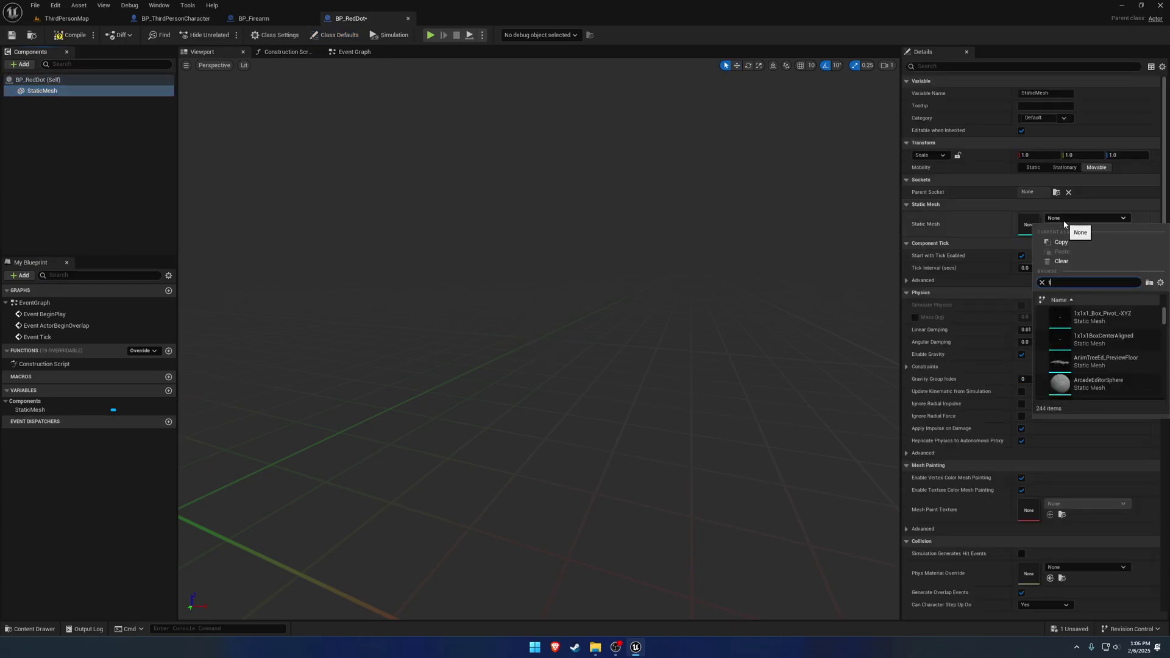
{"action": "type", "text": "4"}
{"action": "left_click", "coordinate": [1102, 314]}
Step: Examine the sight model's body, lens and red dot reticle from several angles
{"action": "key", "text": "w"}
{"action": "right_click_drag", "start_coordinate": [700, 335], "coordinate": [890, 323]}
{"action": "scroll", "coordinate": [700, 335], "scroll_direction": "down", "scroll_amount": 2}
{"action": "key", "text": "w"}
{"action": "key", "text": "a"}
{"action": "key", "text": "a"}
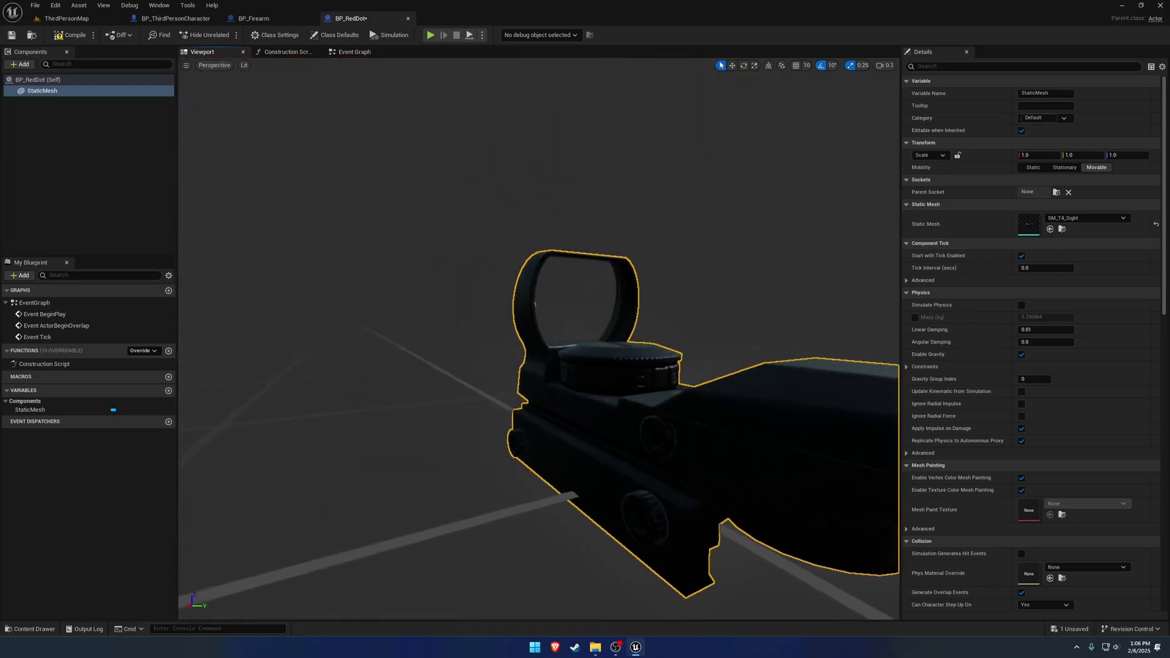
{"action": "right_click_drag", "start_coordinate": [536, 317], "coordinate": [536, 317]}
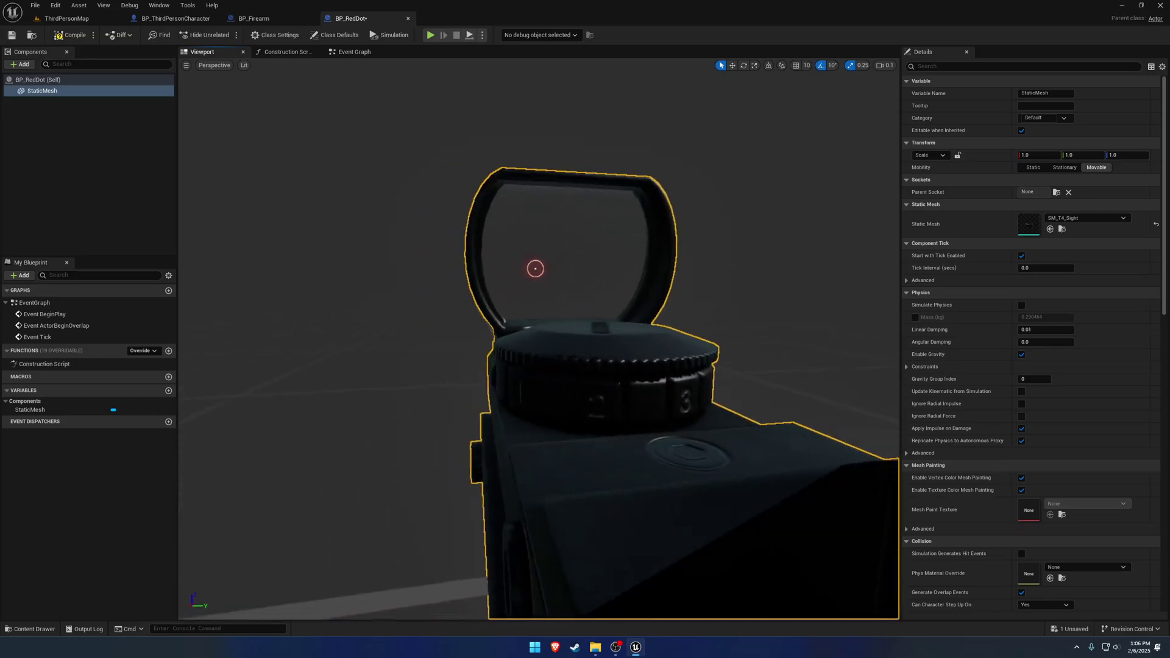
{"action": "right_click_drag", "start_coordinate": [670, 314], "coordinate": [670, 313]}
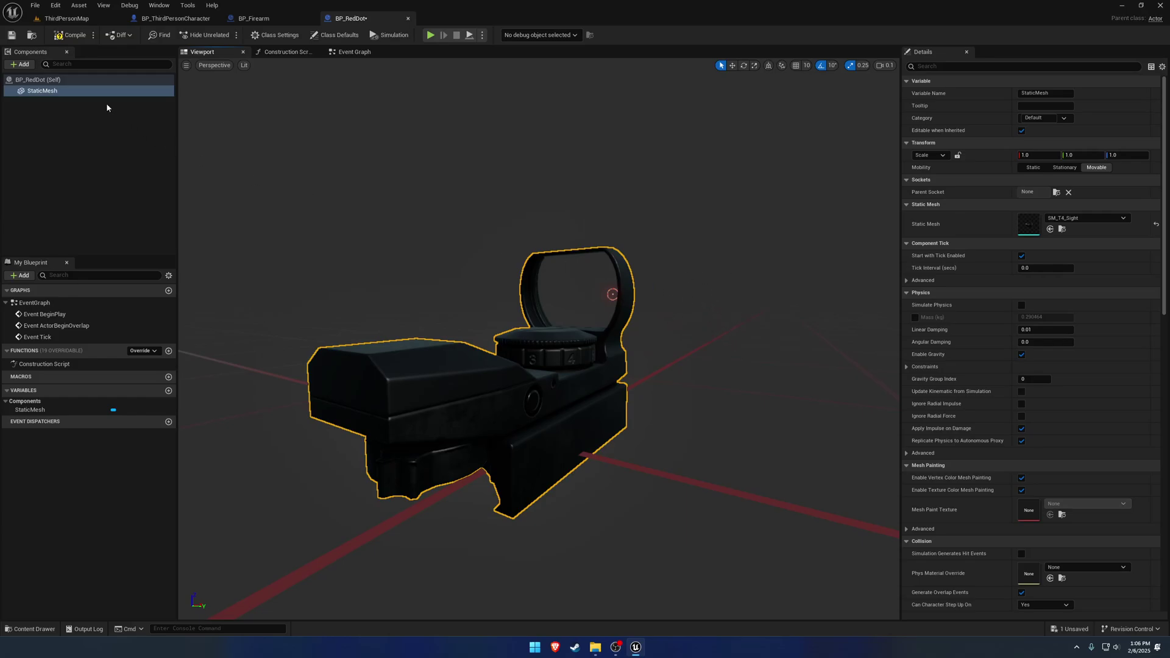
Step: Save BP_RedDot and add an SKGProceduralAnim component to it
{"action": "key", "text": "ctrl+s"}
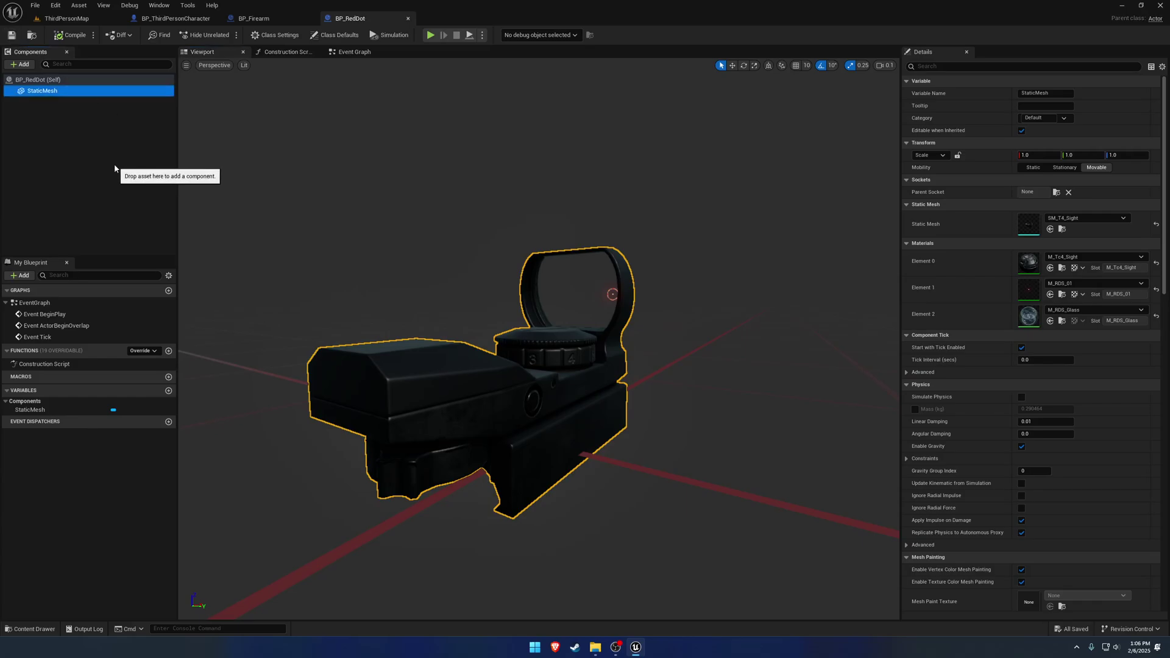
{"action": "right_click_drag", "start_coordinate": [537, 317], "coordinate": [537, 317]}
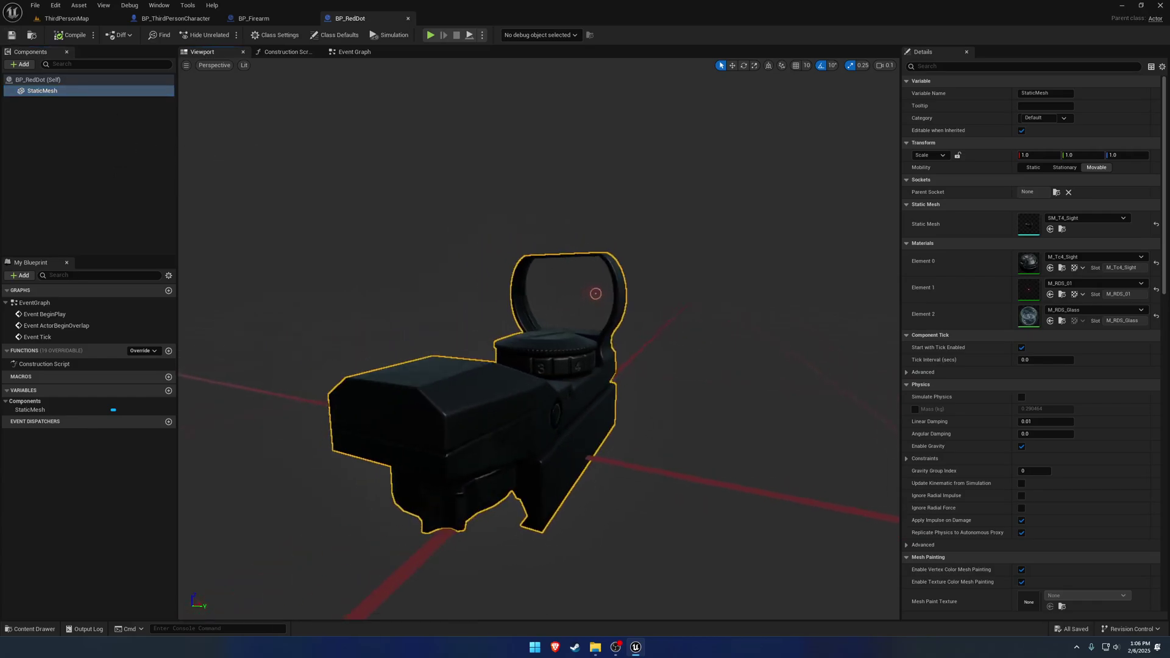
{"action": "right_click_drag", "start_coordinate": [494, 272], "coordinate": [494, 271]}
{"action": "left_click", "coordinate": [27, 64]}
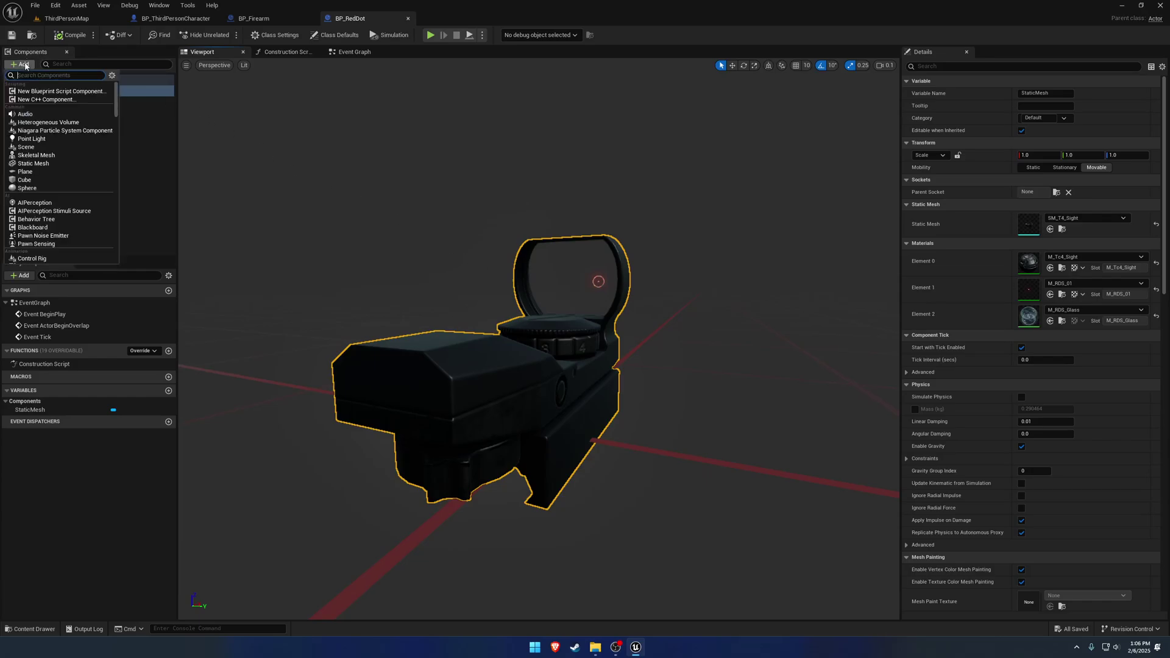
{"action": "type", "text": "proce"}
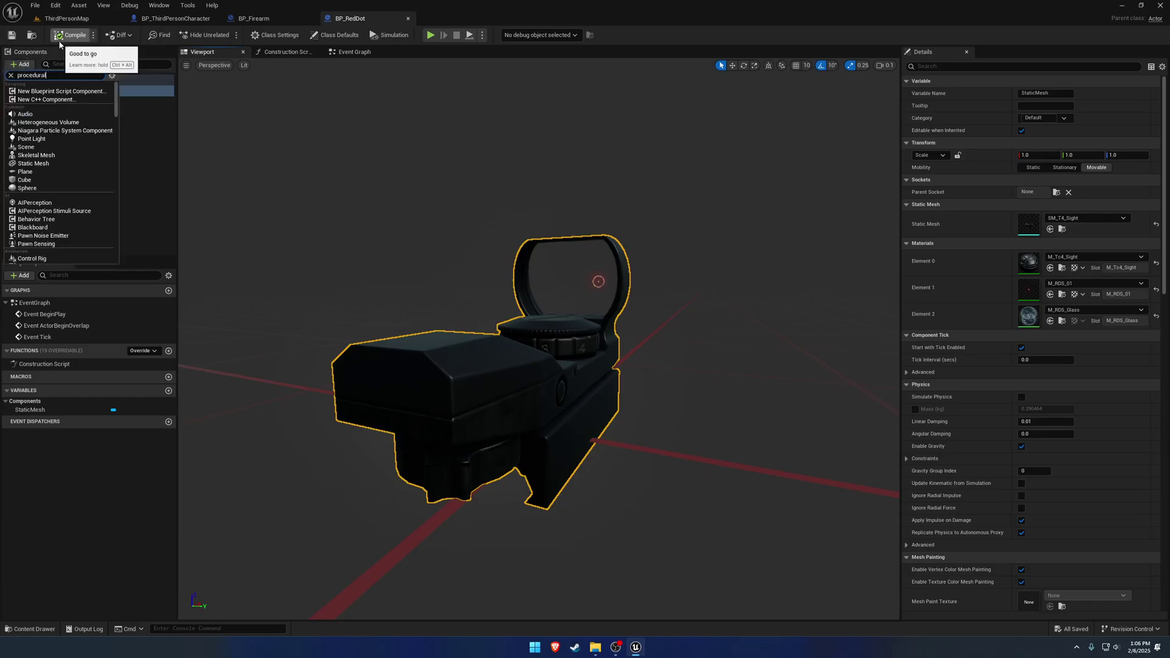
{"action": "type", "text": "dural"}
{"action": "left_click", "coordinate": [58, 92]}
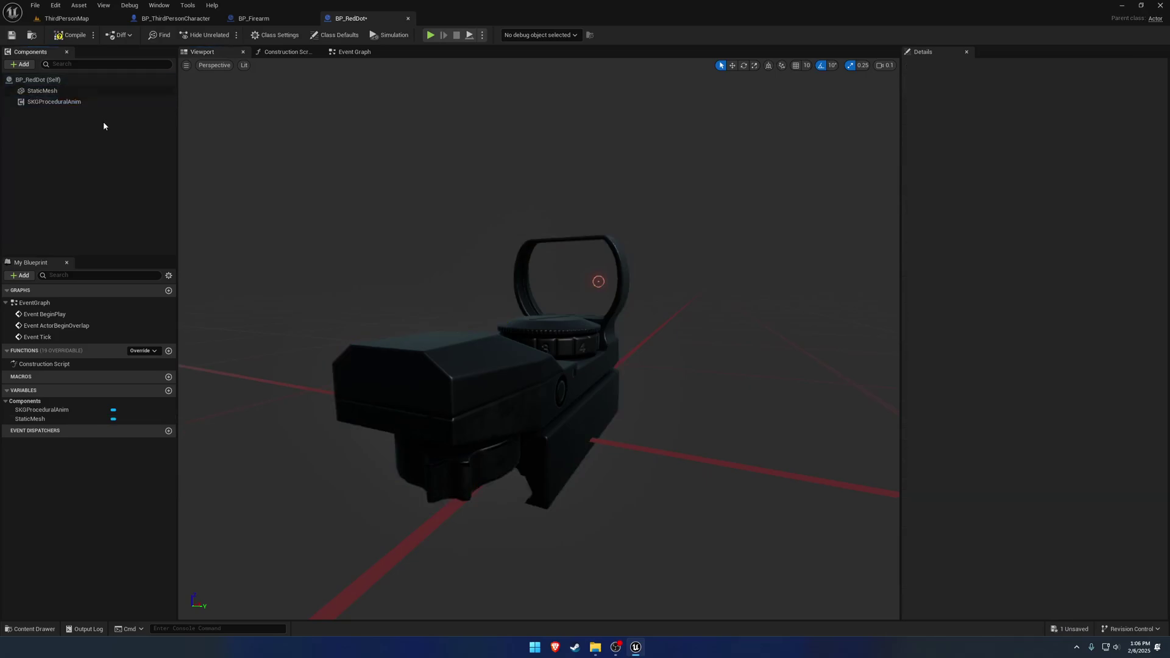
{"action": "left_click", "coordinate": [95, 101]}
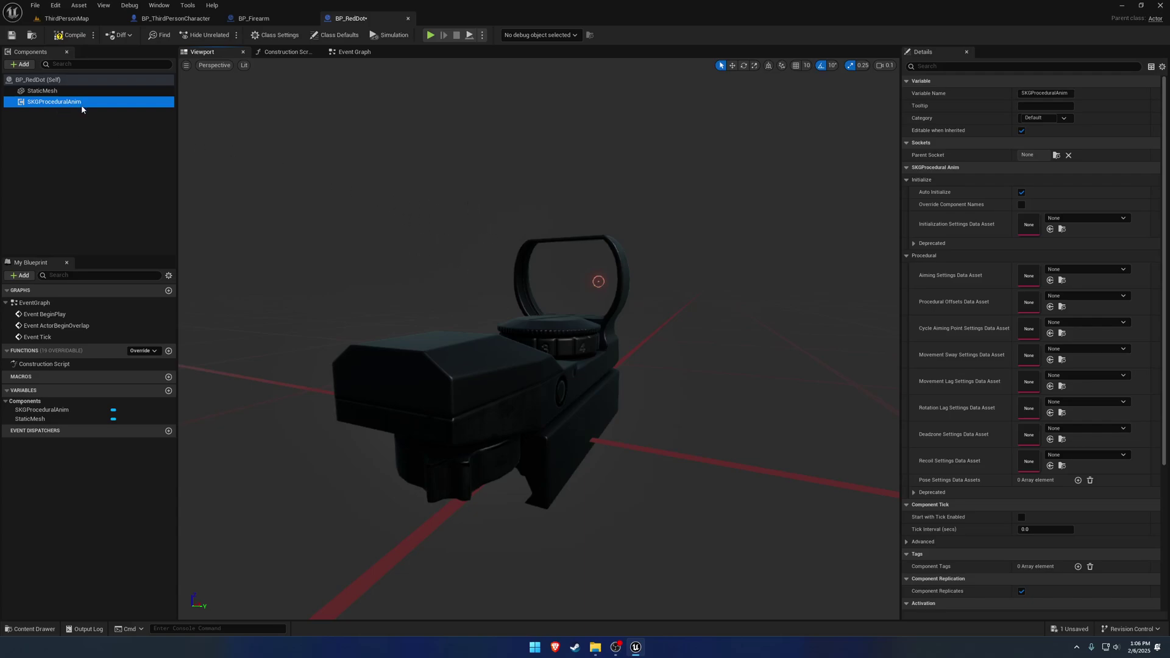
Step: Examine the SKGProceduralAnim settings and rifle model in BP_Firearm, and compare them with the component and sight in BP_RedDot
{"action": "left_click", "coordinate": [271, 17]}
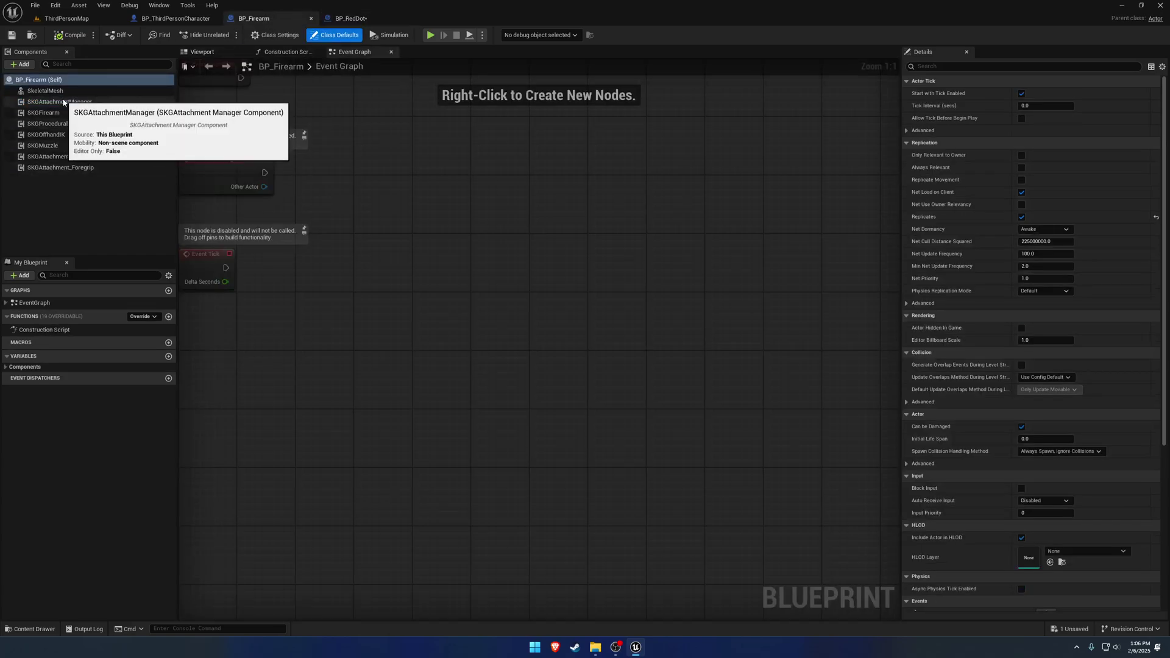
{"action": "left_click", "coordinate": [72, 125]}
{"action": "left_click", "coordinate": [208, 51]}
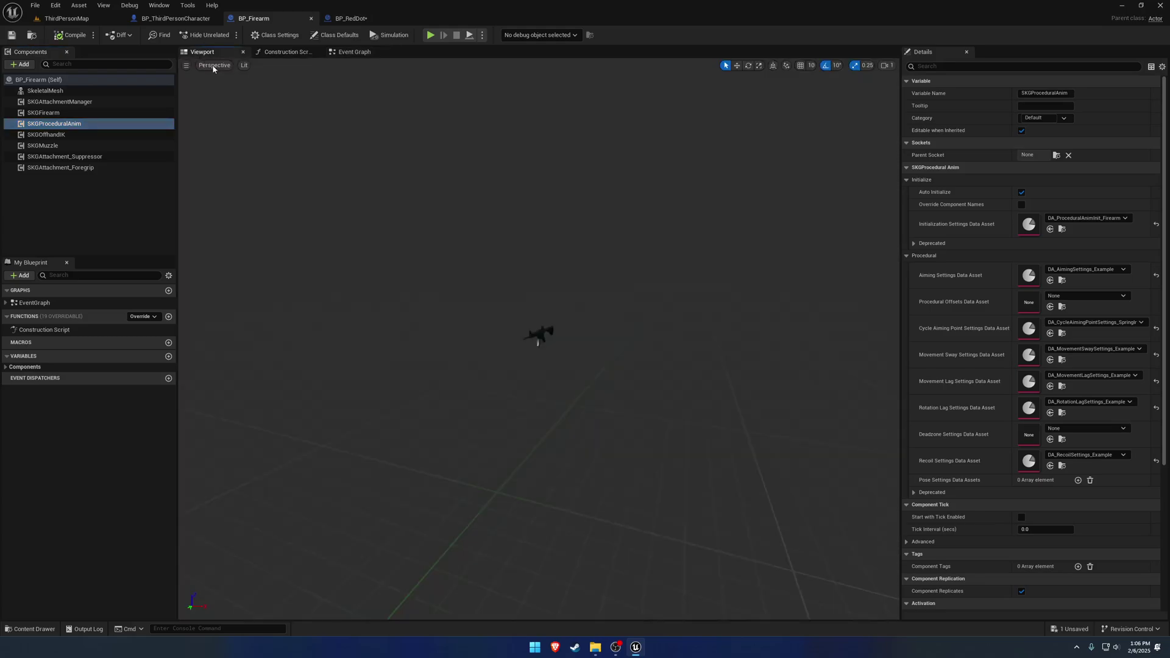
{"action": "key", "text": "w"}
{"action": "right_click_drag", "start_coordinate": [532, 246], "coordinate": [491, 253]}
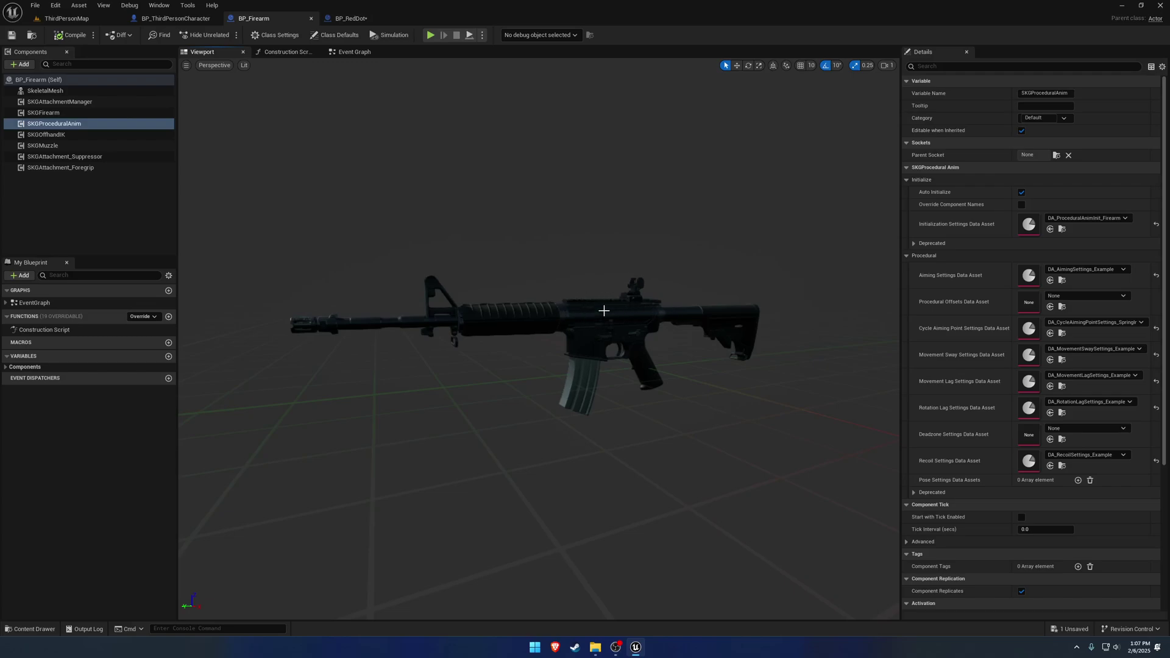
{"action": "left_click", "coordinate": [351, 18]}
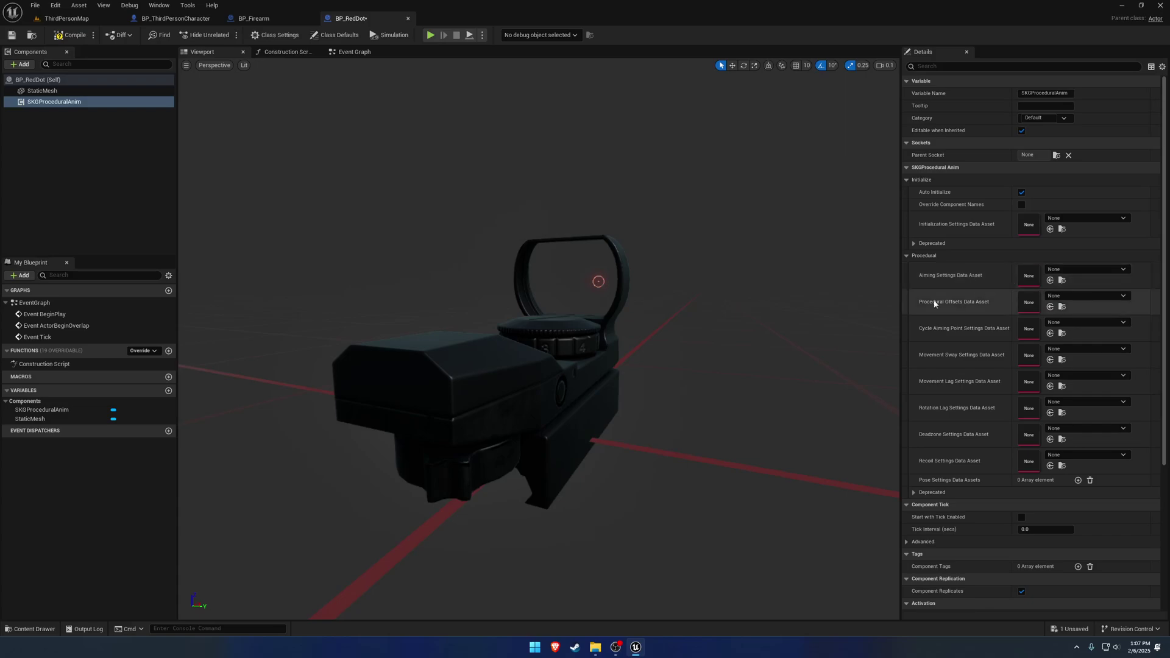
{"action": "key", "text": "s"}
{"action": "right_click_drag", "start_coordinate": [731, 329], "coordinate": [755, 328]}
{"action": "right_click_drag", "start_coordinate": [732, 283], "coordinate": [756, 287]}
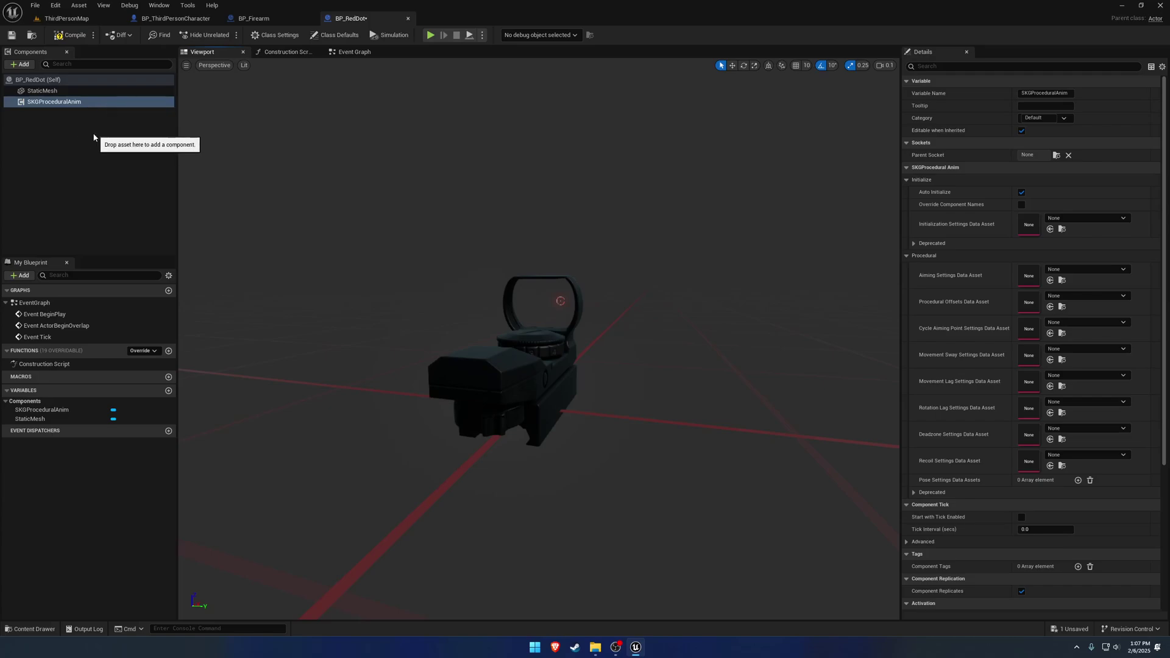
{"action": "left_click", "coordinate": [104, 167]}
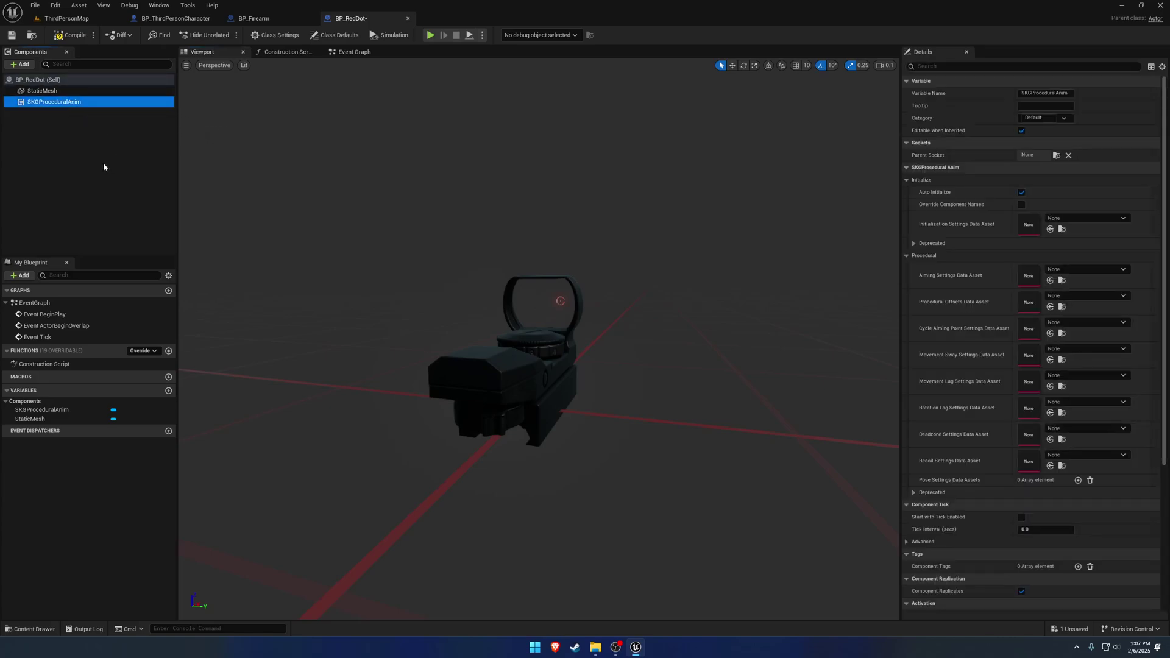
Step: Enable Replicates on the BP_RedDot actor and compile the blueprint
{"action": "left_click", "coordinate": [73, 35]}
{"action": "left_click", "coordinate": [65, 79]}
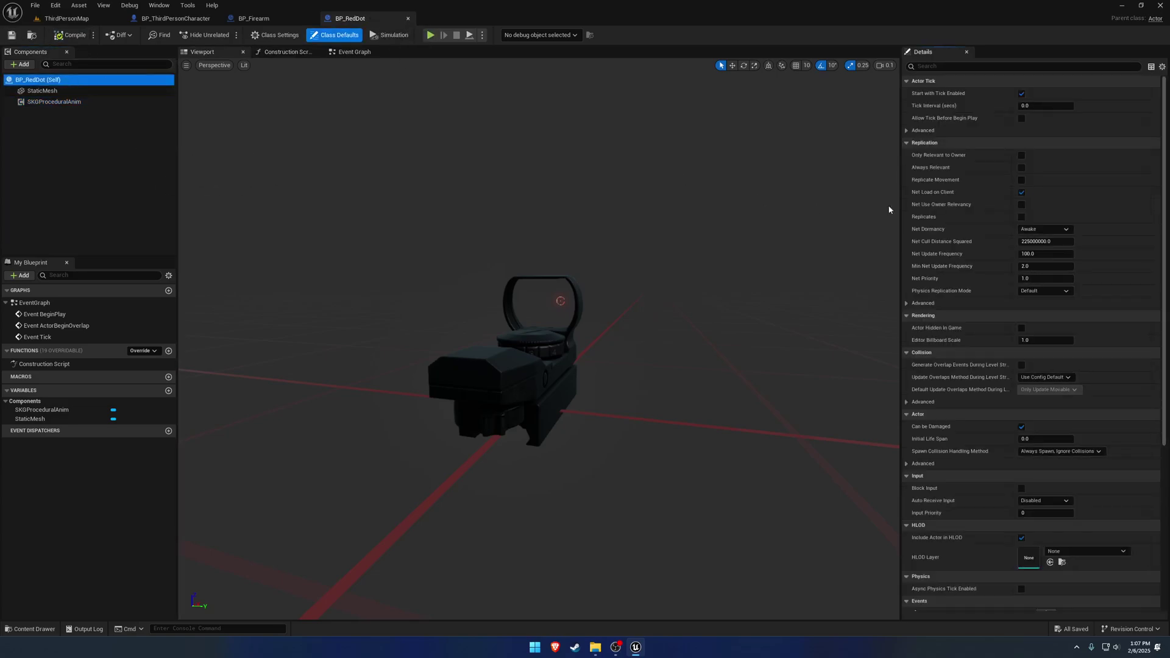
{"action": "left_click", "coordinate": [1022, 217]}
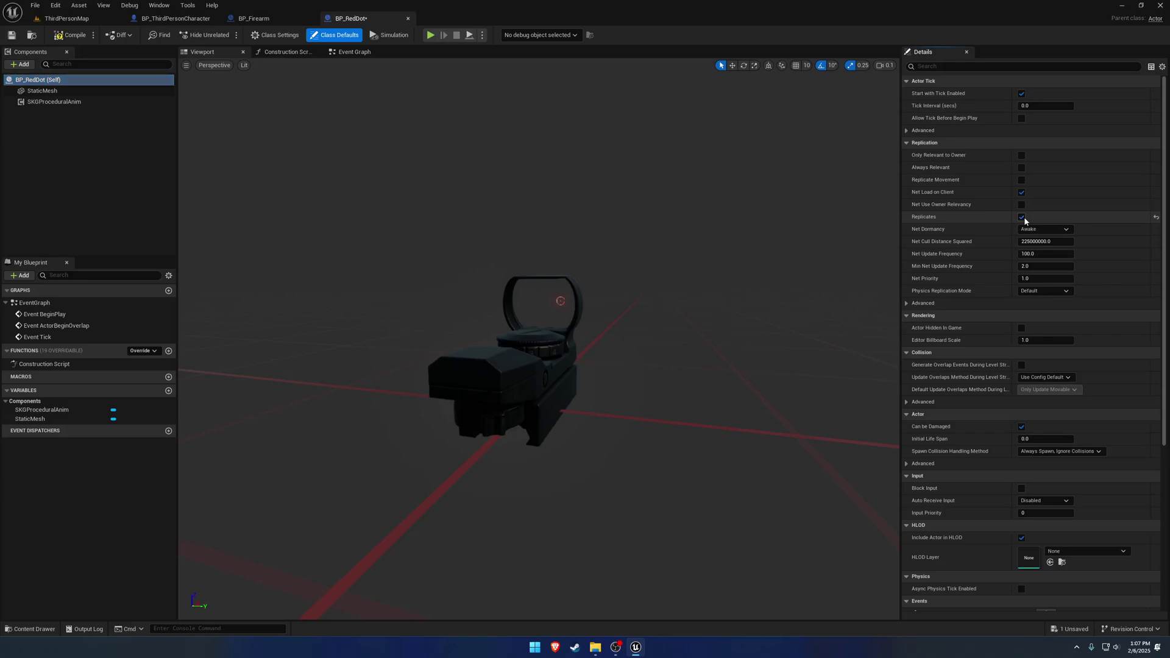
{"action": "left_click", "coordinate": [70, 36]}
Step: Set the SKGProceduralAnim component's initialization settings to DA_ProceduralAnimInit_Firearm and its aiming settings to DA_AimingSettings_Example
{"action": "left_click", "coordinate": [86, 102]}
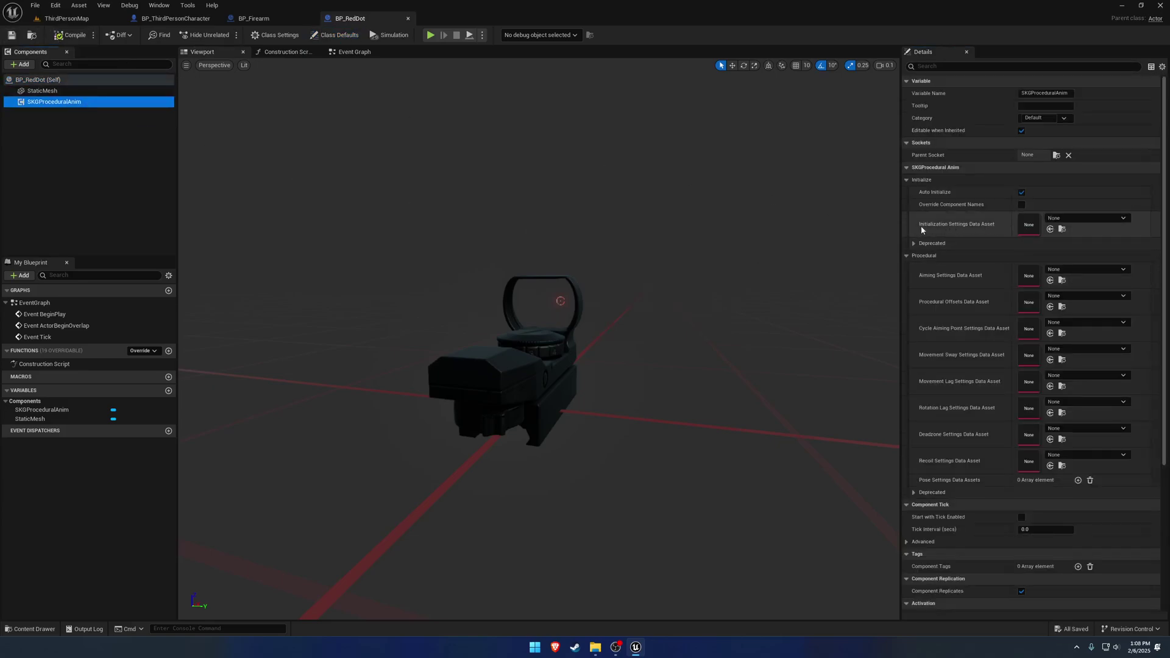
{"action": "left_click", "coordinate": [1071, 223]}
{"action": "left_click", "coordinate": [1109, 318]}
{"action": "left_click", "coordinate": [1079, 272]}
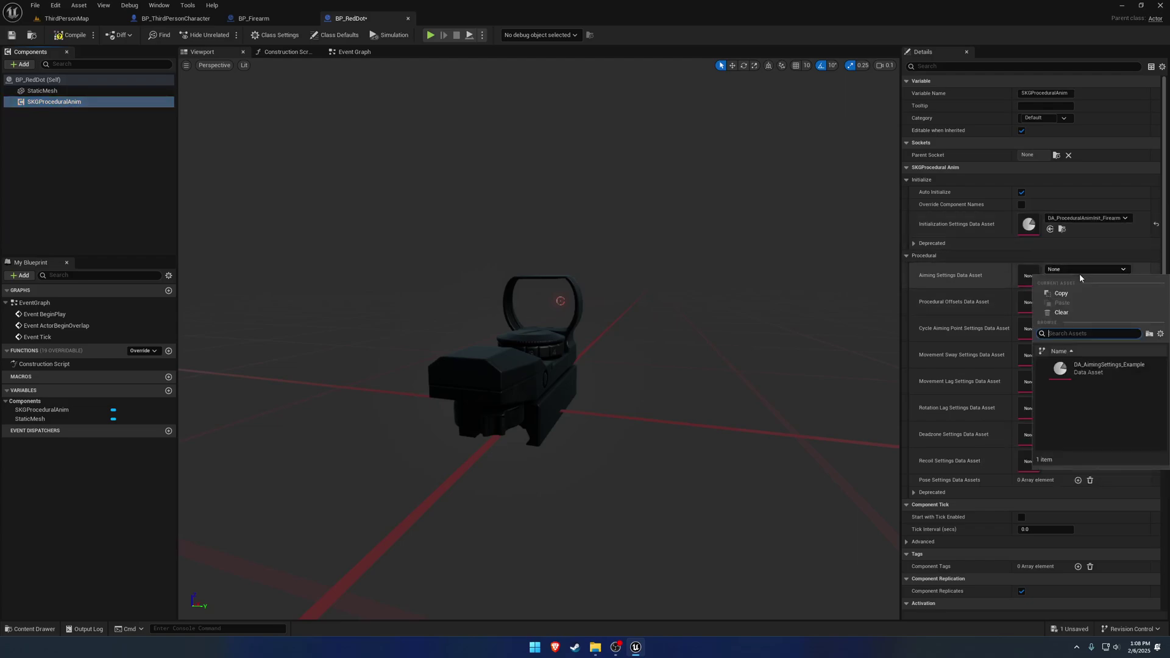
{"action": "left_click", "coordinate": [1109, 367]}
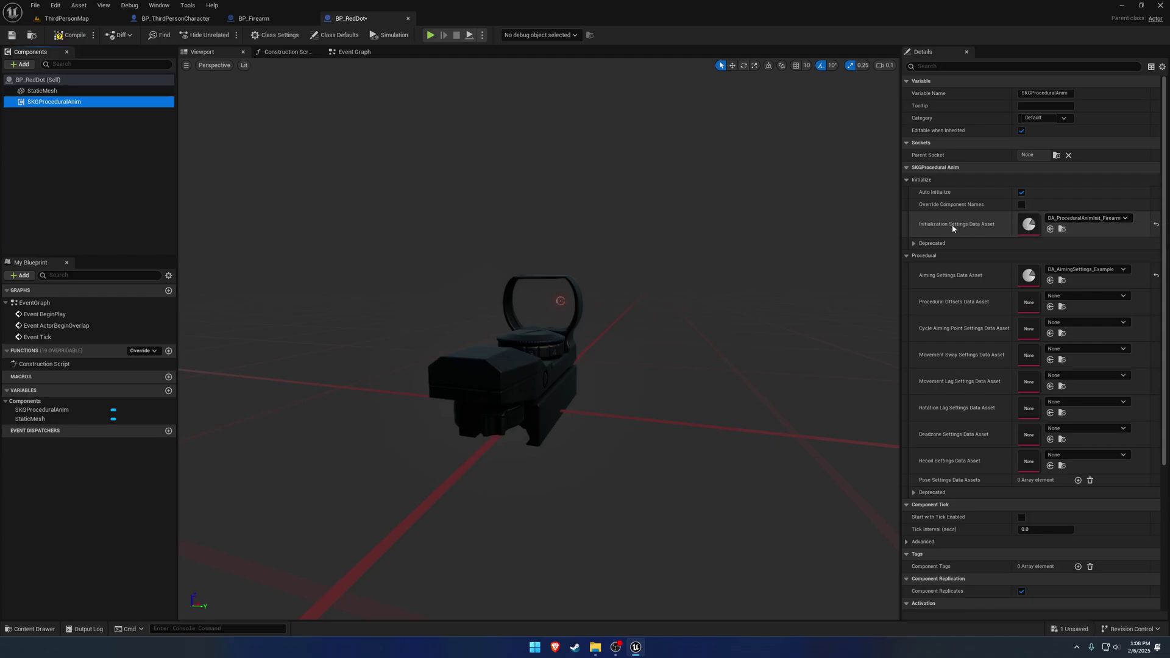
Step: Duplicate the DA_ProceduralAnimInit_Firearm data asset in the Initialize folder and name the copy DA_ProceduralAnimInit_Optic
{"action": "left_click", "coordinate": [1062, 229]}
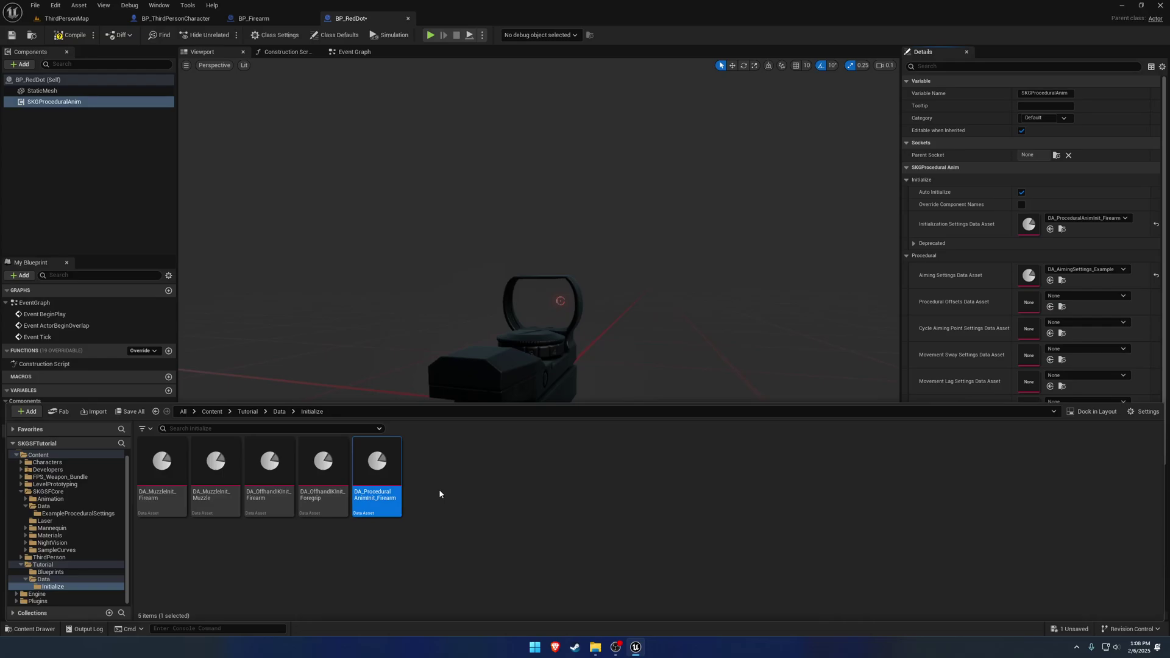
{"action": "key", "text": "ctrl+d"}
{"action": "key", "text": "End"}
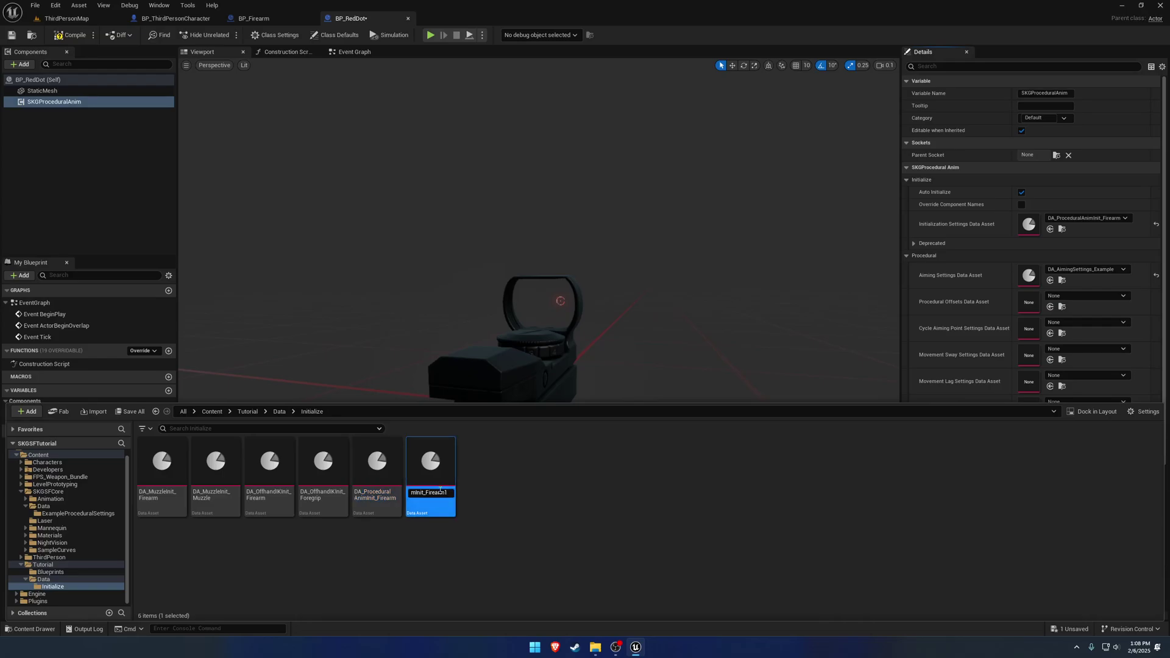
{"action": "key", "text": "BackSpace"}
{"action": "key", "text": "BackSpace"}
{"action": "key", "text": "BackSpace"}
{"action": "key", "text": "BackSpace"}
{"action": "key", "text": "BackSpace"}
{"action": "key", "text": "BackSpace"}
{"action": "key", "text": "BackSpace"}
{"action": "key", "text": "BackSpace"}
{"action": "type", "text": "Sta"}
{"action": "key", "text": "BackSpace"}
{"action": "key", "text": "BackSpace"}
{"action": "key", "text": "BackSpace"}
{"action": "type", "text": "Optic"}
{"action": "key", "text": "Return"}
Step: Set the Procedural Mesh Name in DA_ProceduralAnimInit_Optic to StaticMesh, check it against BP_RedDot's mesh component, and save the asset
{"action": "double_click", "coordinate": [431, 463]}
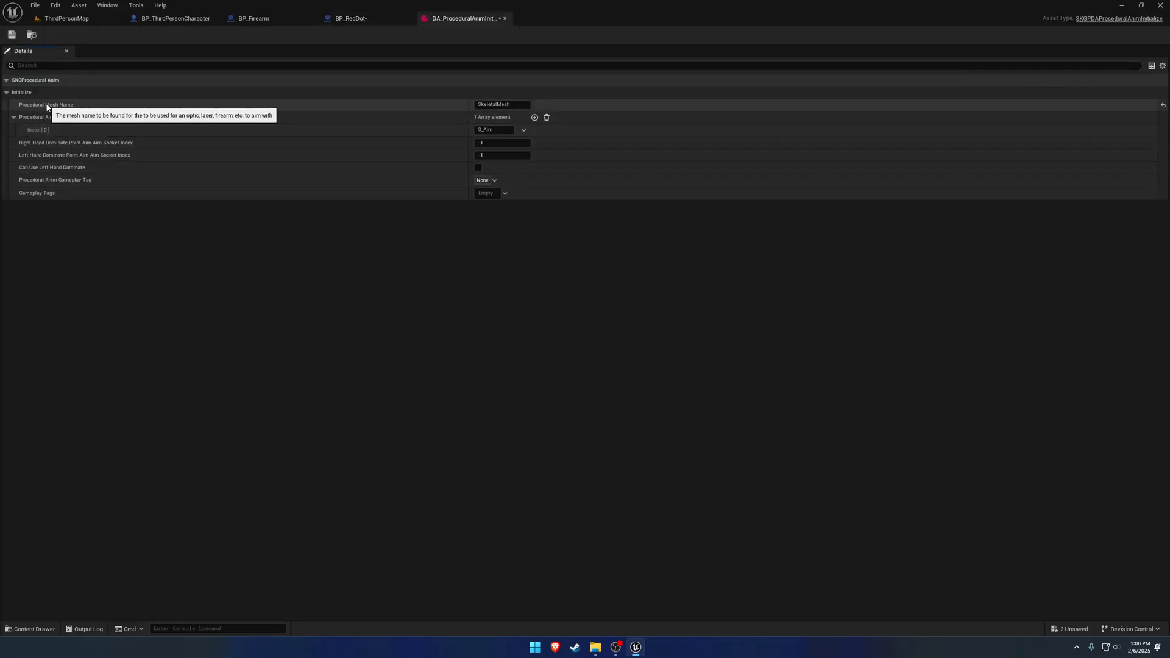
{"action": "left_click", "coordinate": [506, 105]}
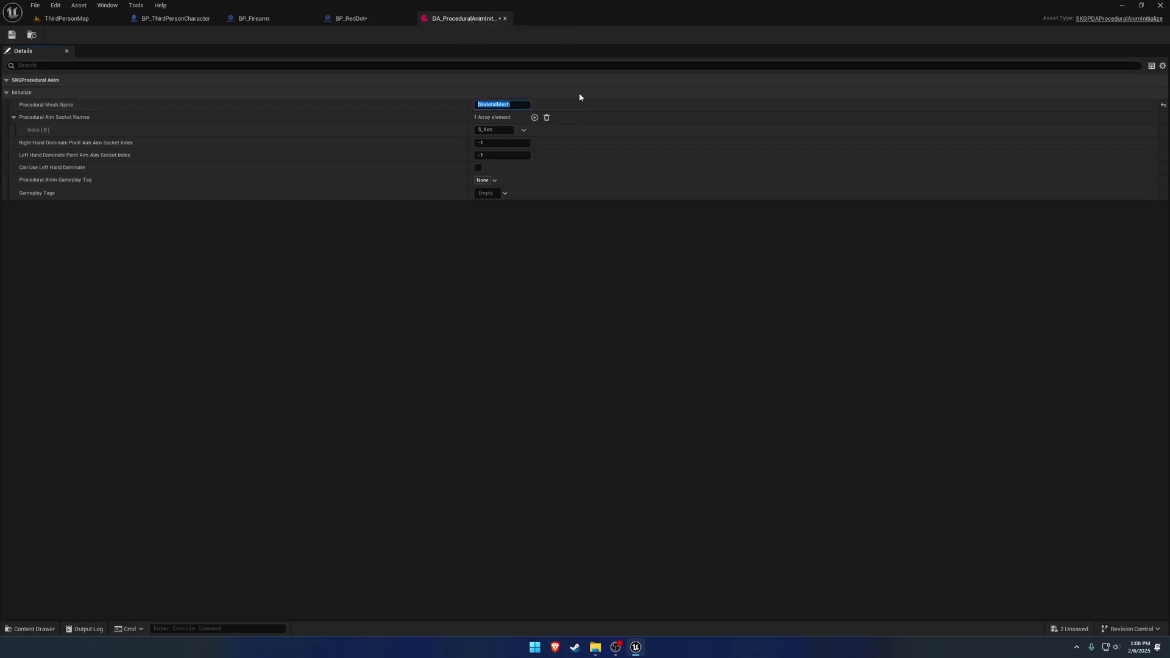
{"action": "type", "text": "StaticMesh"}
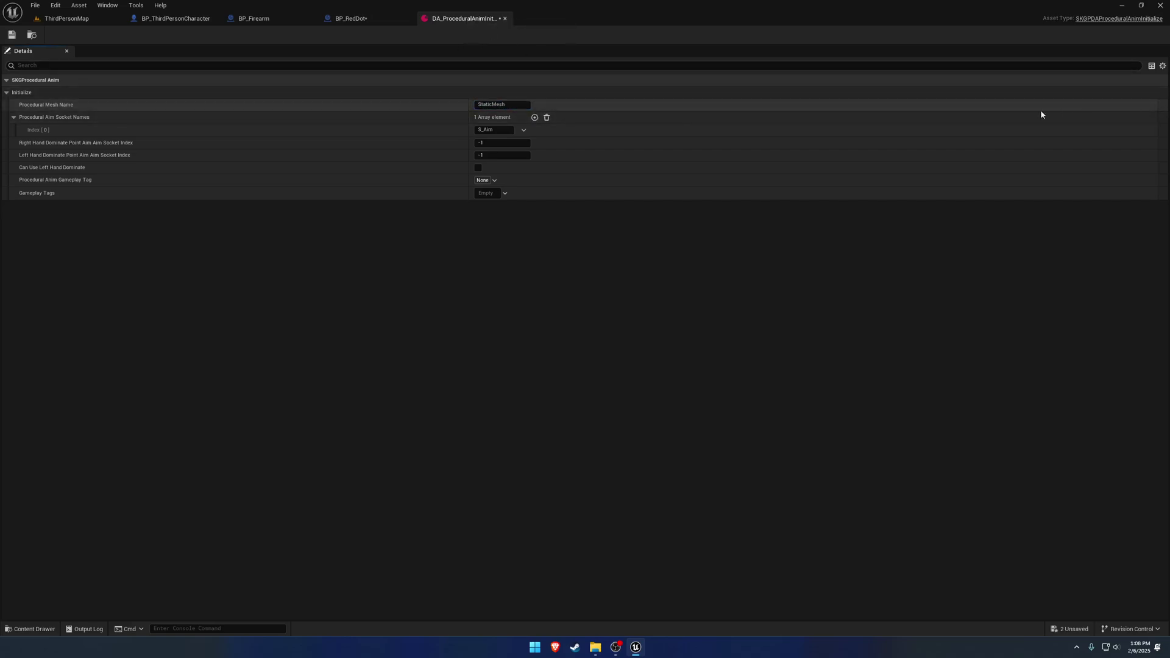
{"action": "key", "text": "Return"}
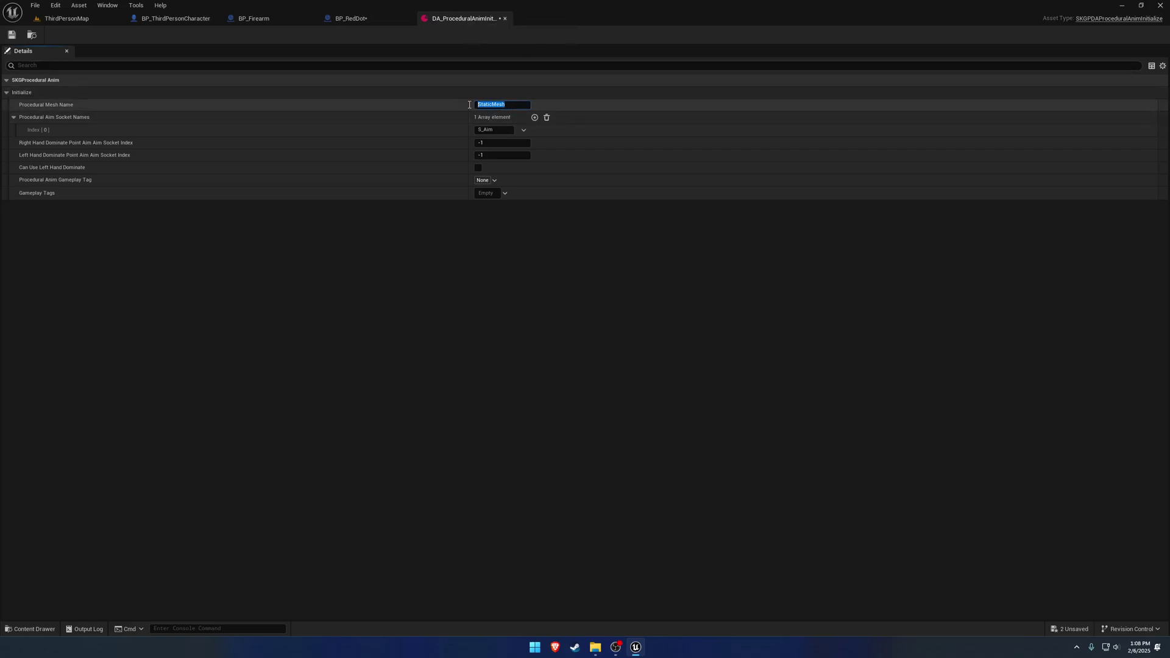
{"action": "left_click", "coordinate": [351, 18]}
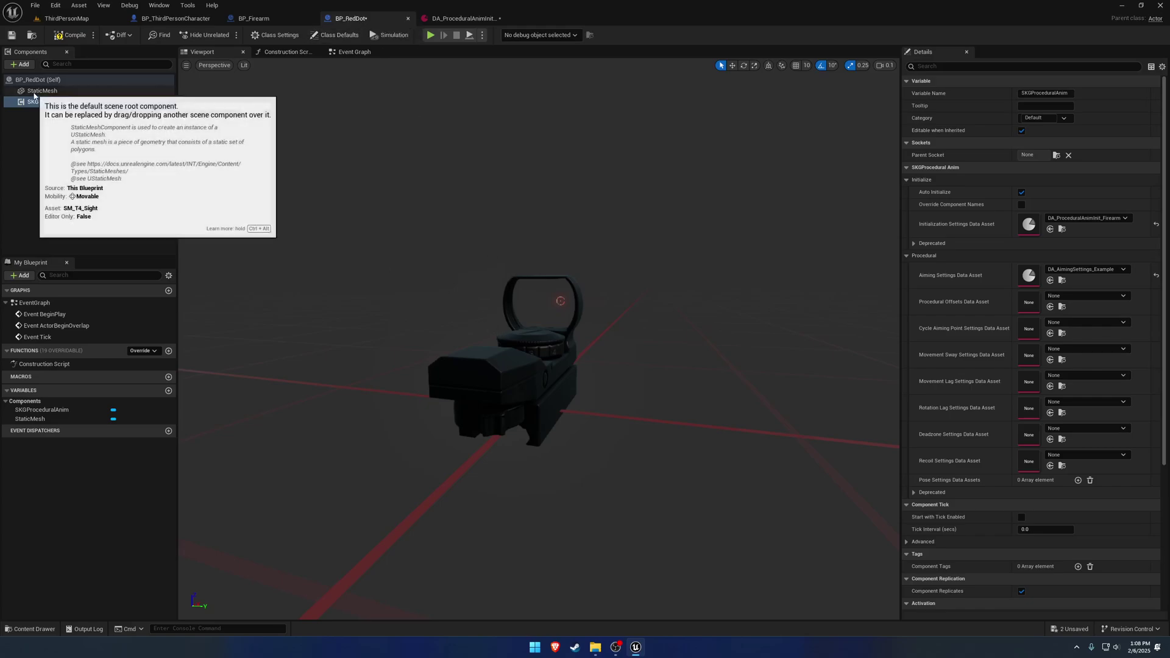
{"action": "left_click", "coordinate": [464, 18]}
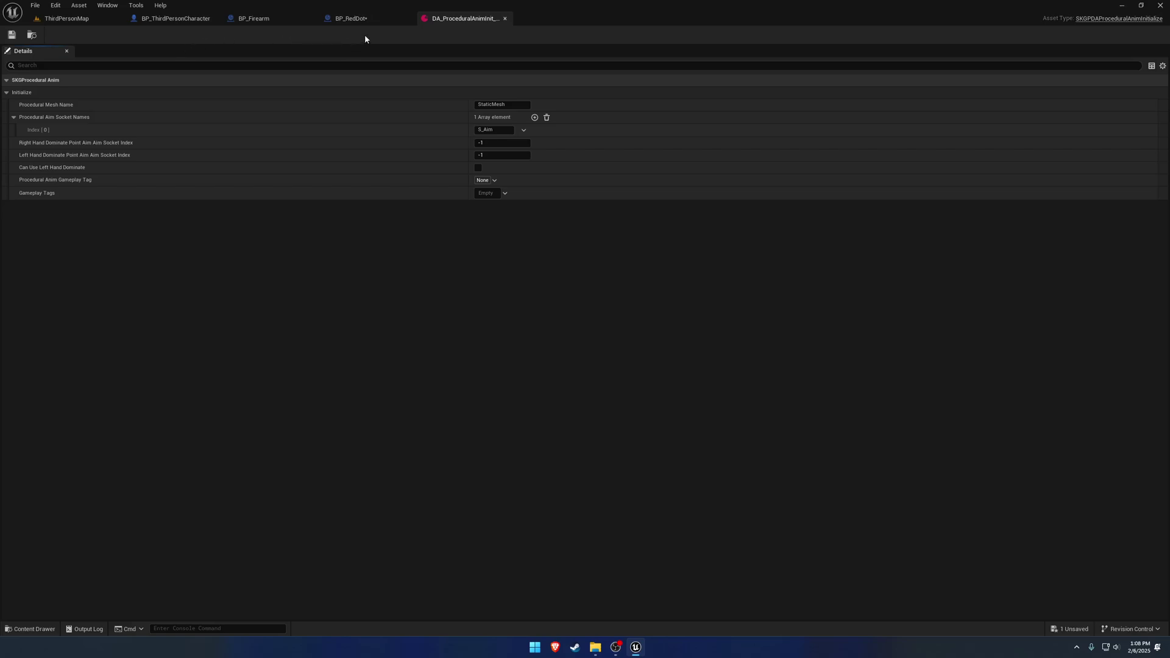
Step: Review the optic asset's aim socket name and read the output log errors about BP_RedDot's procedural mesh
{"action": "left_click", "coordinate": [481, 129]}
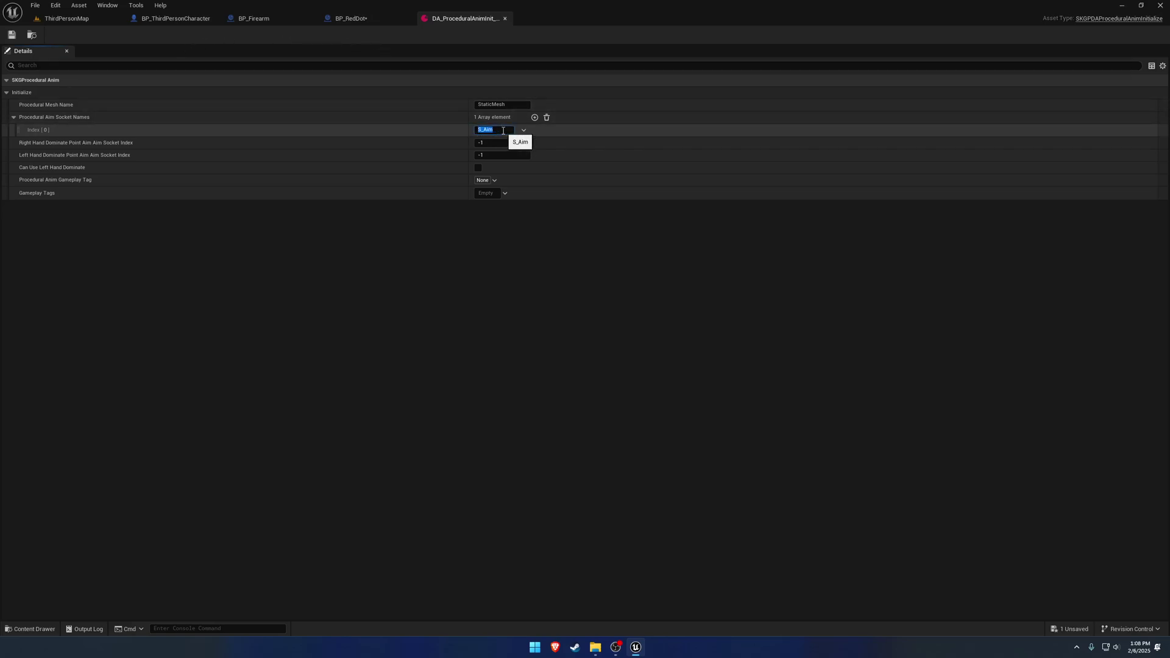
{"action": "left_click", "coordinate": [359, 19]}
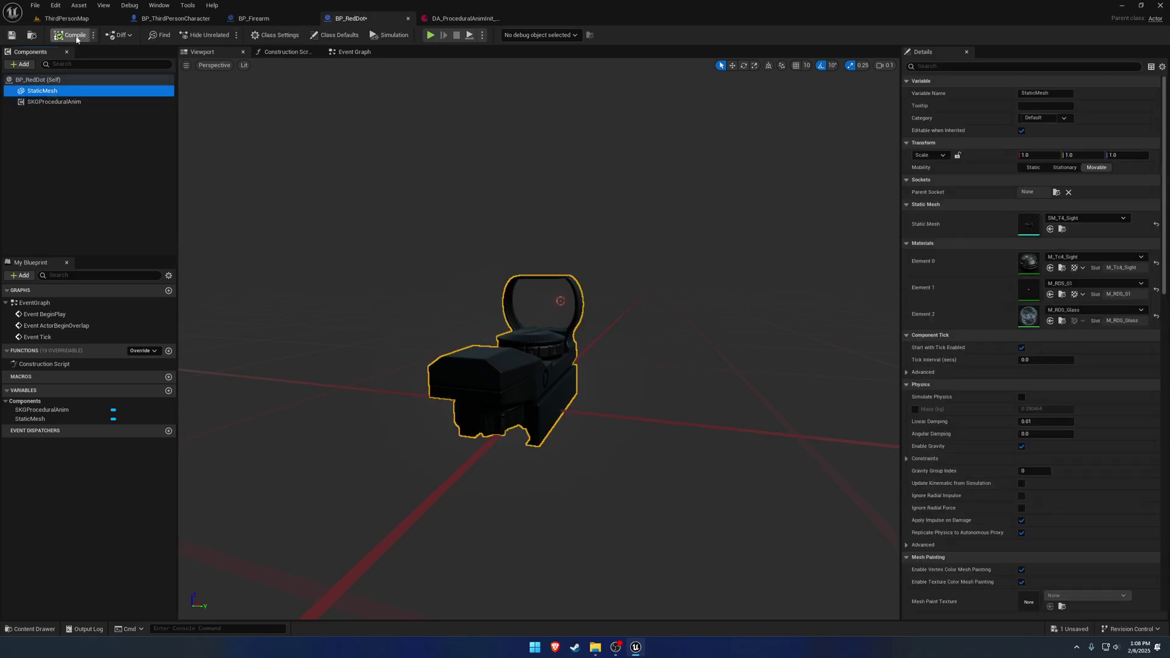
{"action": "left_click", "coordinate": [67, 19]}
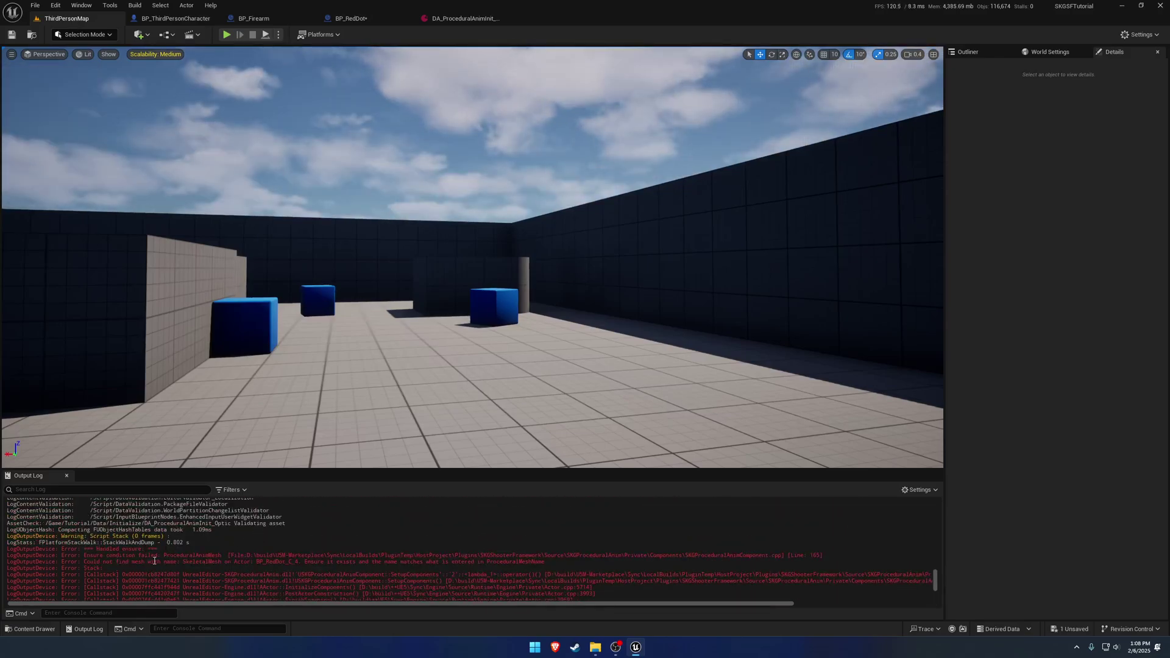
{"action": "left_click_drag", "start_coordinate": [154, 560], "coordinate": [321, 560]}
{"action": "scroll", "coordinate": [323, 554], "scroll_direction": "down", "scroll_amount": 8}
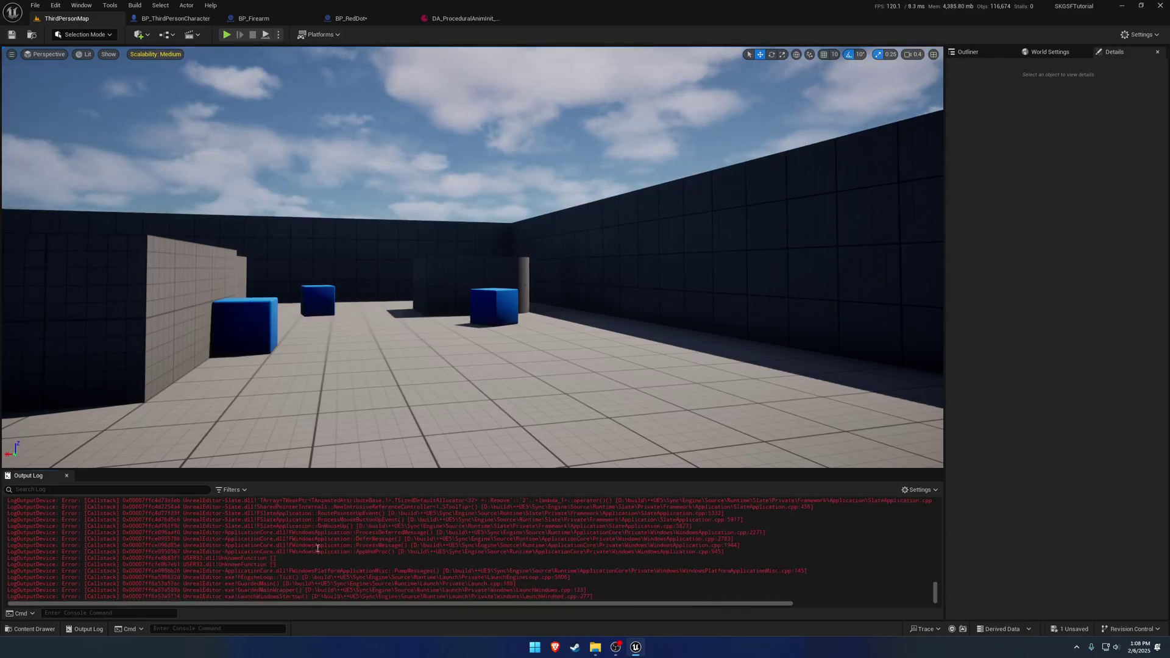
Step: Set the initialization settings of BP_RedDot's SKGProceduralAnim component to DA_ProceduralAnimInit_Optic
{"action": "left_click", "coordinate": [351, 18]}
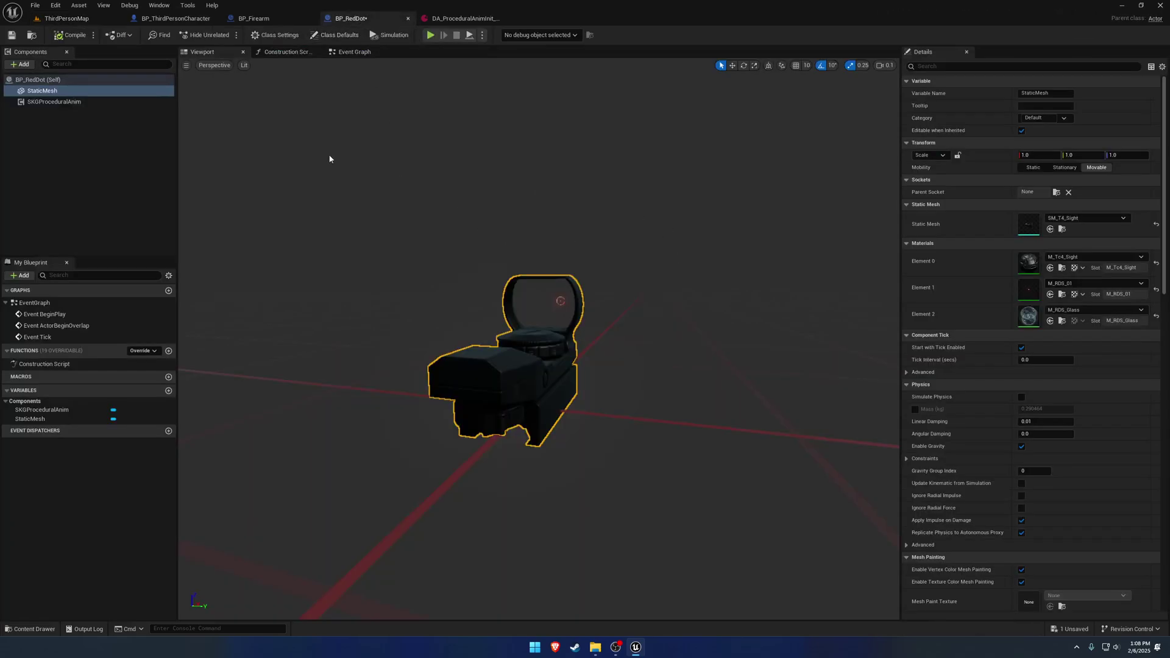
{"action": "left_click", "coordinate": [53, 101]}
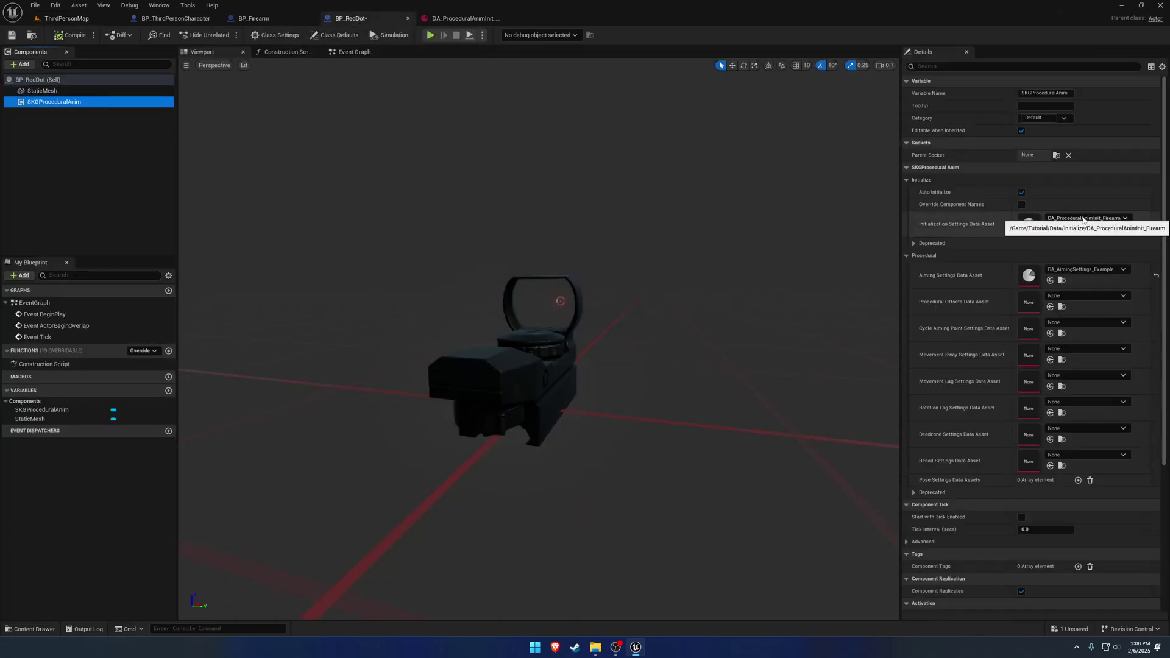
{"action": "left_click", "coordinate": [1051, 231]}
{"action": "left_click", "coordinate": [1050, 229]}
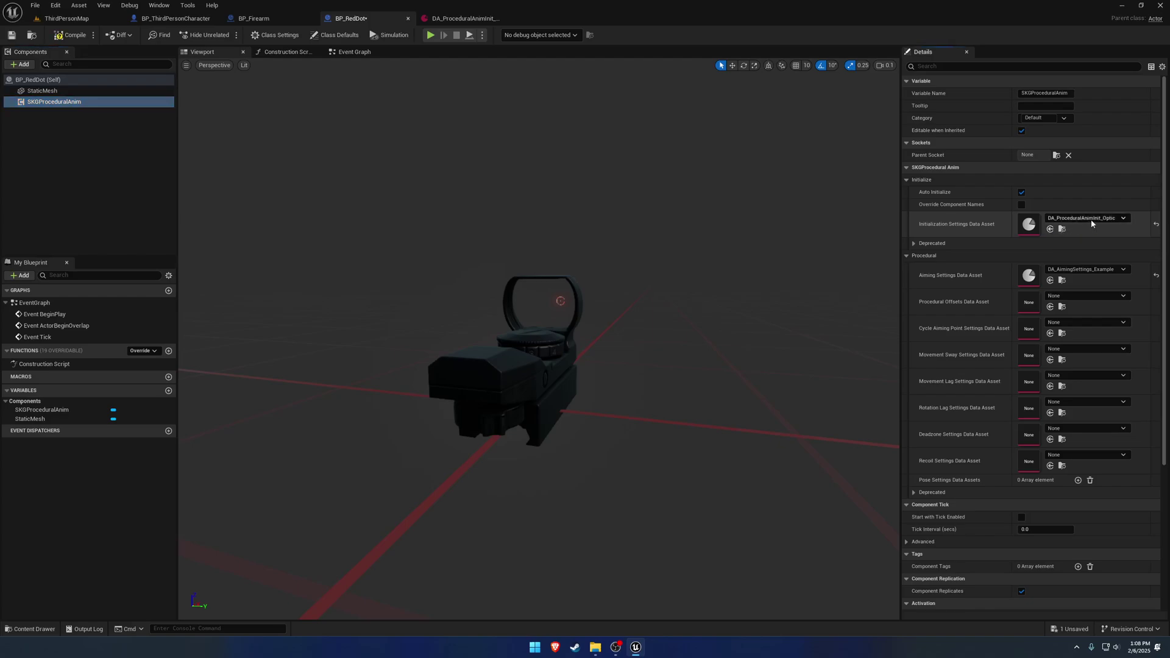
Step: Add a socket named S_Aim to SM_T4_Sight and place it in the lens opening at about X 1.94, Y 0, Z 4.30
{"action": "left_click", "coordinate": [521, 355]}
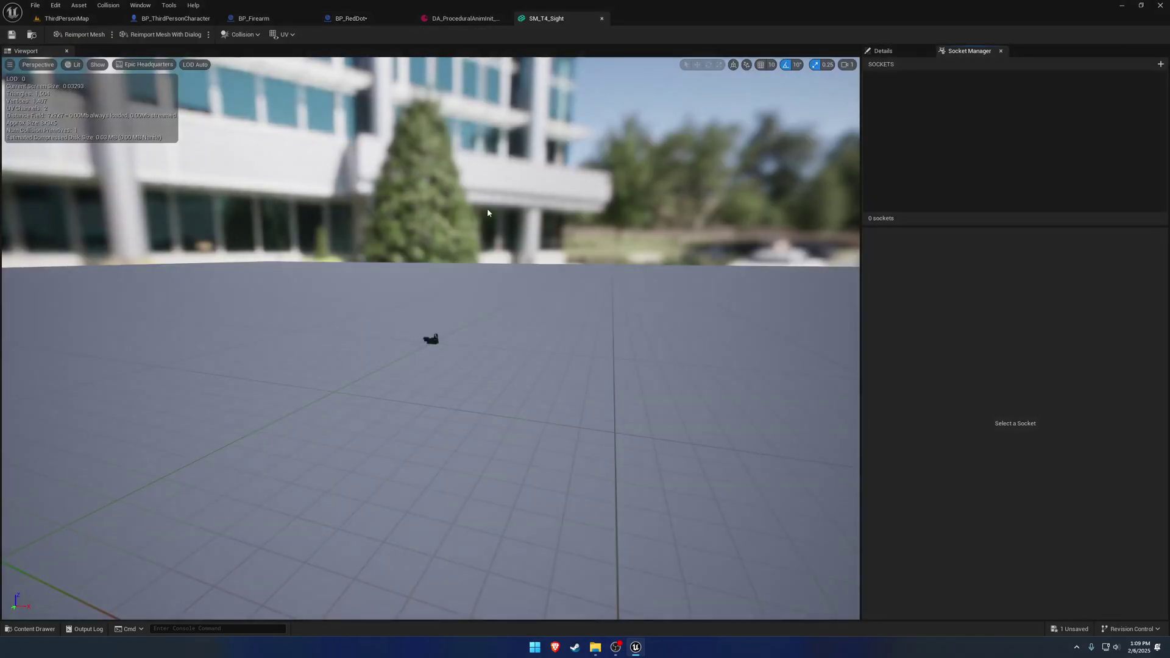
{"action": "left_click", "coordinate": [1161, 64]}
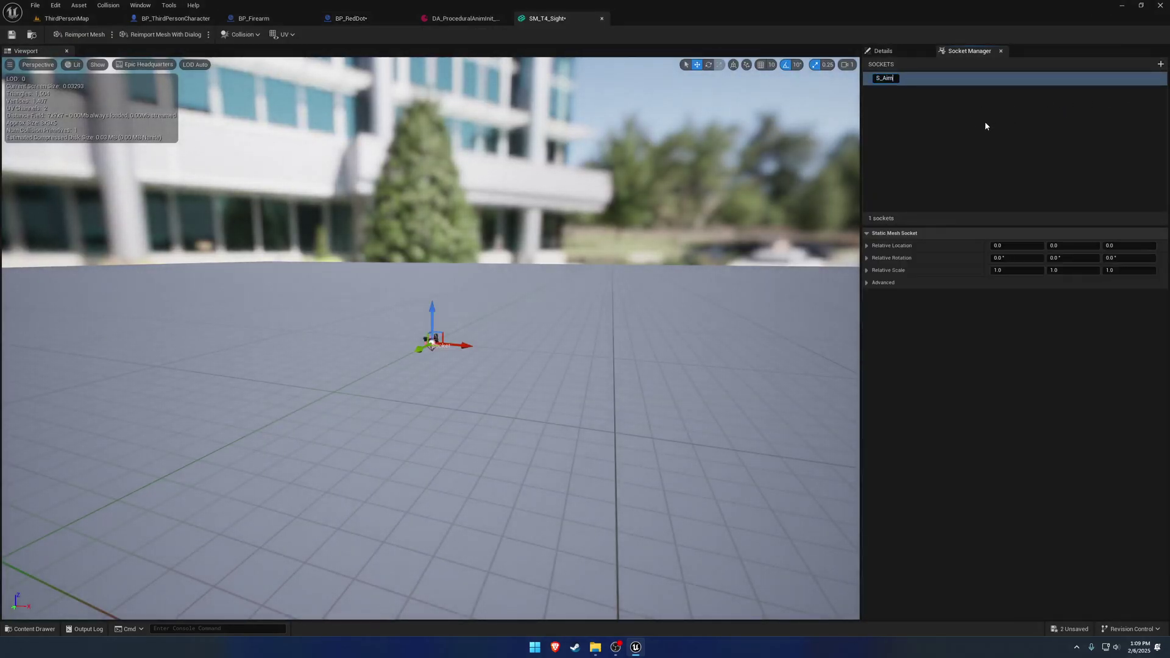
{"action": "right_click_drag", "start_coordinate": [559, 253], "coordinate": [464, 387]}
{"action": "key", "text": "w"}
{"action": "scroll", "coordinate": [559, 253], "scroll_direction": "down", "scroll_amount": 2}
{"action": "key", "text": "a"}
{"action": "key", "text": "w"}
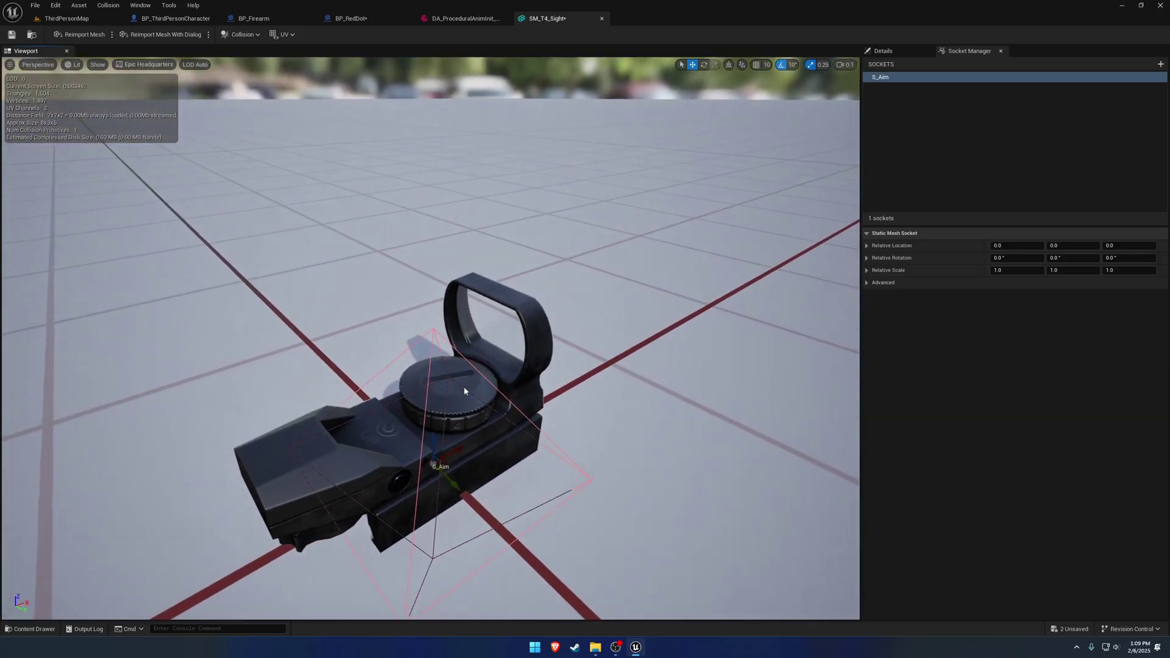
{"action": "left_click_drag", "start_coordinate": [431, 442], "coordinate": [513, 319]}
{"action": "key", "text": "a"}
{"action": "right_click_drag", "start_coordinate": [514, 319], "coordinate": [541, 311]}
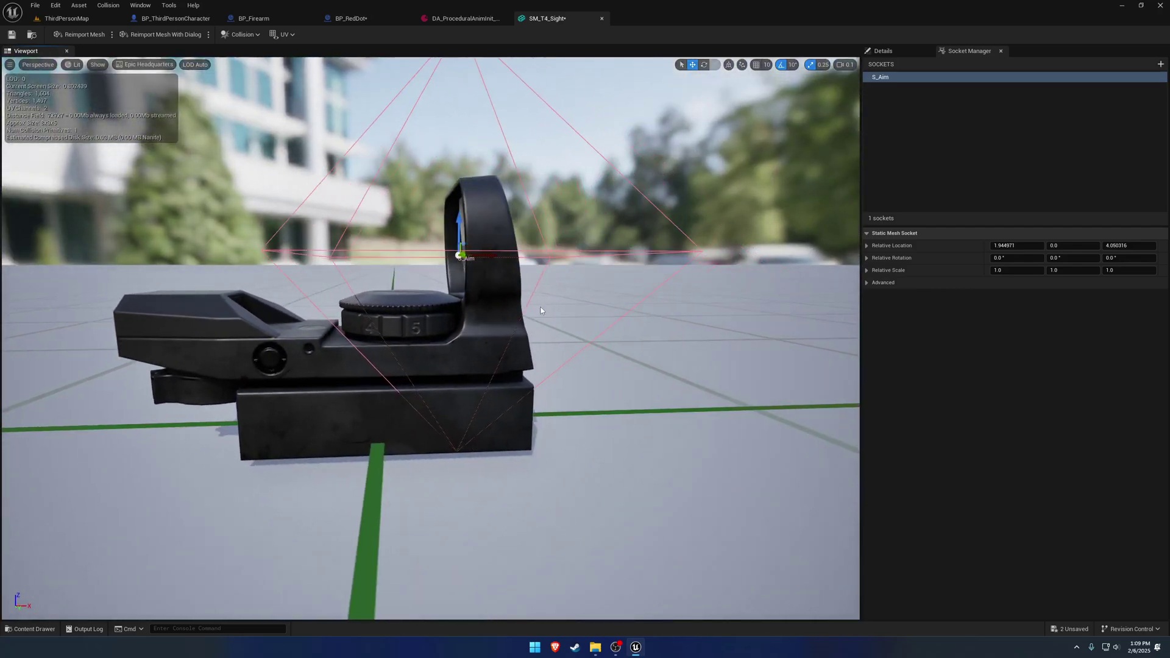
{"action": "left_click_drag", "start_coordinate": [460, 225], "coordinate": [460, 213]}
Step: Rotate the S_Aim socket to a 270° yaw so its Y axis points forward through the sight, and save the mesh
{"action": "key", "text": "e"}
{"action": "key", "text": "a"}
{"action": "right_click_drag", "start_coordinate": [463, 213], "coordinate": [514, 283]}
{"action": "key", "text": "a"}
{"action": "key", "text": "a"}
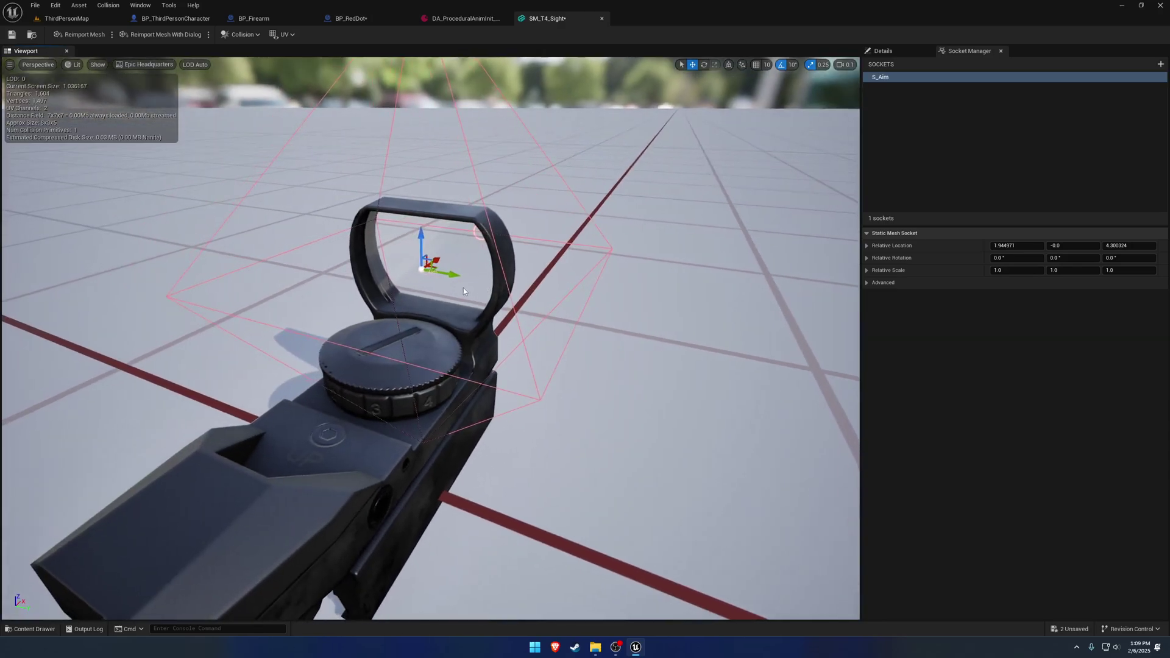
{"action": "key", "text": "e"}
{"action": "left_click_drag", "start_coordinate": [463, 284], "coordinate": [417, 287]}
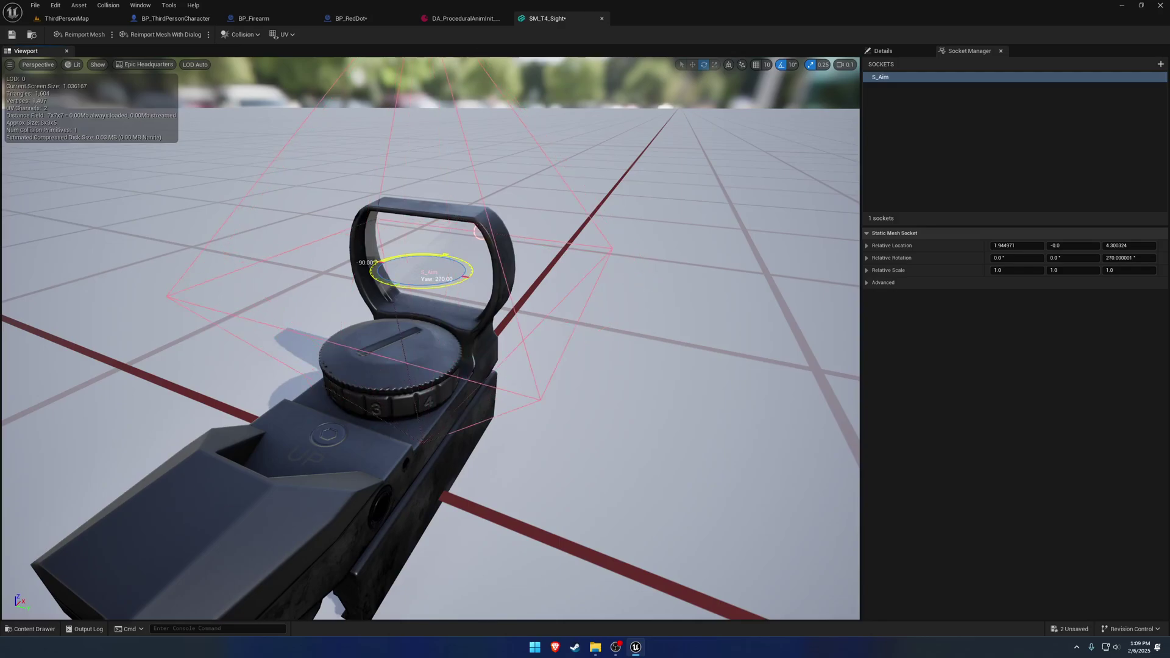
{"action": "key", "text": "w"}
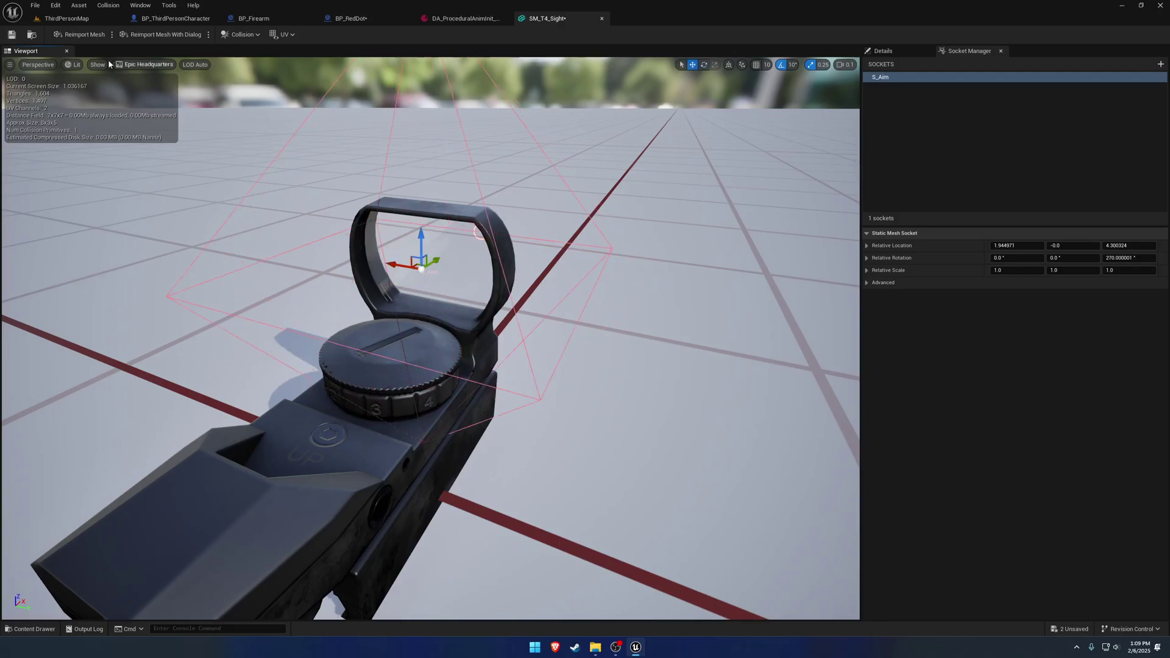
{"action": "right_click_drag", "start_coordinate": [288, 209], "coordinate": [413, 283]}
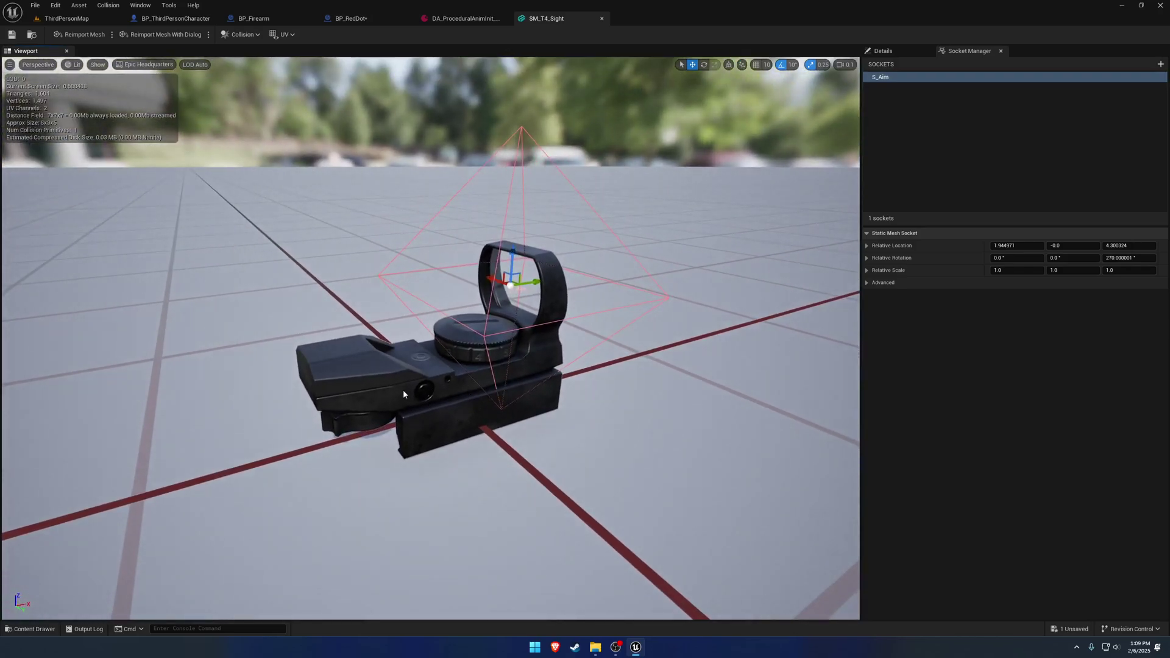
{"action": "left_click_drag", "start_coordinate": [501, 398], "coordinate": [520, 421]}
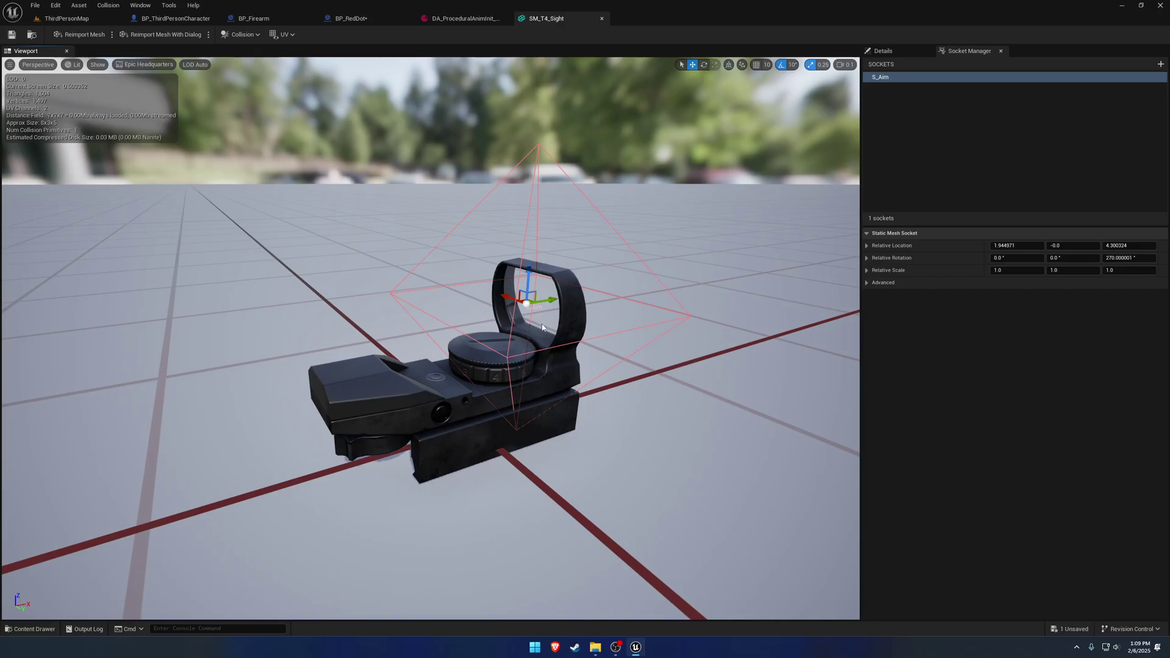
Step: Compare the aim socket name in DA_ProceduralAnimInit_Optic with the socket on SM_T4_Sight, and close the data asset
{"action": "left_click", "coordinate": [466, 18]}
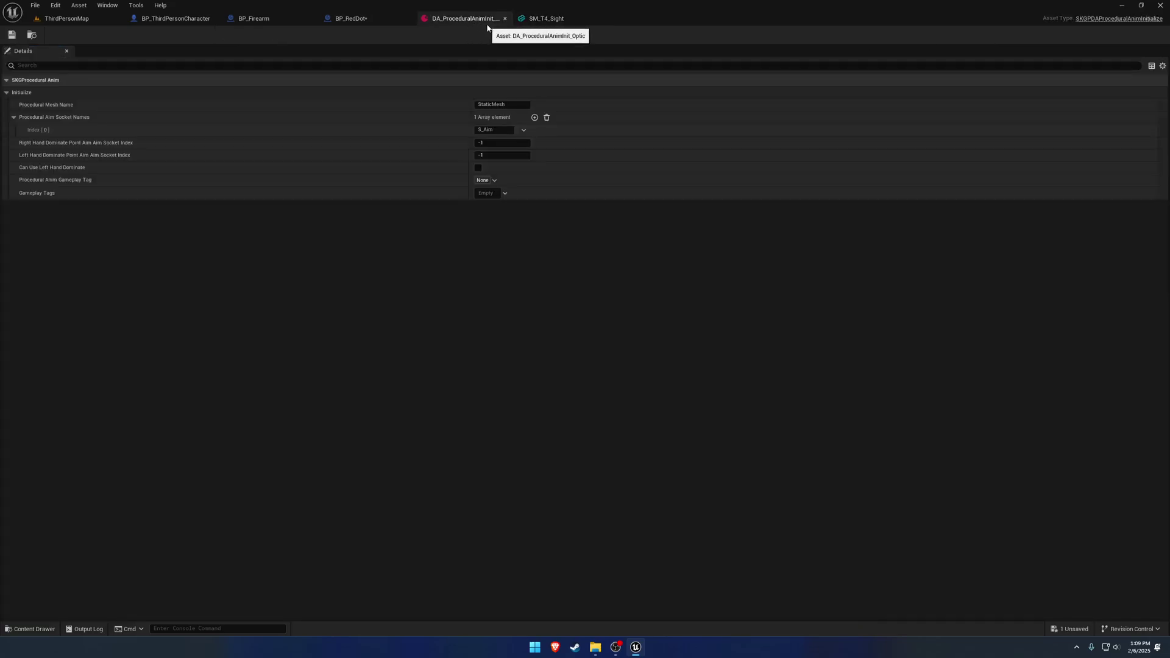
{"action": "left_click", "coordinate": [543, 18]}
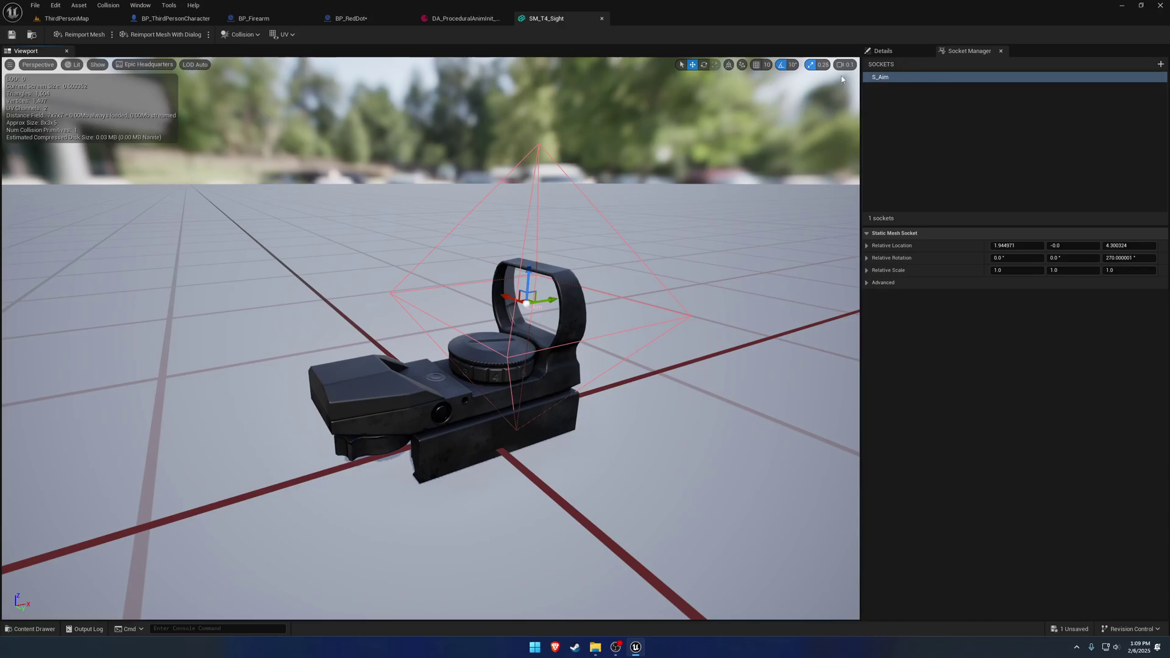
{"action": "left_click", "coordinate": [499, 20]}
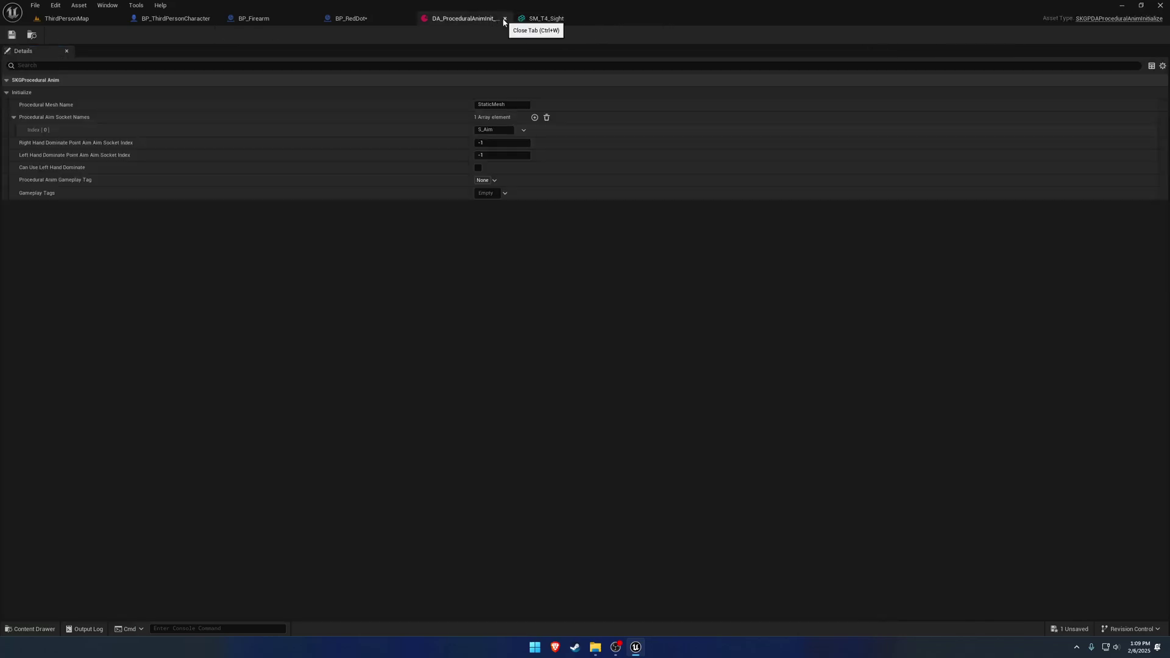
{"action": "left_click", "coordinate": [505, 19]}
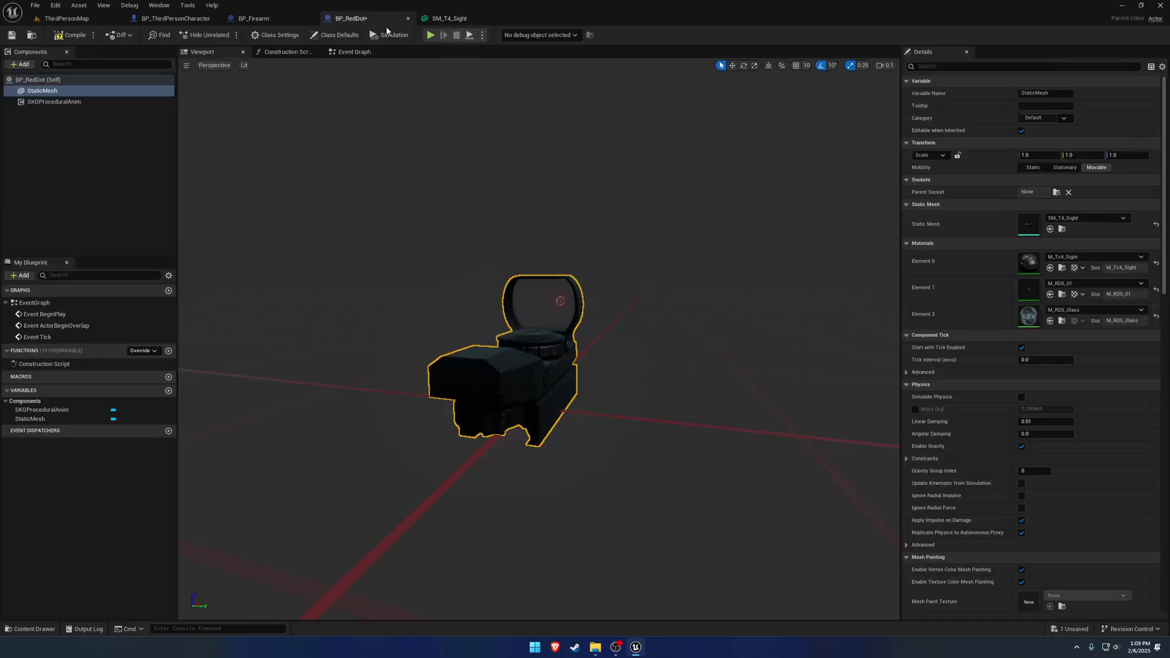
Step: Duplicate the DA_AimingSettings_Example data asset as DA_AimingSettings_RedDot and open the copy
{"action": "left_click", "coordinate": [102, 102]}
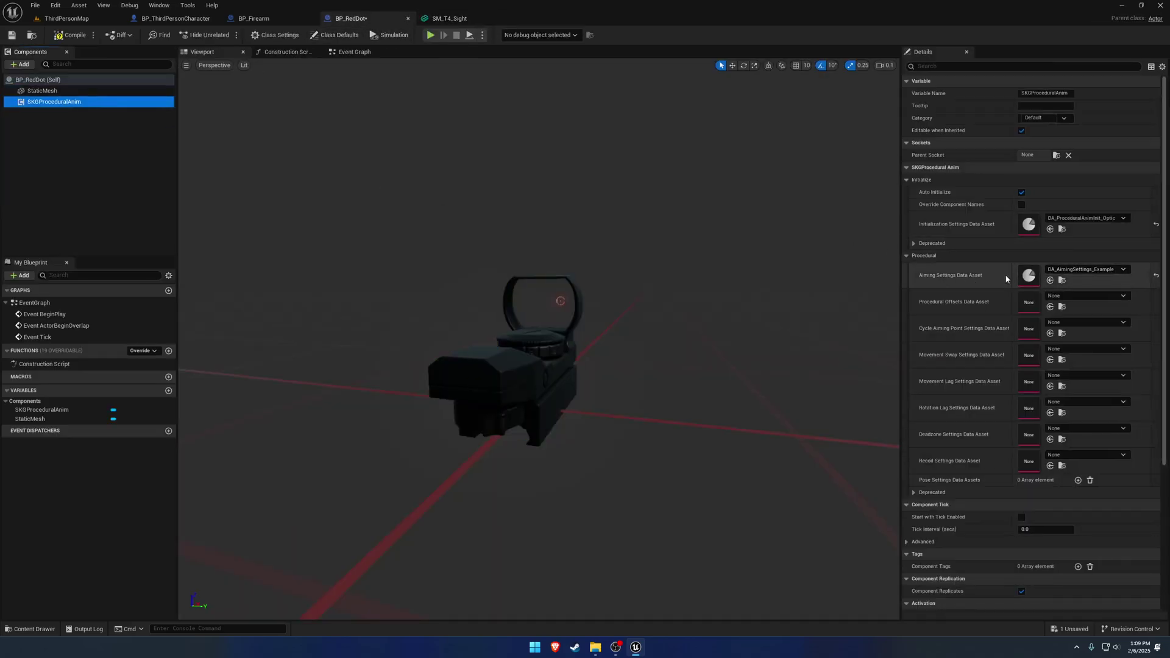
{"action": "left_click", "coordinate": [1062, 280]}
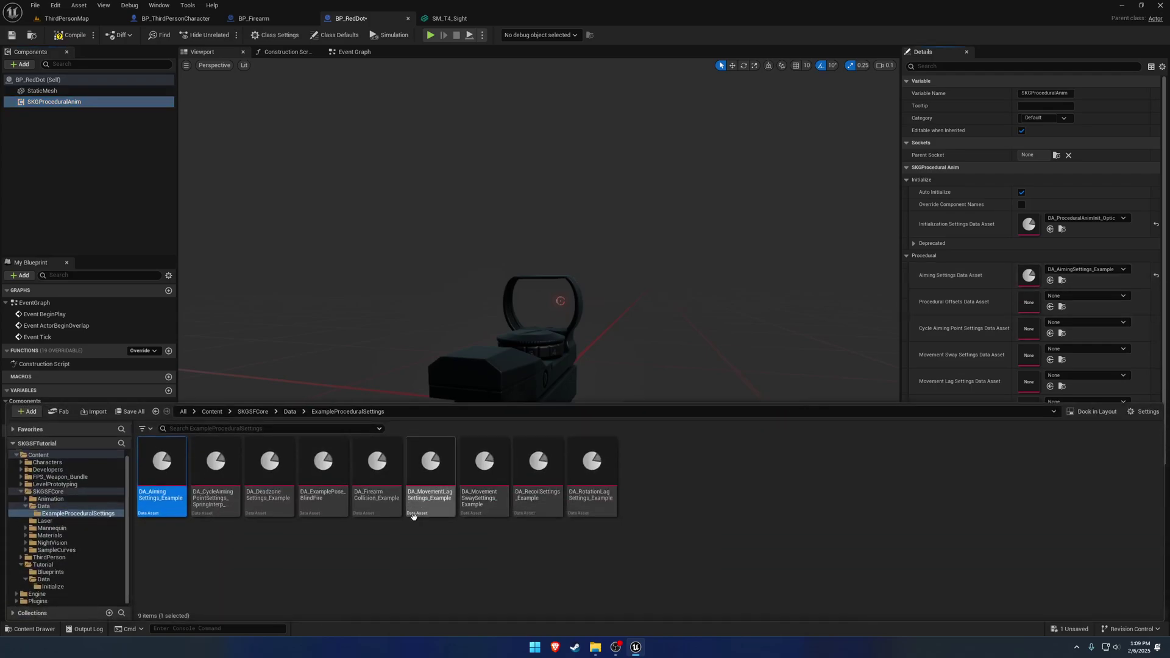
{"action": "key", "text": "ctrl+d"}
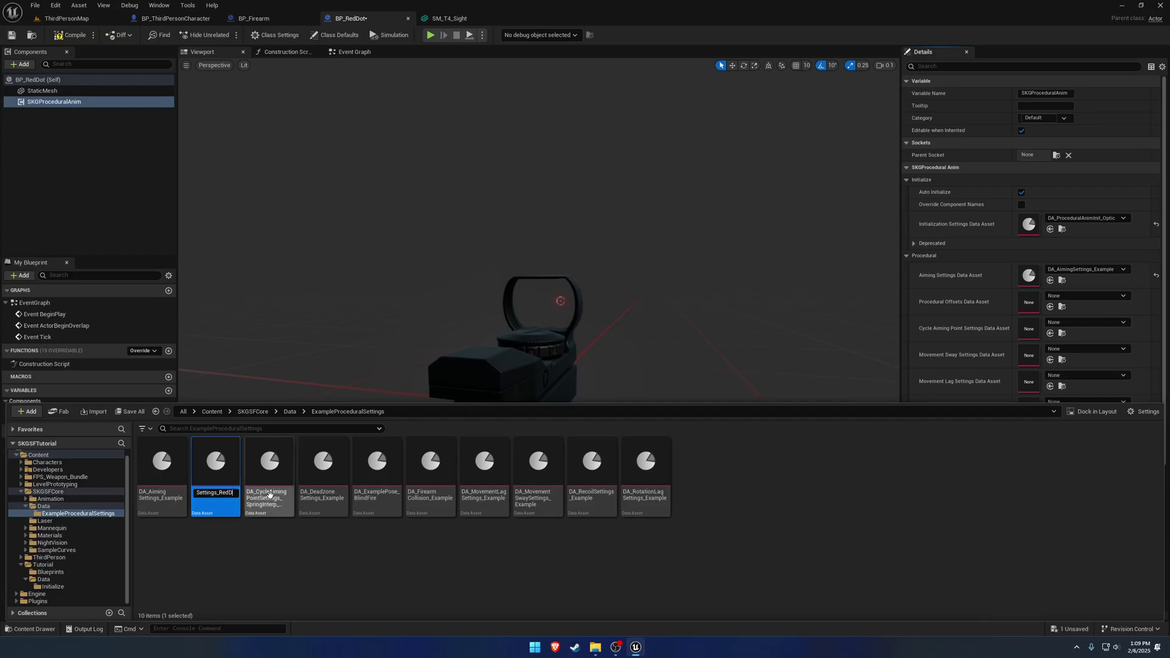
{"action": "type", "text": "ot"}
{"action": "key", "text": "Return"}
{"action": "double_click", "coordinate": [218, 463]}
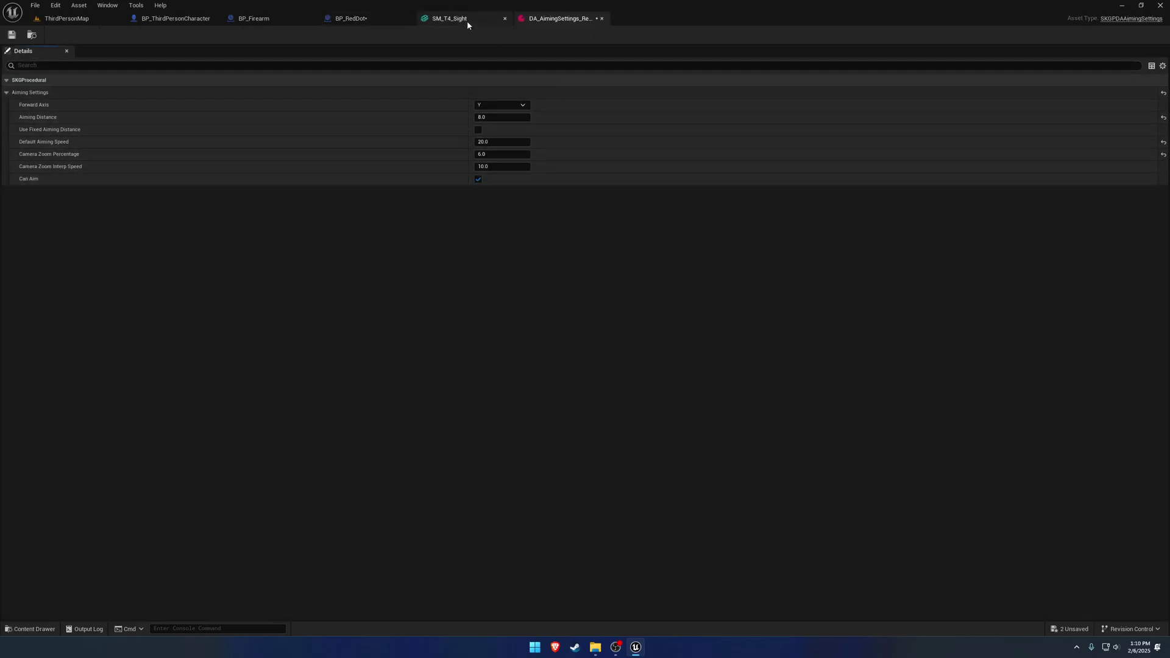
Step: Set the SKGProceduralAnim component's aiming settings to DA_AimingSettings_RedDot and return to that data asset
{"action": "left_click", "coordinate": [351, 18]}
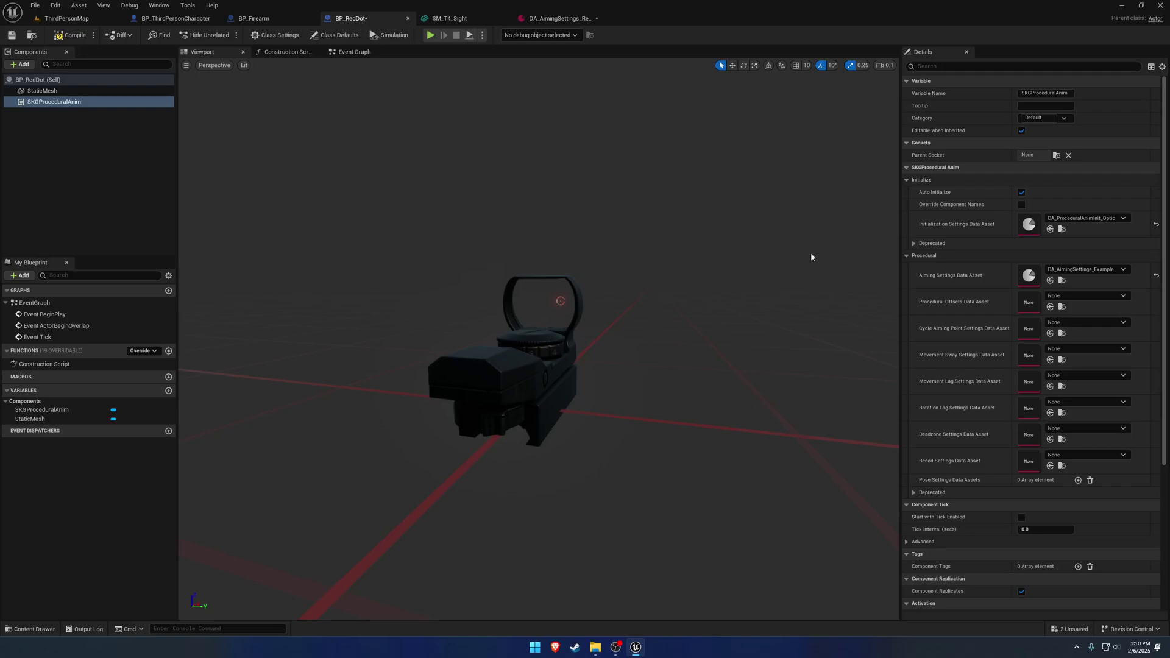
{"action": "left_click", "coordinate": [1050, 280]}
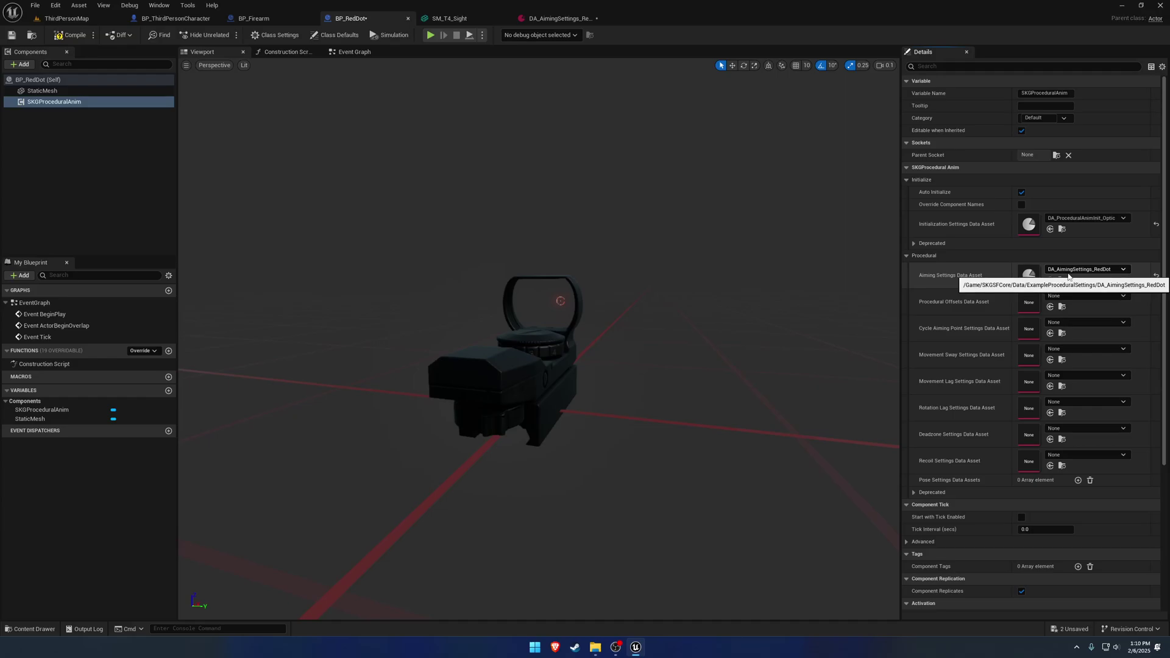
{"action": "left_click", "coordinate": [577, 21]}
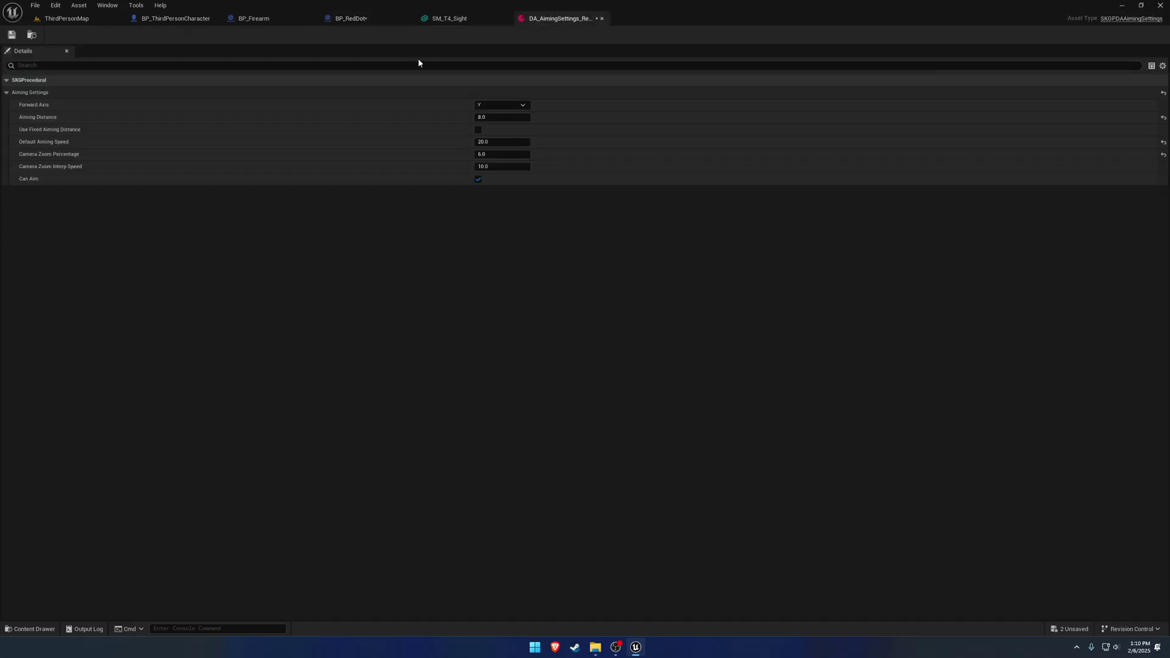
Step: Return to BP_RedDot and save all modified assets
{"action": "left_click", "coordinate": [383, 20]}
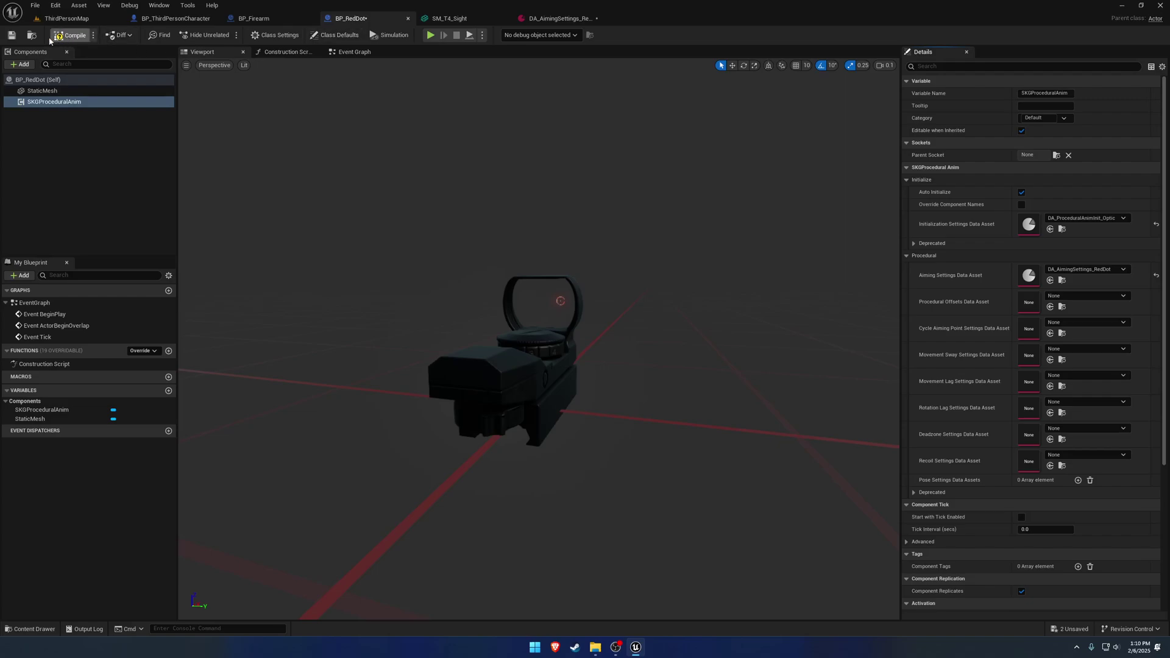
{"action": "left_click", "coordinate": [35, 5]}
{"action": "left_click", "coordinate": [113, 92]}
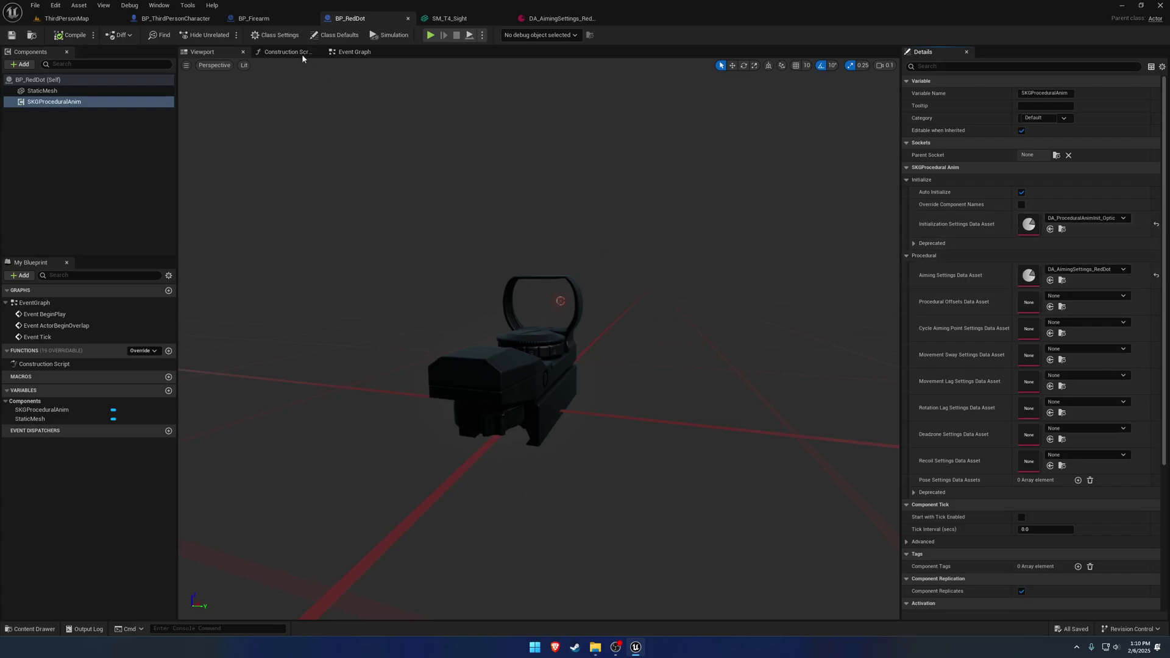
Step: In BP_Firearm, duplicate the SKGAttachment_Foregrip component and name the copy SKGAttachment_Optic
{"action": "left_click", "coordinate": [280, 20]}
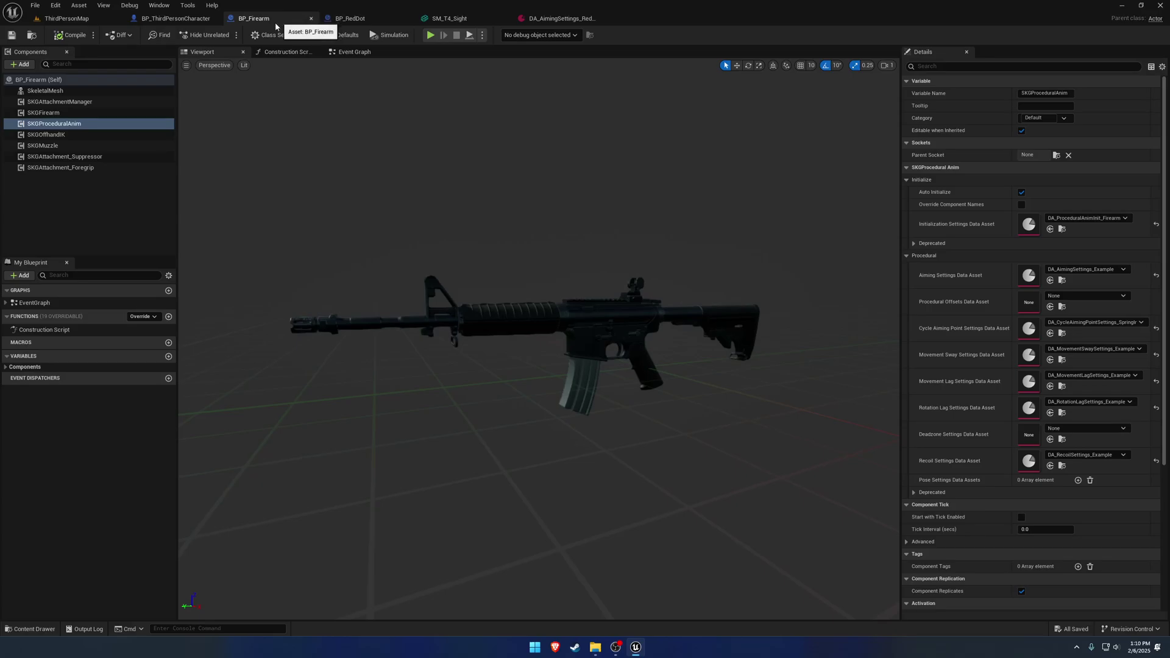
{"action": "left_click", "coordinate": [91, 168]}
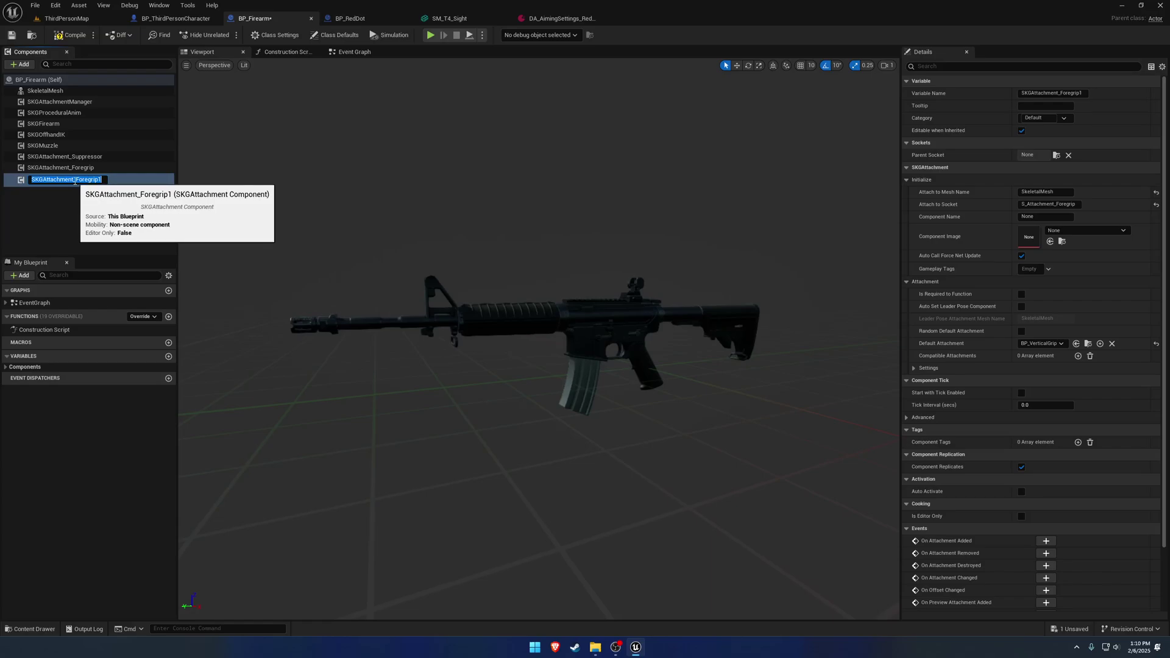
{"action": "key", "text": "ctrl+d"}
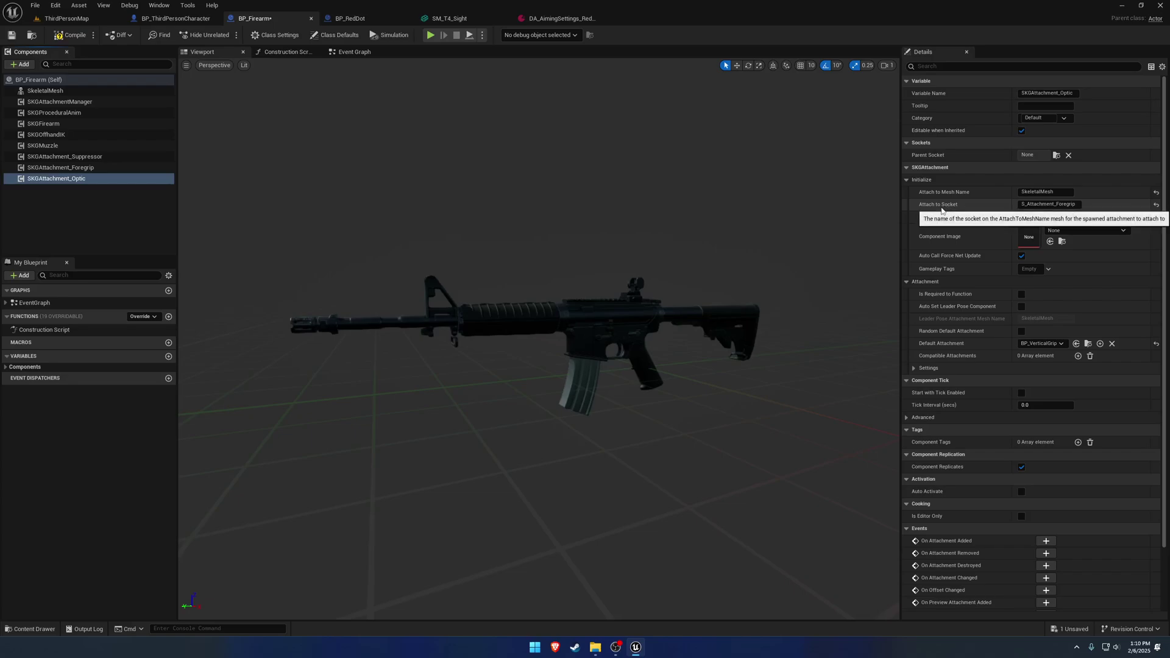
Step: Set the SKGAttachment_Optic component's attach socket to S_Attachment_Optic and its default attachment to BP_RedDot
{"action": "left_click", "coordinate": [1059, 204]}
{"action": "key", "text": "shift+End"}
{"action": "key", "text": "BackSpace"}
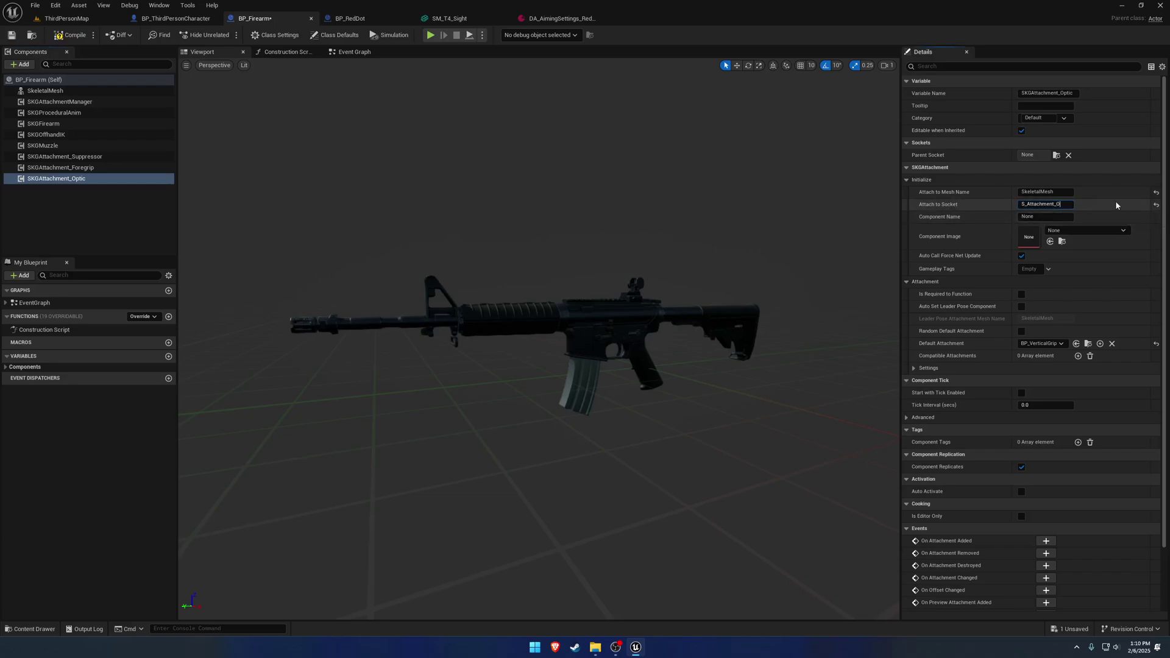
{"action": "type", "text": "Optic"}
{"action": "key", "text": "Return"}
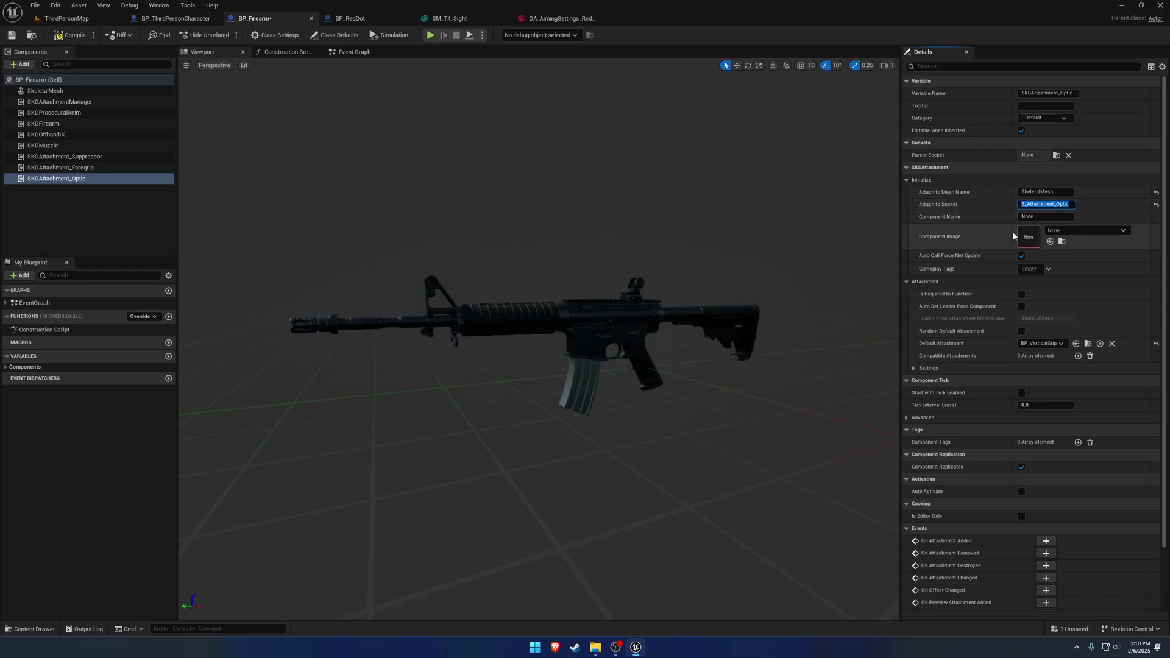
{"action": "left_click", "coordinate": [1044, 345]}
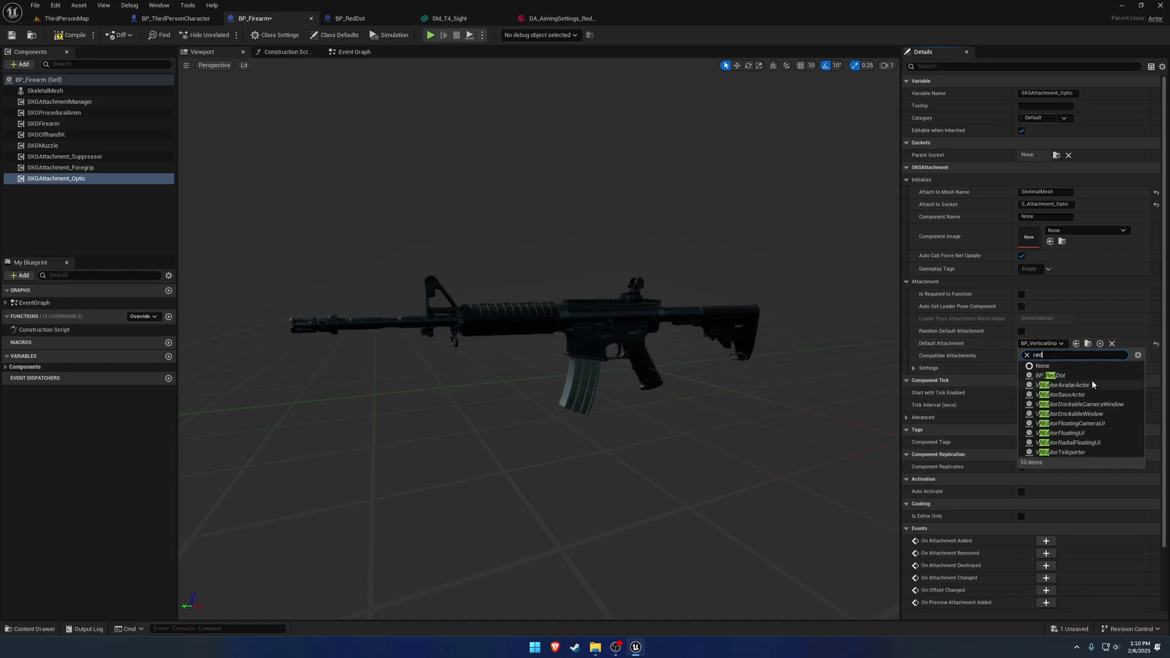
{"action": "left_click", "coordinate": [1088, 376]}
{"action": "left_click_drag", "start_coordinate": [771, 347], "coordinate": [637, 347]}
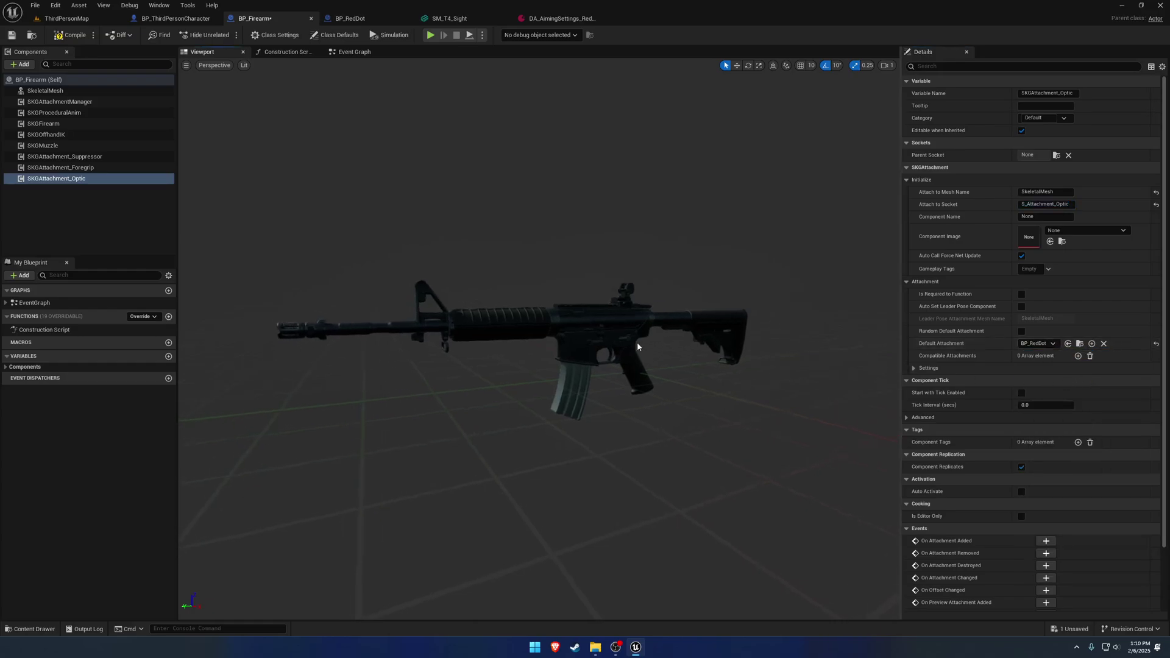
Step: Copy the optic socket name, open the firearm's SK_AR4 mesh, and add a socket named S_Attachment_Optic under b_gun_Root
{"action": "left_click", "coordinate": [1053, 205]}
{"action": "key", "text": "ctrl+c"}
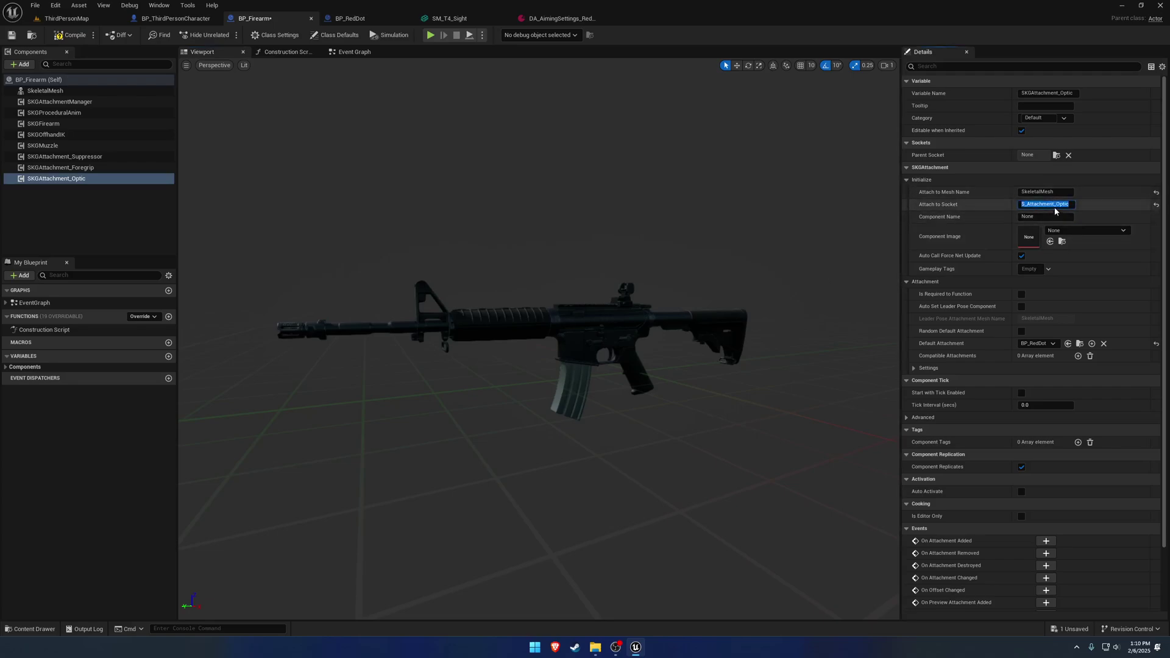
{"action": "left_click", "coordinate": [629, 312]}
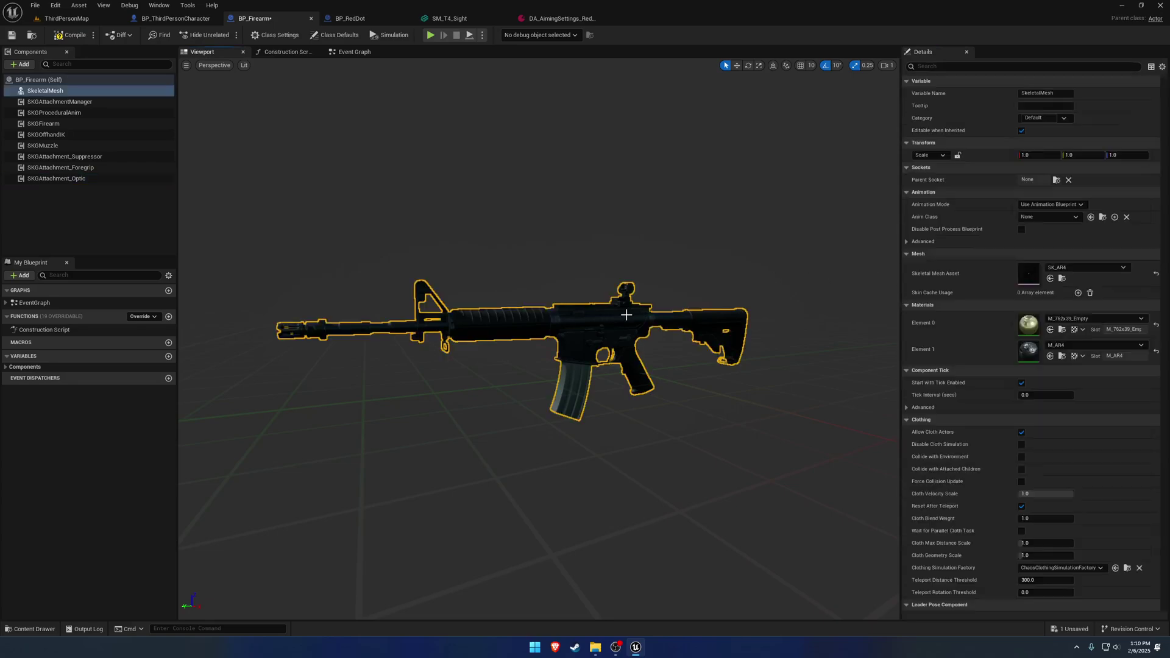
{"action": "double_click", "coordinate": [1029, 275]}
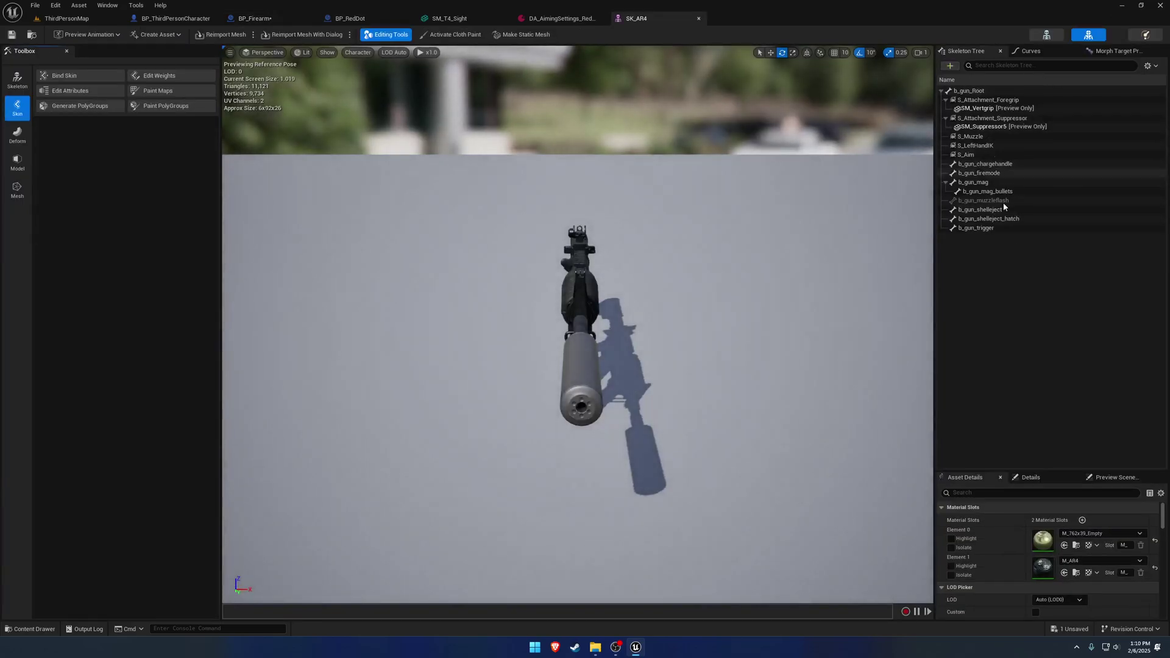
{"action": "right_click", "coordinate": [993, 92]}
{"action": "left_click", "coordinate": [1021, 142]}
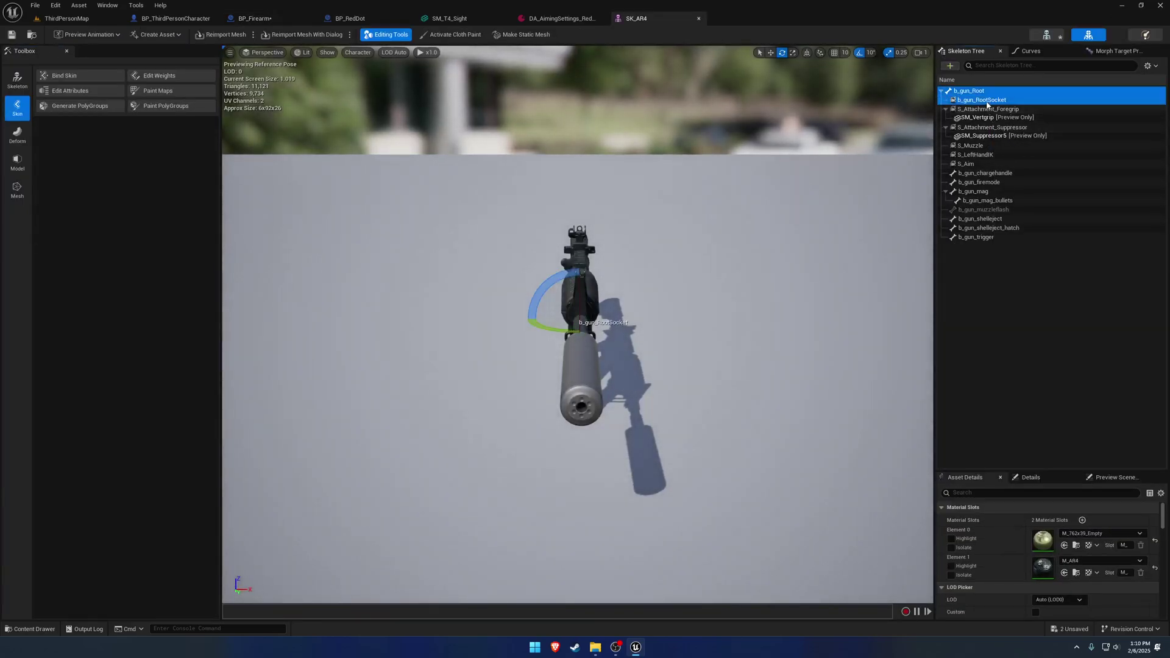
{"action": "key", "text": "ctrl+v"}
{"action": "key", "text": "Return"}
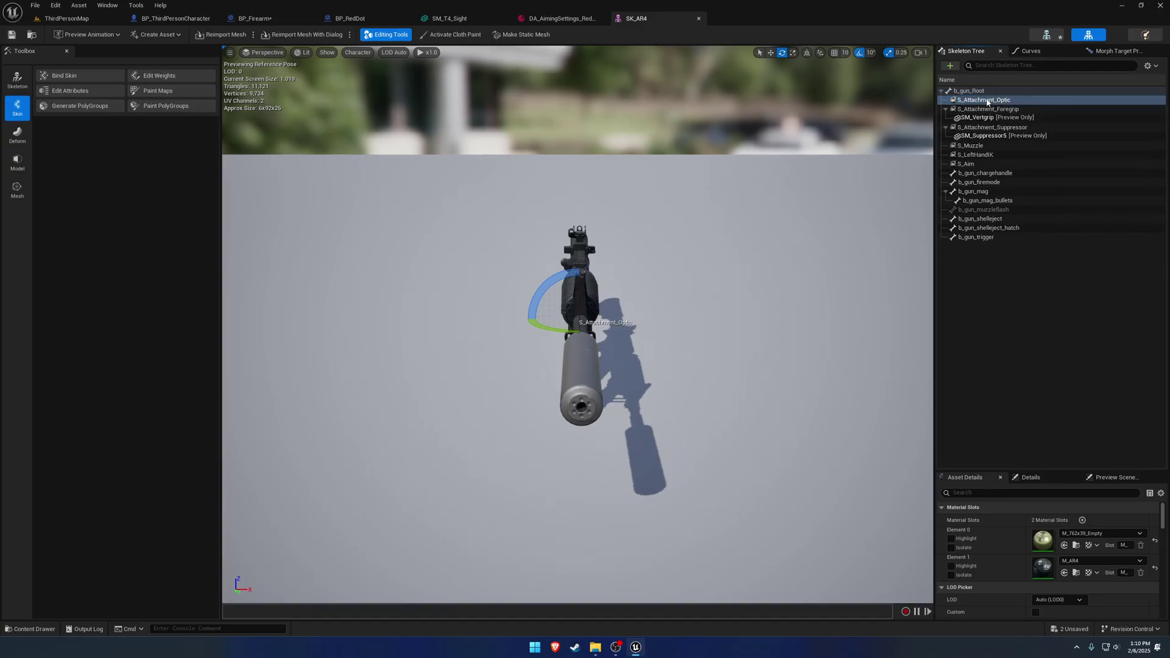
Step: Move the S_Attachment_Optic socket above the rifle's rear sight and attach SM_T4_Sight to it as a preview asset
{"action": "right_click_drag", "start_coordinate": [792, 244], "coordinate": [920, 244]}
{"action": "key", "text": "a"}
{"action": "scroll", "coordinate": [793, 244], "scroll_direction": "down", "scroll_amount": 2}
{"action": "right_click_drag", "start_coordinate": [687, 225], "coordinate": [633, 253]}
{"action": "key", "text": "w"}
{"action": "left_click_drag", "start_coordinate": [504, 252], "coordinate": [504, 211]}
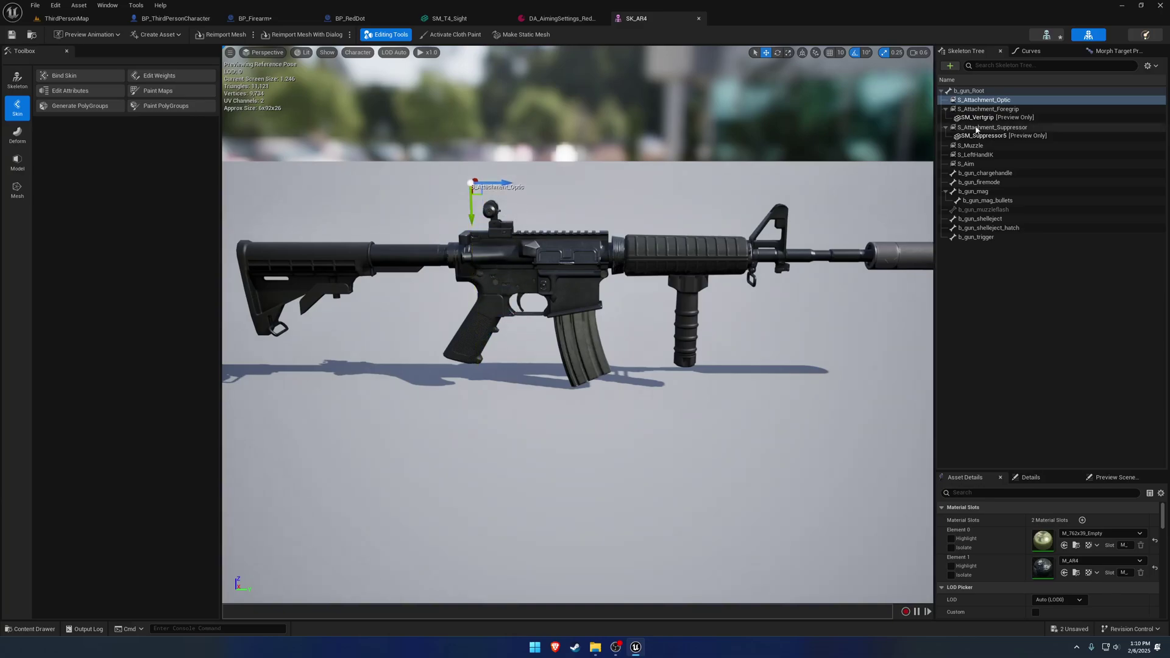
{"action": "right_click", "coordinate": [997, 103]}
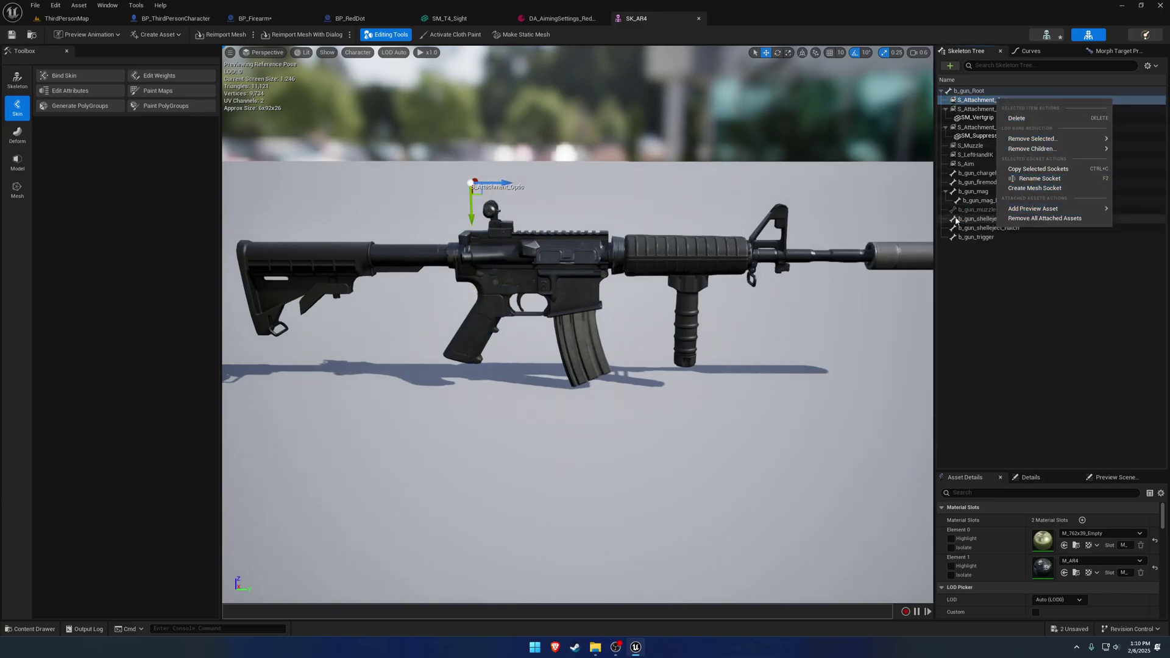
{"action": "mouse_move", "coordinate": [1024, 211]}
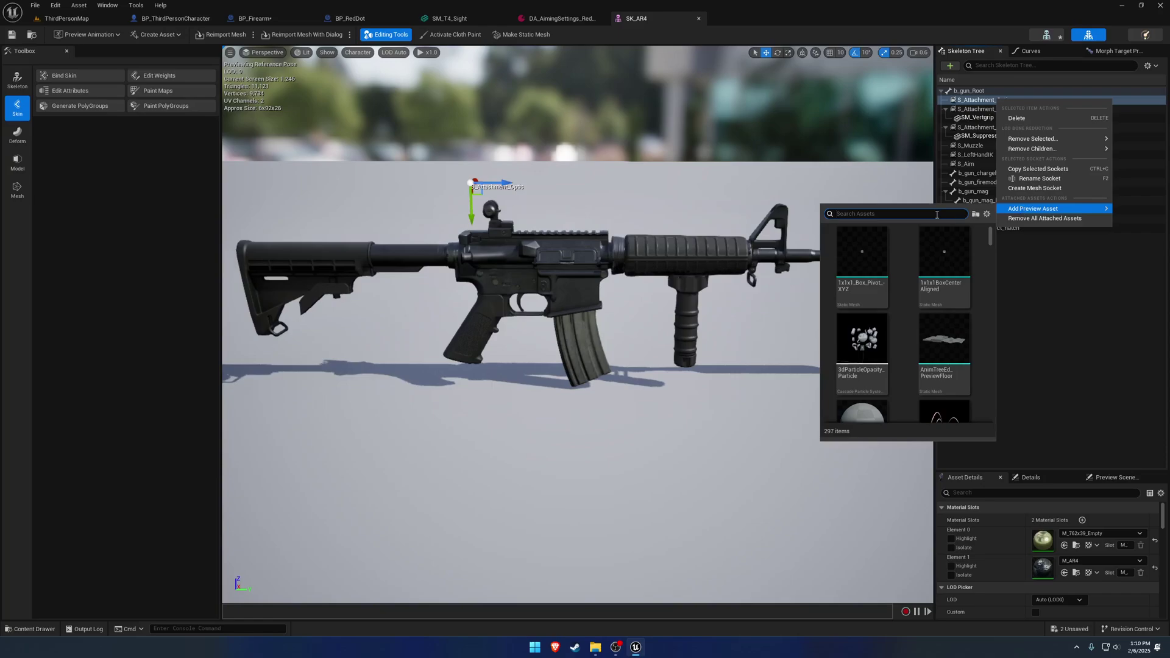
{"action": "left_click", "coordinate": [860, 250]}
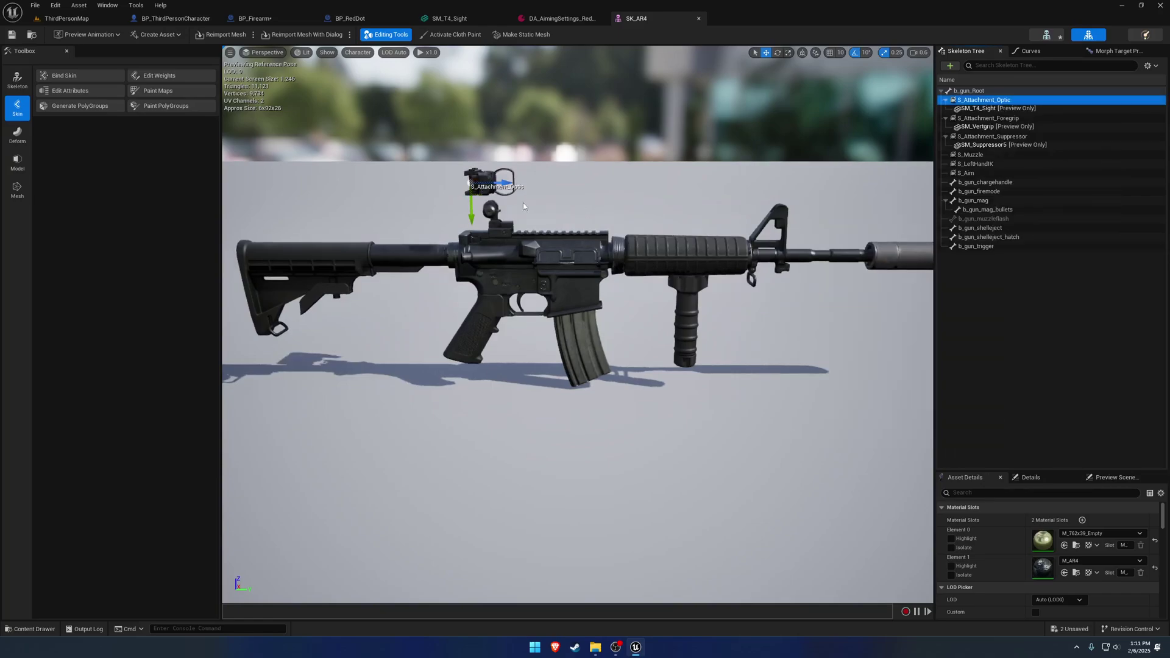
Step: Rotate the S_Attachment_Optic socket so the previewed sight stands upright facing the muzzle, and move it over the top rail ahead of the rear sight
{"action": "right_click_drag", "start_coordinate": [523, 206], "coordinate": [503, 192]}
{"action": "key", "text": "w"}
{"action": "key", "text": "e"}
{"action": "left_click_drag", "start_coordinate": [537, 234], "coordinate": [514, 191]}
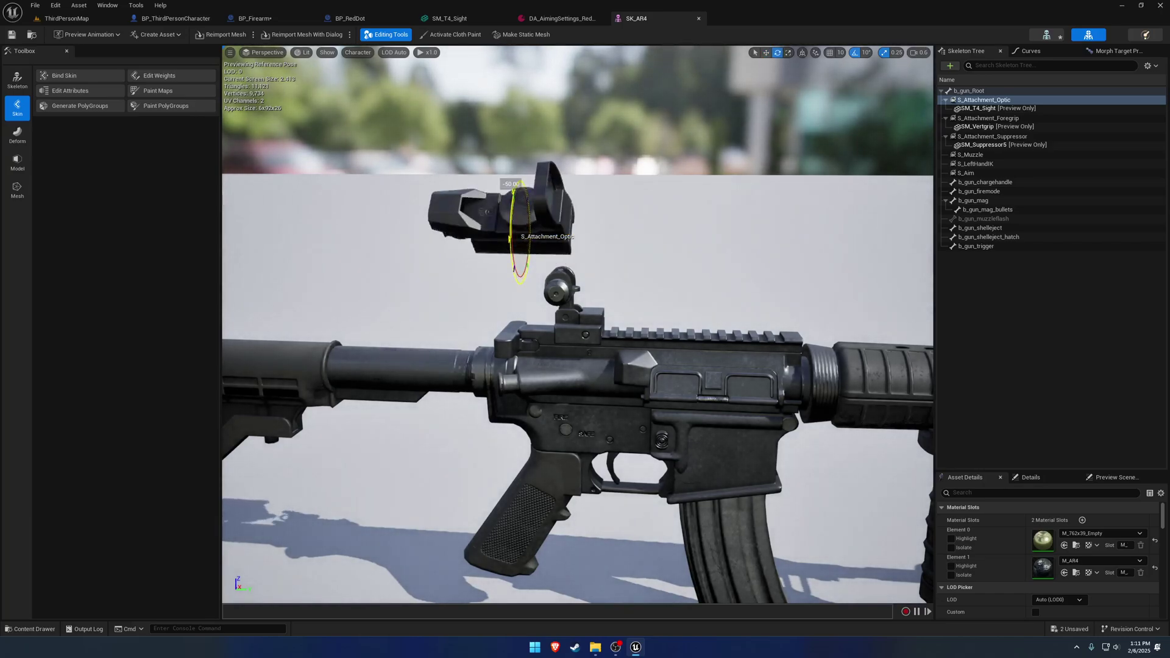
{"action": "left_click_drag", "start_coordinate": [519, 271], "coordinate": [522, 299]}
{"action": "left_click_drag", "start_coordinate": [546, 235], "coordinate": [685, 342]}
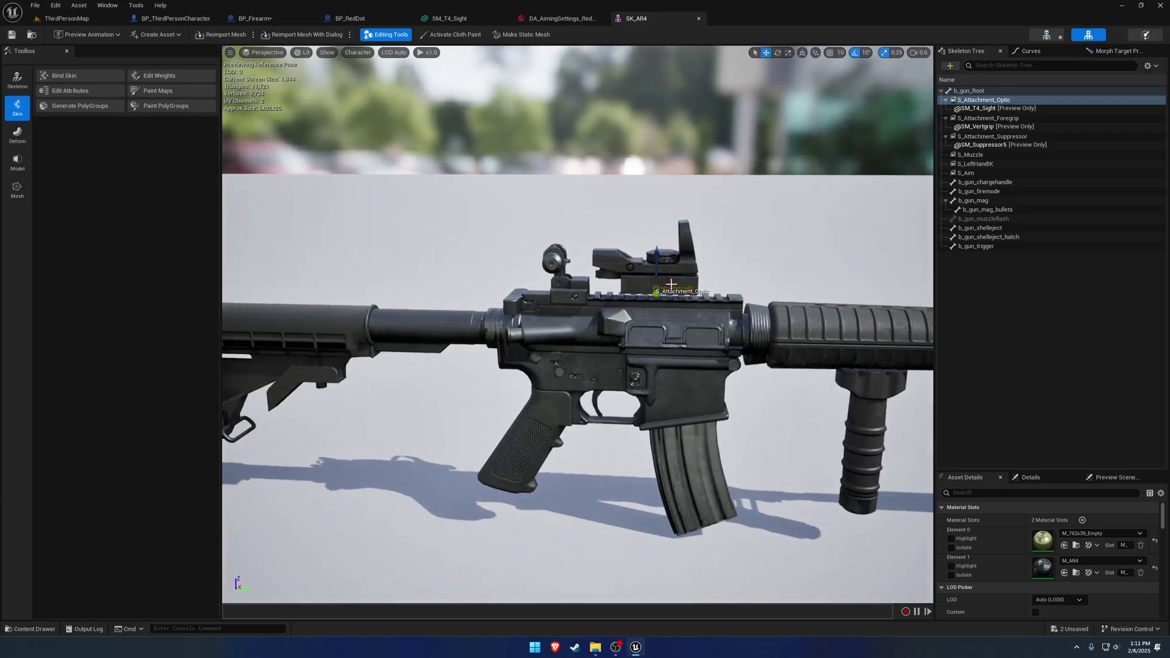
Step: Lower the S_Attachment_Optic socket to seat the sight on the rail, check its alignment from behind the rifle, and save all assets
{"action": "left_click_drag", "start_coordinate": [657, 265], "coordinate": [657, 280]}
{"action": "right_click_drag", "start_coordinate": [657, 281], "coordinate": [731, 281]}
{"action": "key", "text": "w"}
{"action": "scroll", "coordinate": [657, 280], "scroll_direction": "down", "scroll_amount": 3}
{"action": "key", "text": "a"}
{"action": "right_click_drag", "start_coordinate": [578, 324], "coordinate": [499, 339]}
{"action": "key", "text": "q"}
{"action": "scroll", "coordinate": [578, 324], "scroll_direction": "down", "scroll_amount": 1}
{"action": "key", "text": "e"}
{"action": "scroll", "coordinate": [578, 324], "scroll_direction": "down", "scroll_amount": 1}
{"action": "left_click_drag", "start_coordinate": [810, 305], "coordinate": [719, 310], "text": "alt"}
{"action": "left_click", "coordinate": [290, 145]}
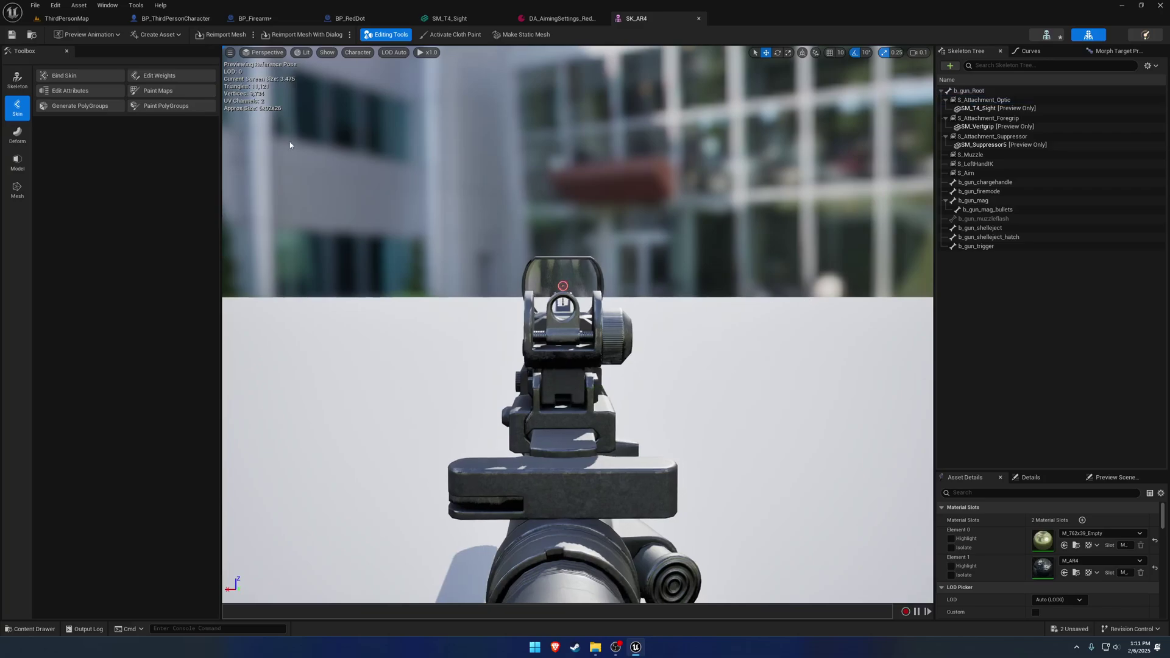
{"action": "left_click", "coordinate": [35, 6]}
{"action": "left_click", "coordinate": [74, 64]}
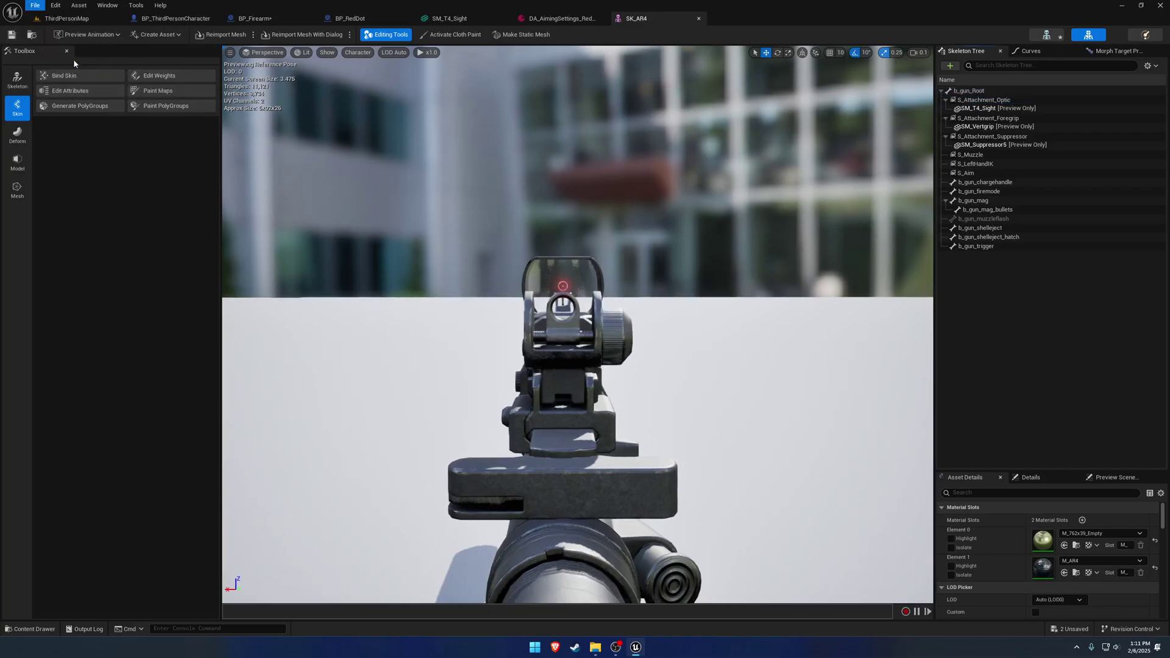
Step: Play ThirdPersonMap, test aiming in and out through the red dot sight, and stop the play session
{"action": "left_click", "coordinate": [99, 15]}
{"action": "left_click", "coordinate": [226, 35]}
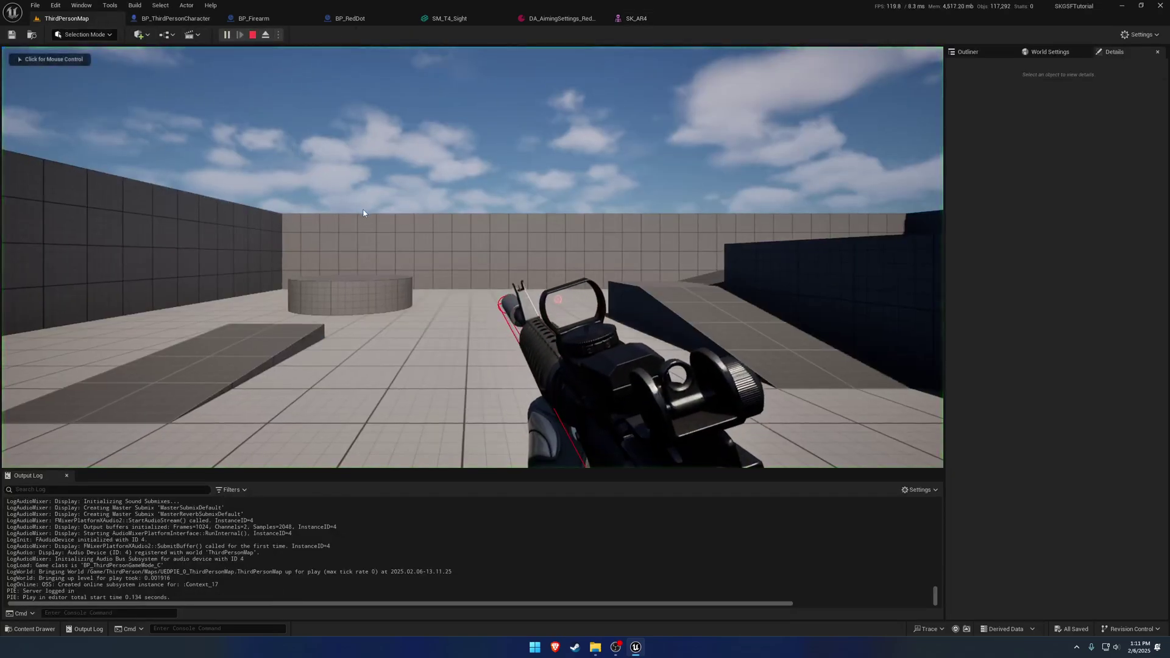
{"action": "right_click", "coordinate": [473, 256]}
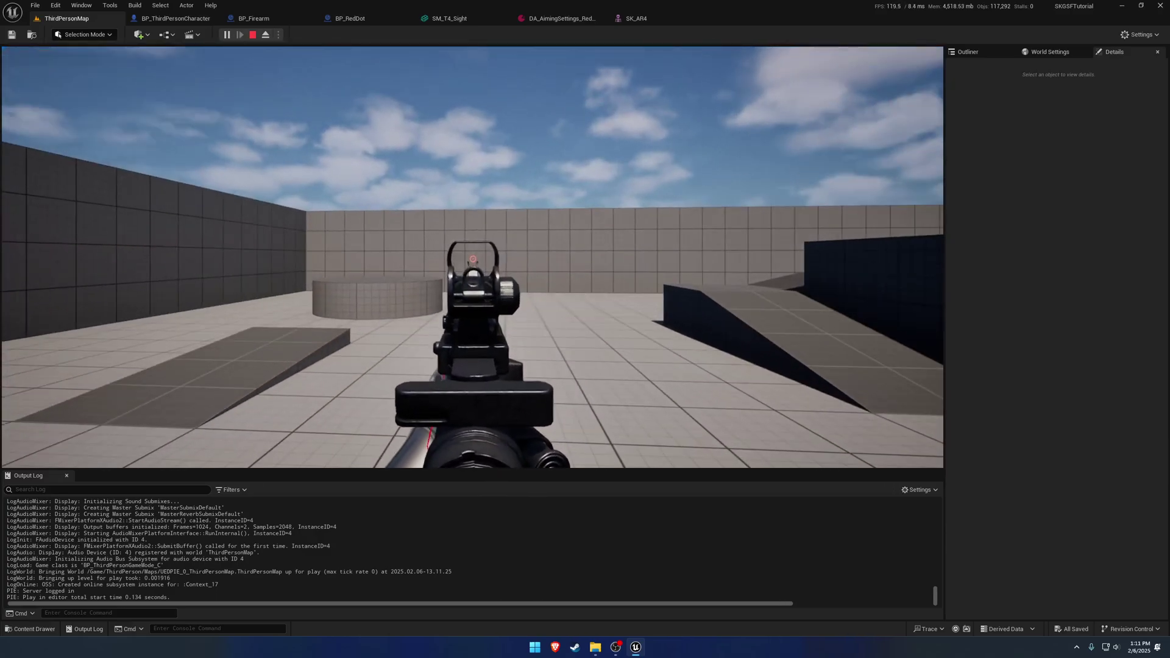
{"action": "right_click", "coordinate": [472, 258]}
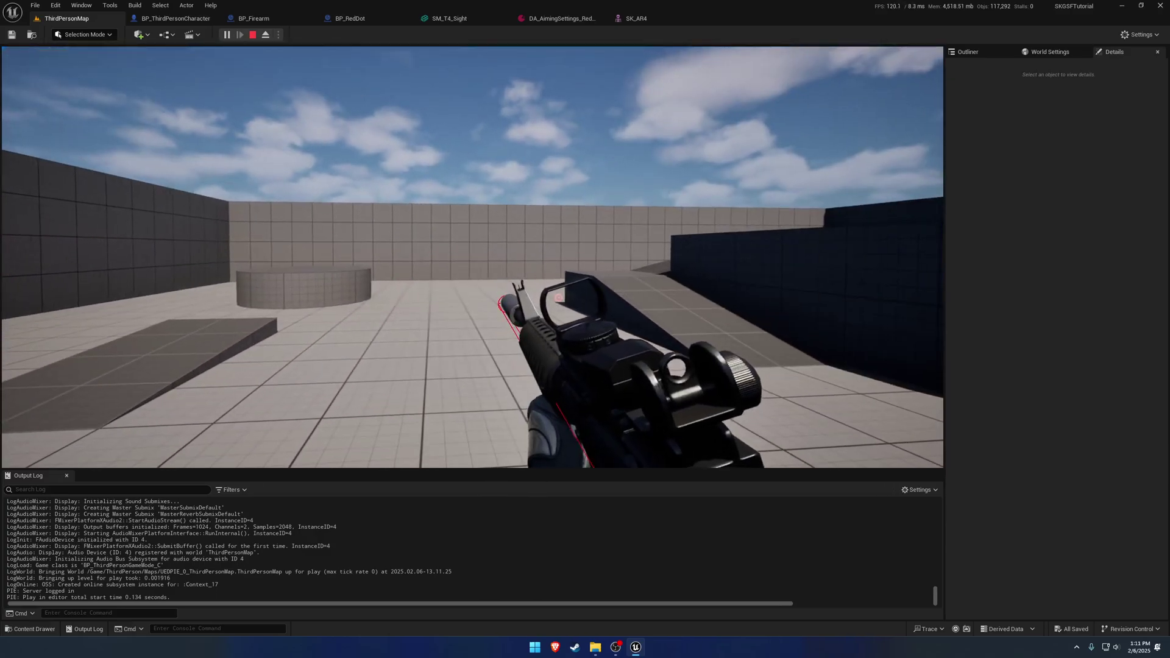
{"action": "right_click", "coordinate": [473, 258]}
{"action": "key", "text": "Escape"}
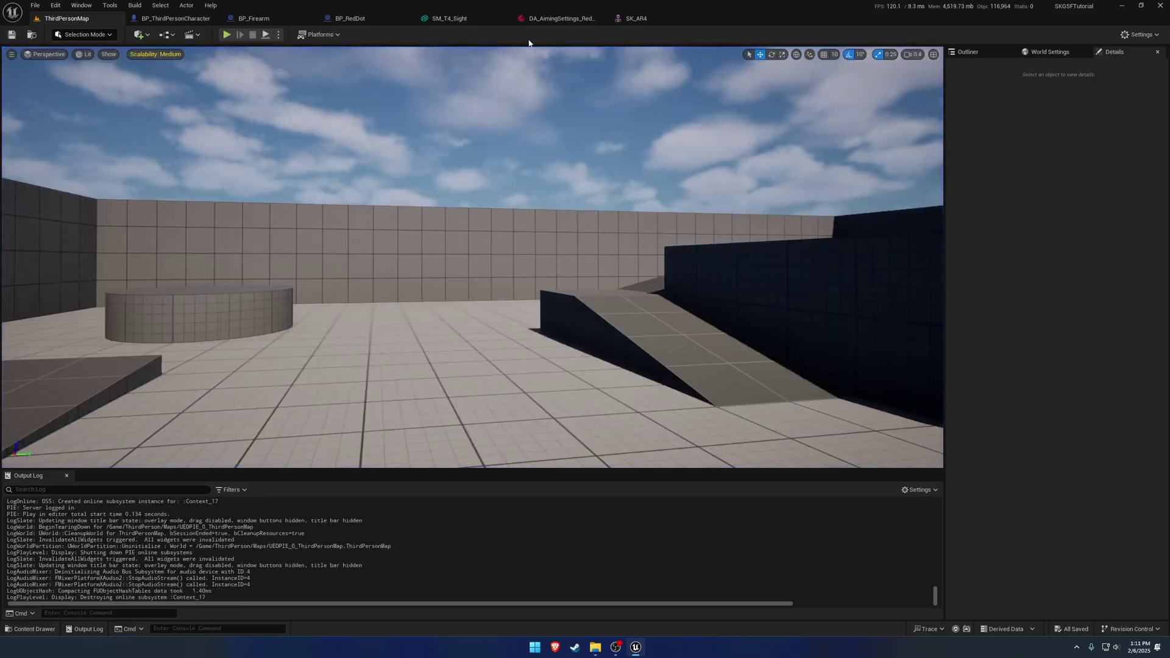
Step: Reduce the Aiming Distance in DA_AimingSettings_RedDot to bring the sight closer to the camera
{"action": "left_click", "coordinate": [564, 18]}
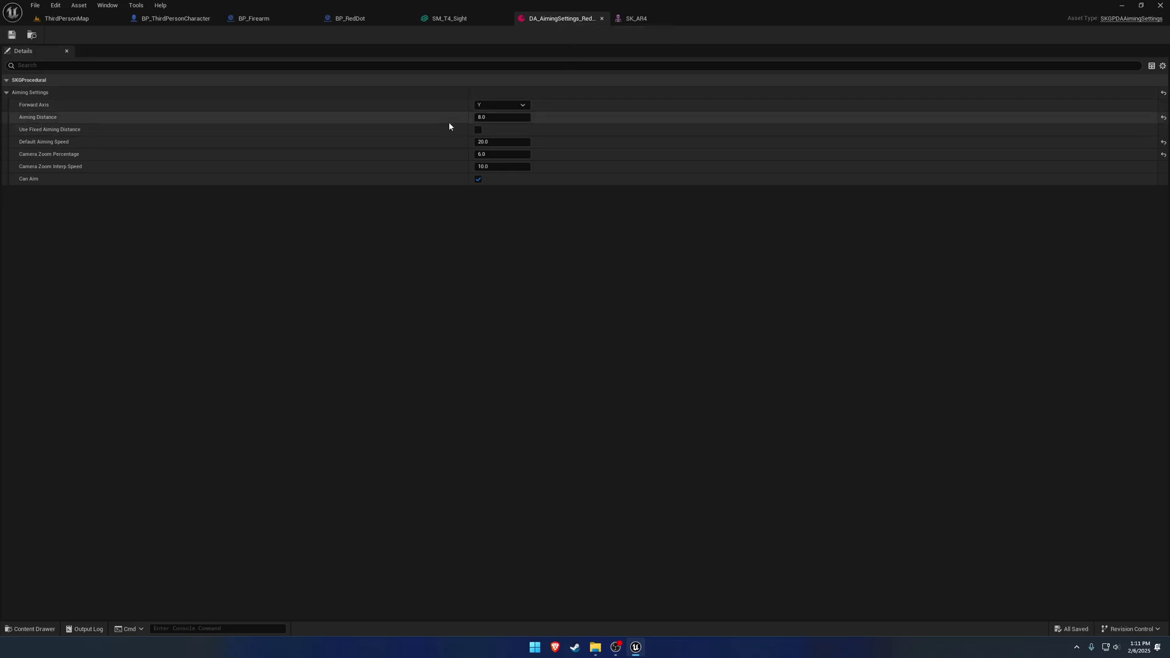
{"action": "left_click", "coordinate": [1164, 117]}
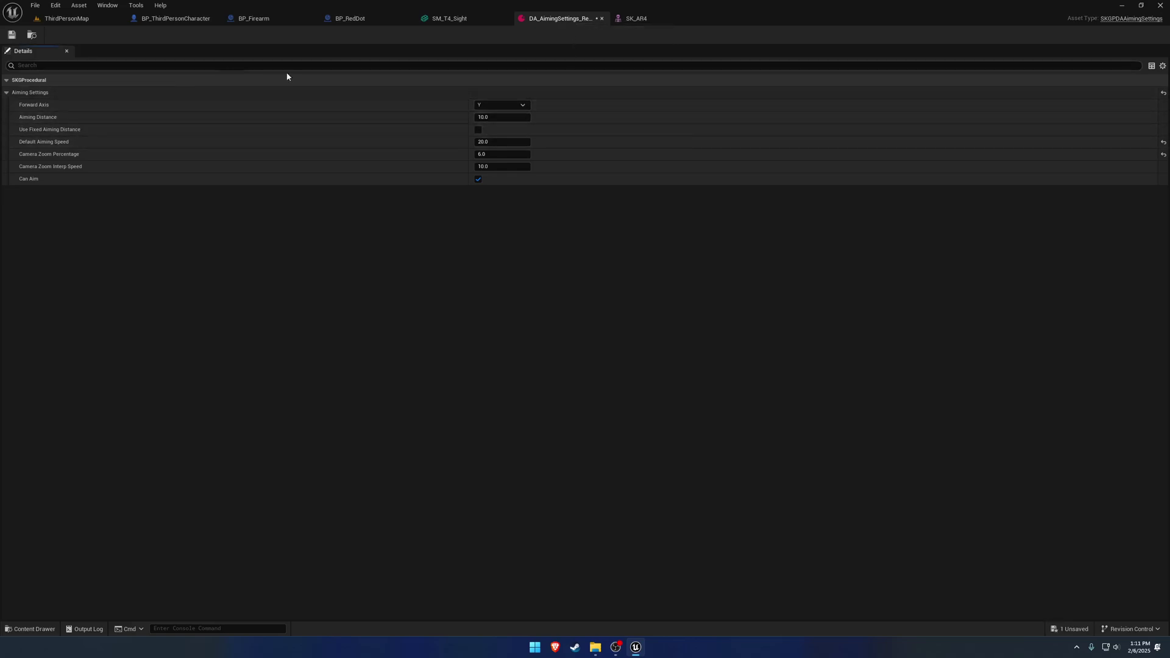
{"action": "key", "text": "Return"}
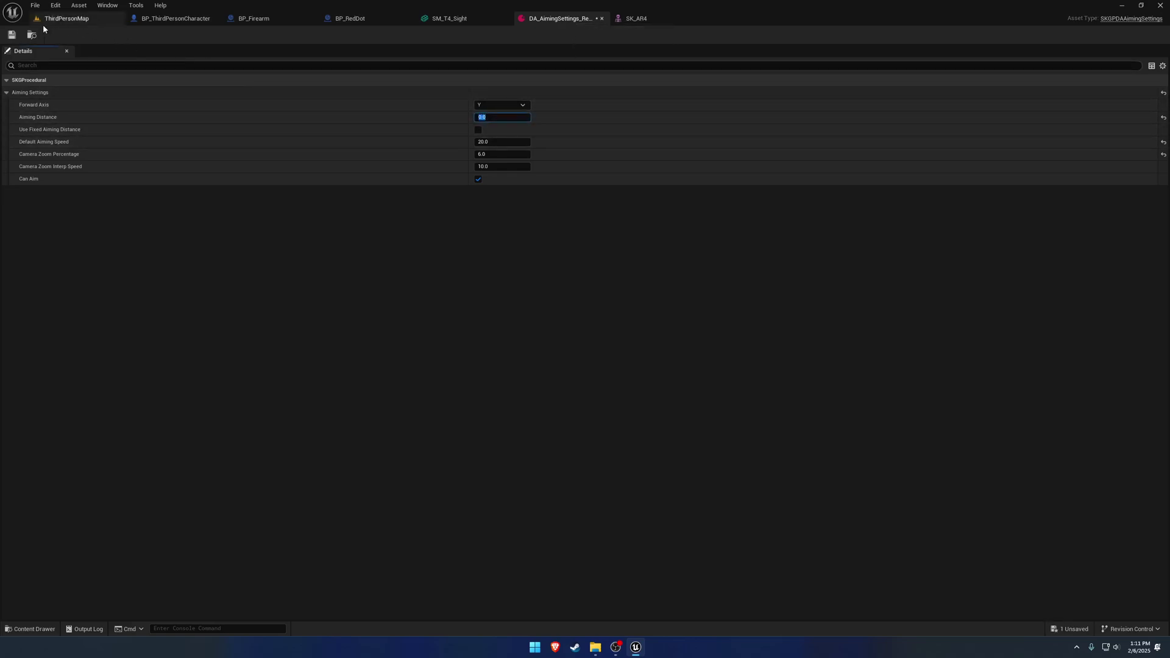
Step: Play ThirdPersonMap again and repeatedly aim in and out to check the red dot sight at the shorter aiming distance
{"action": "left_click", "coordinate": [70, 20]}
{"action": "key", "text": "alt+p"}
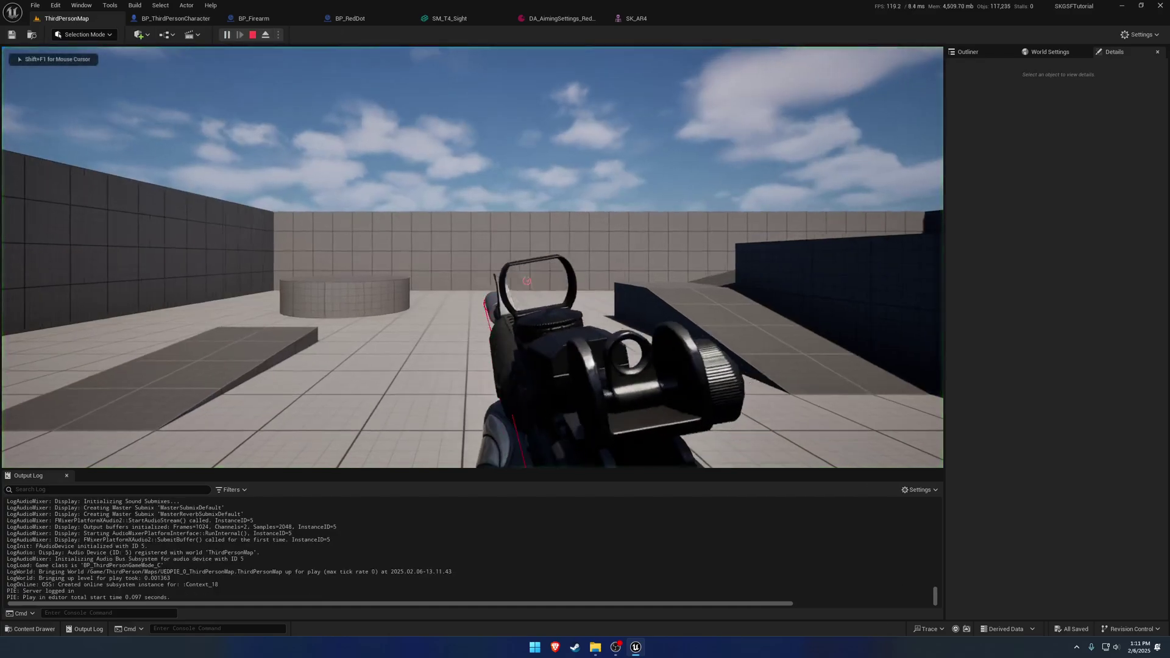
{"action": "right_click", "coordinate": [473, 257]}
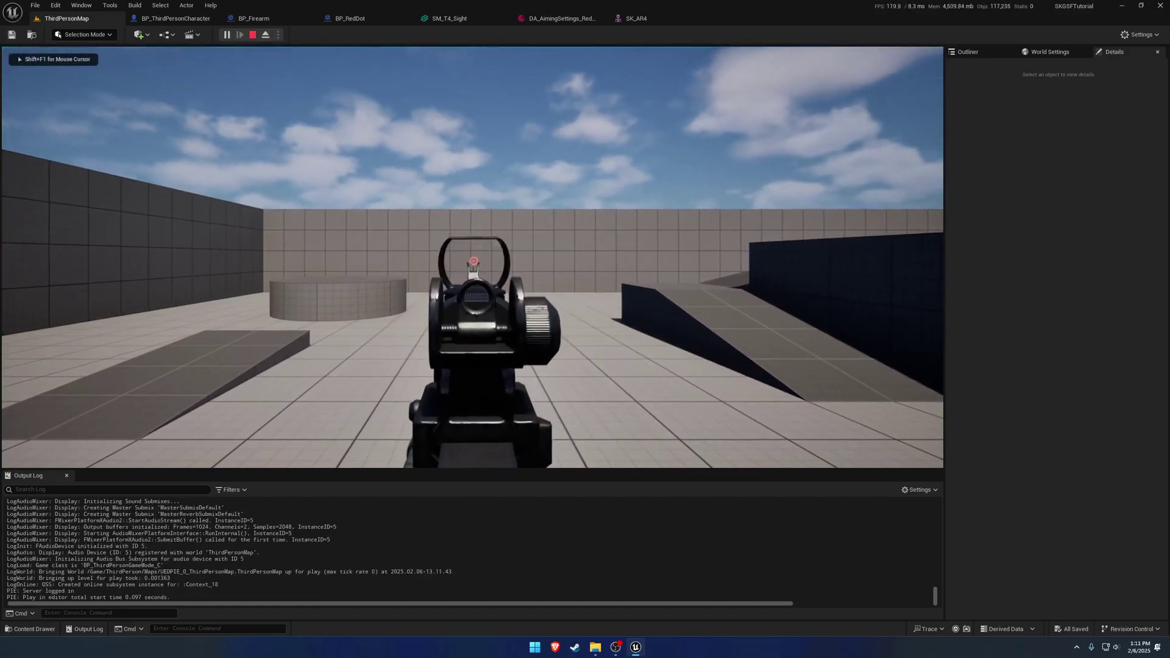
{"action": "right_click", "coordinate": [472, 257]}
{"action": "right_click", "coordinate": [472, 257]}
{"action": "right_click", "coordinate": [473, 257]}
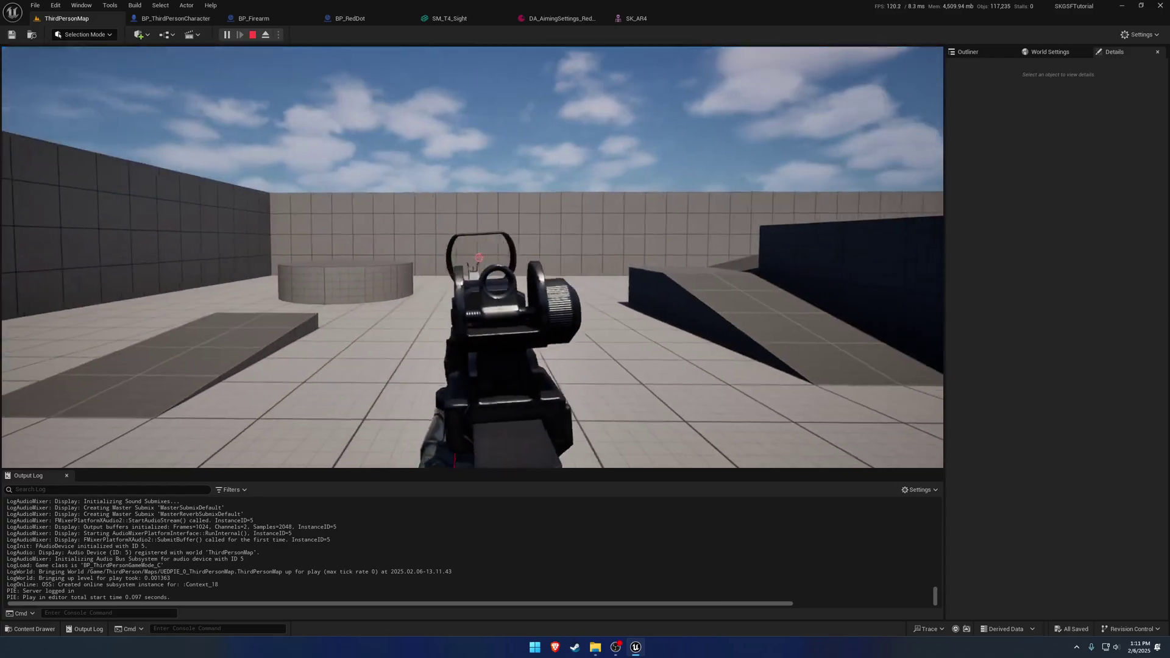
{"action": "right_click", "coordinate": [472, 257]}
{"action": "right_click", "coordinate": [472, 257]}
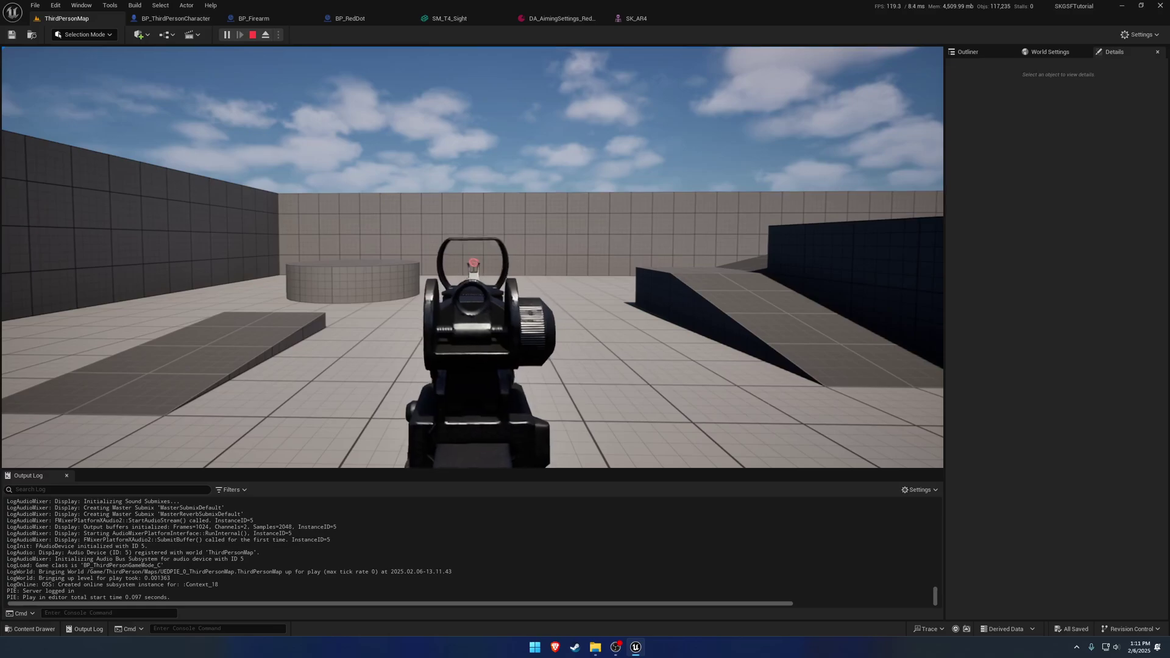
{"action": "right_click", "coordinate": [473, 257]}
{"action": "right_click", "coordinate": [472, 257]}
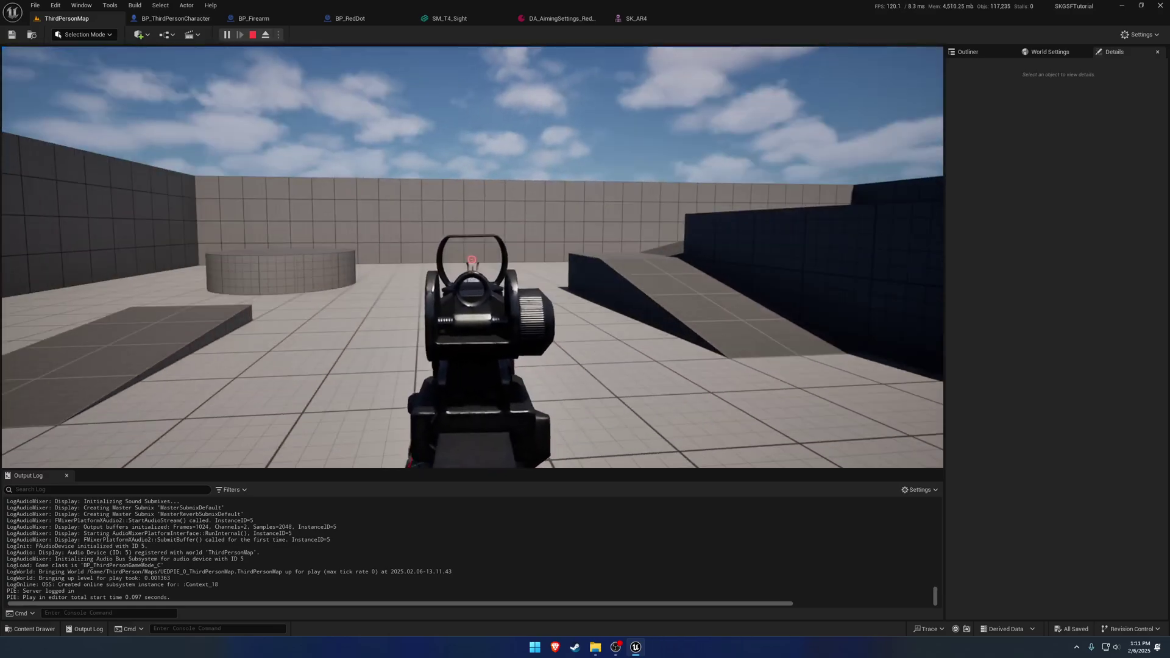
{"action": "right_click", "coordinate": [473, 257]}
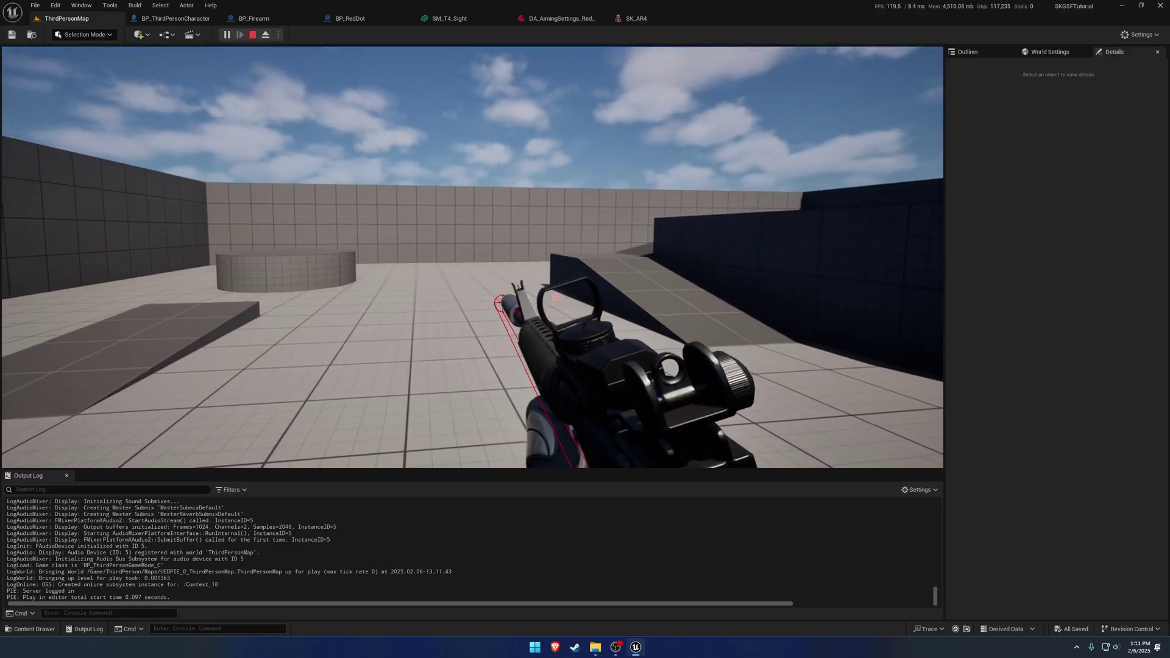
Step: Stop the play session and select the S_Attachment_Optic socket in the SK_AR4 skeletal mesh
{"action": "key", "text": "Escape"}
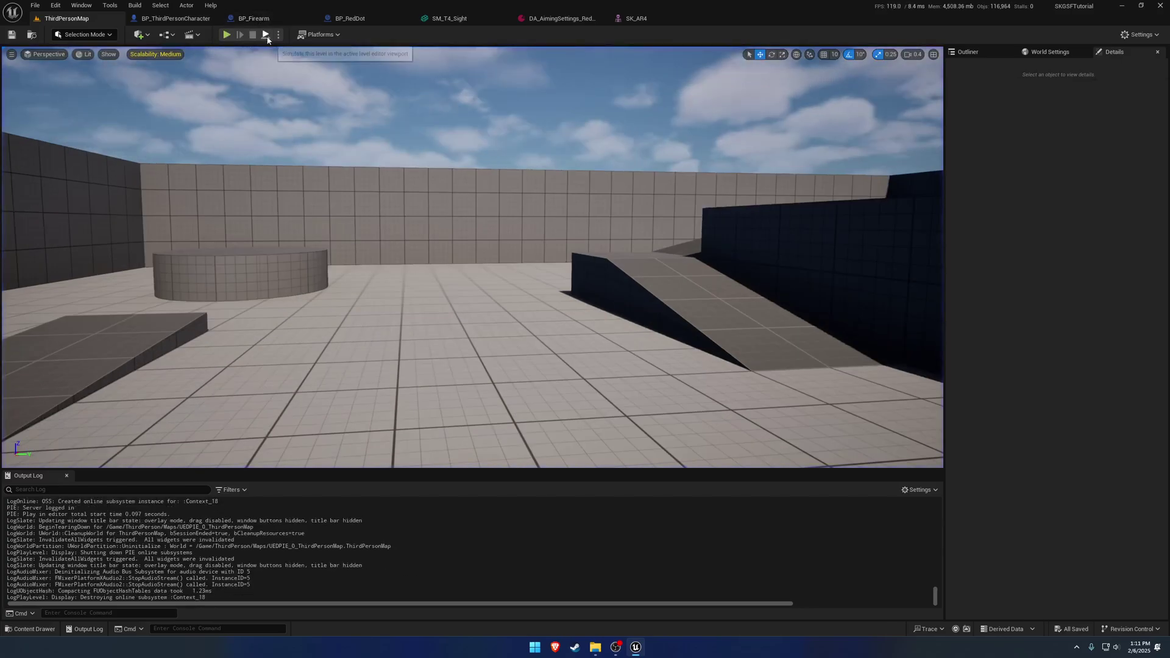
{"action": "left_click", "coordinate": [451, 19]}
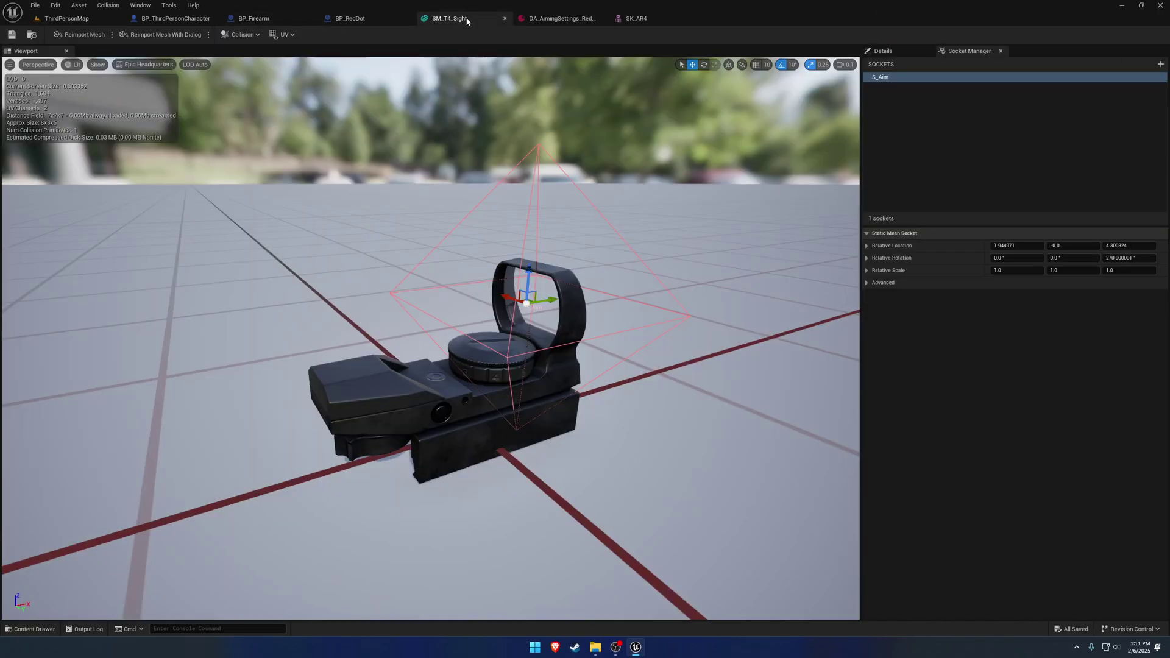
{"action": "left_click", "coordinate": [650, 19]}
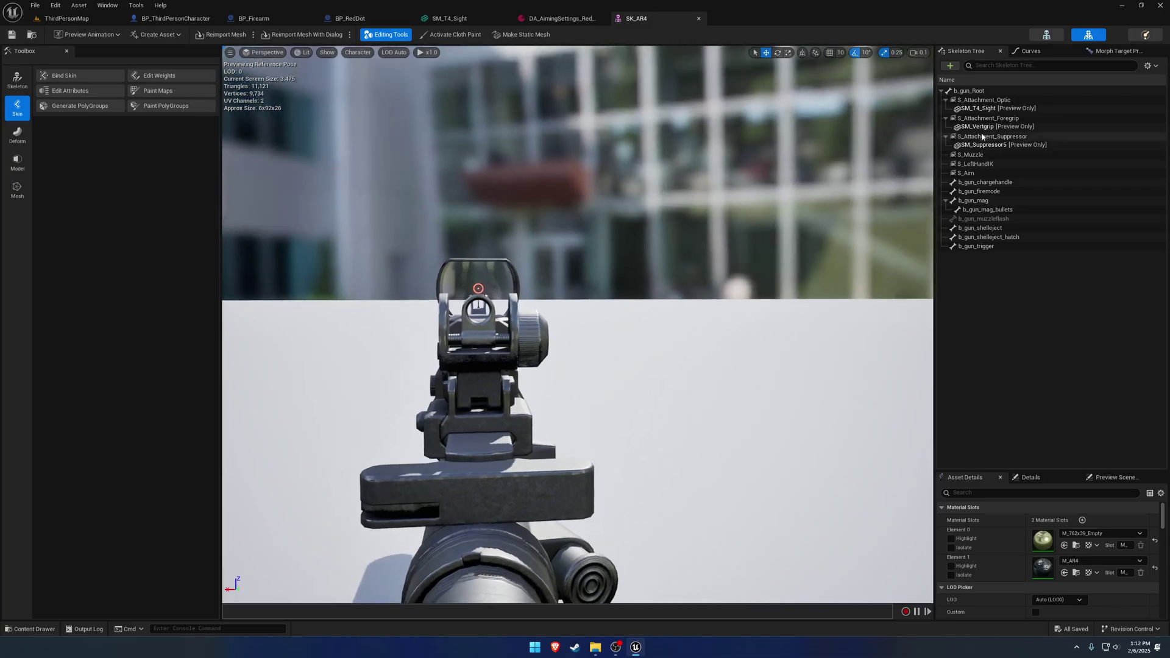
{"action": "left_click", "coordinate": [984, 100]}
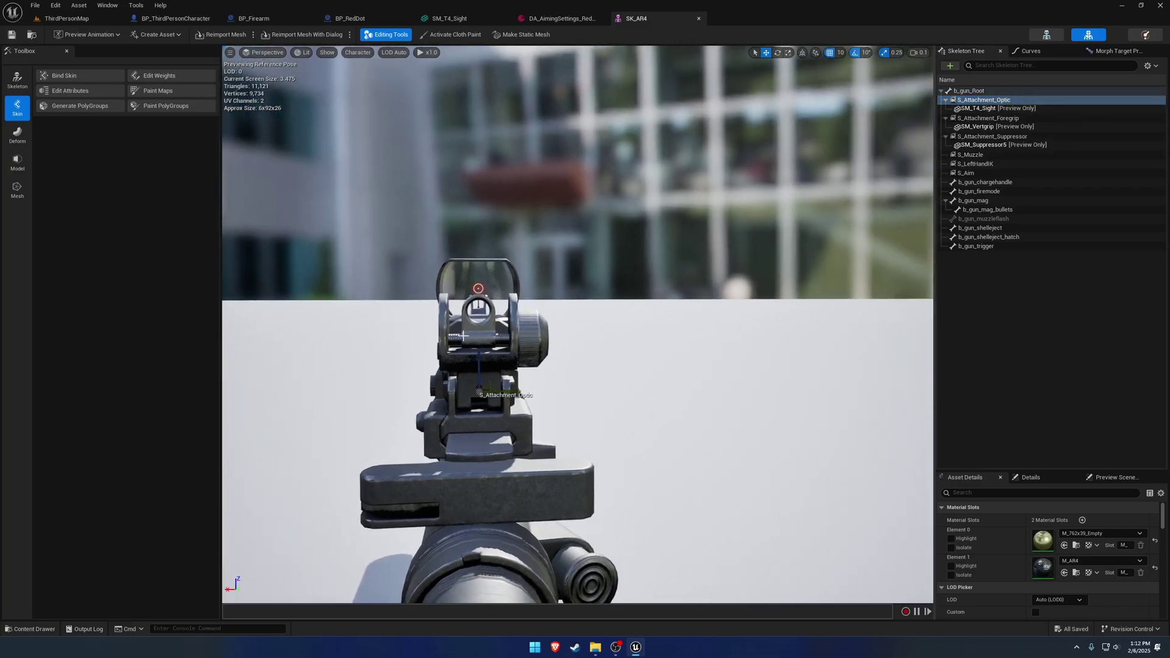
Step: Try raising the S_Attachment_Optic socket above the rail and undo the move
{"action": "right_click_drag", "start_coordinate": [463, 336], "coordinate": [515, 375]}
{"action": "left_click_drag", "start_coordinate": [524, 368], "coordinate": [524, 273]}
{"action": "key", "text": "ctrl+z"}
{"action": "left_click_drag", "start_coordinate": [1027, 472], "coordinate": [1026, 325]}
{"action": "right_click_drag", "start_coordinate": [670, 329], "coordinate": [658, 244]}
{"action": "right_click_drag", "start_coordinate": [590, 359], "coordinate": [555, 323]}
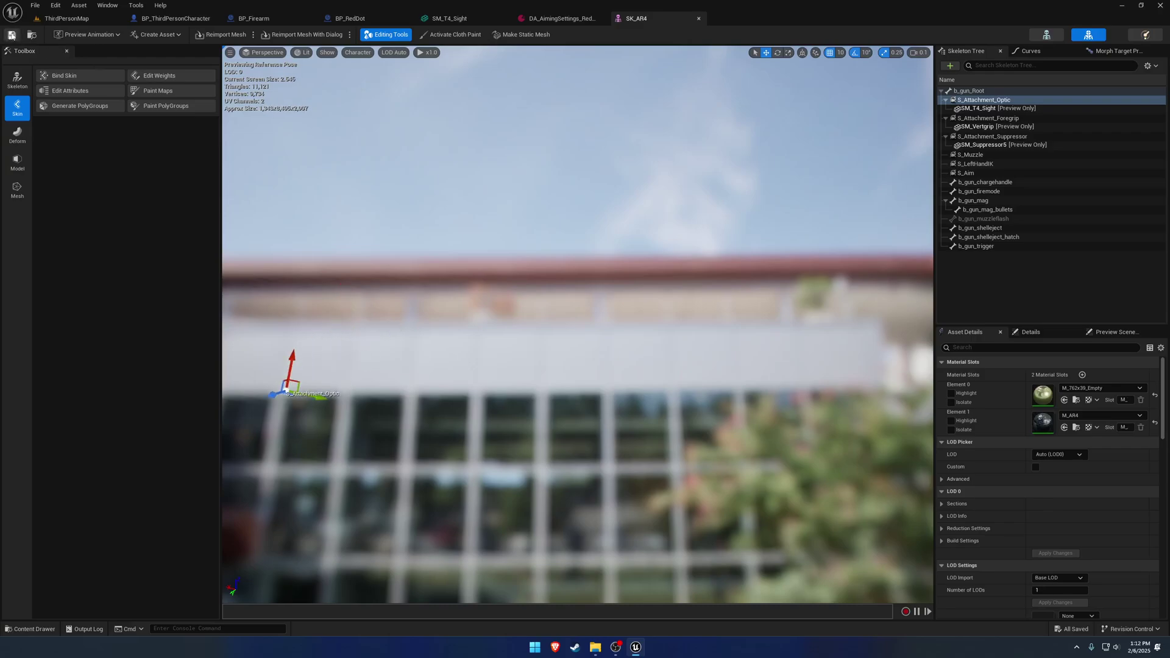
Step: Close and reopen the SK_AR4 skeletal mesh to reset its preview view
{"action": "key", "text": "ctrl+space"}
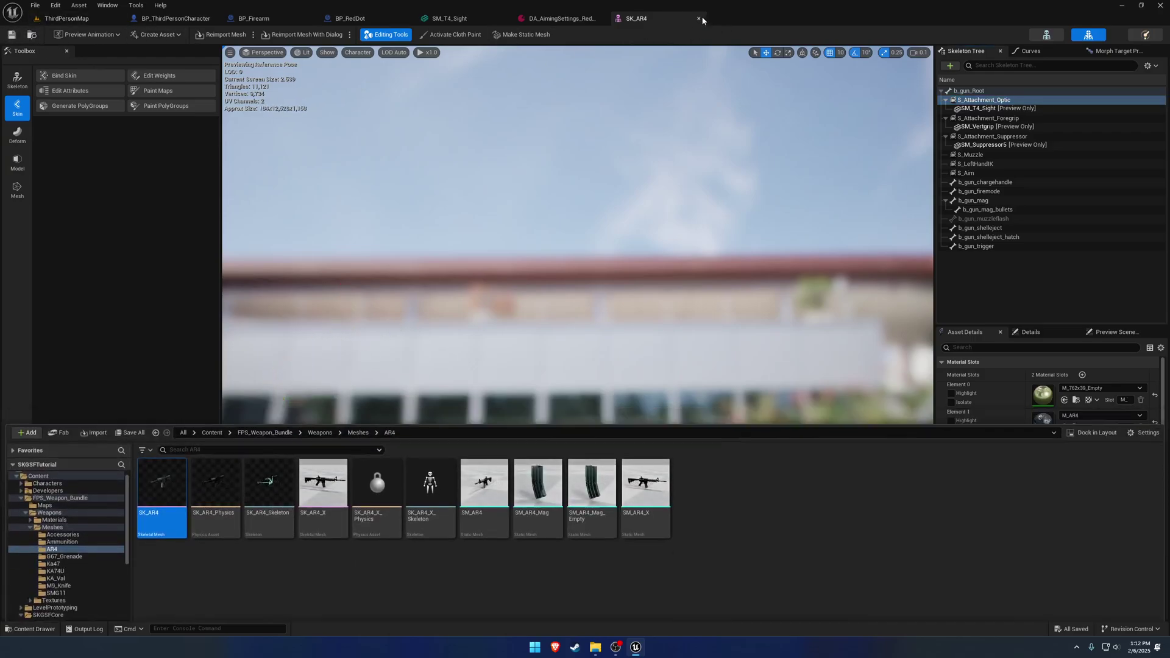
{"action": "left_click", "coordinate": [698, 18]}
{"action": "key", "text": "ctrl+space"}
{"action": "key", "text": "Return"}
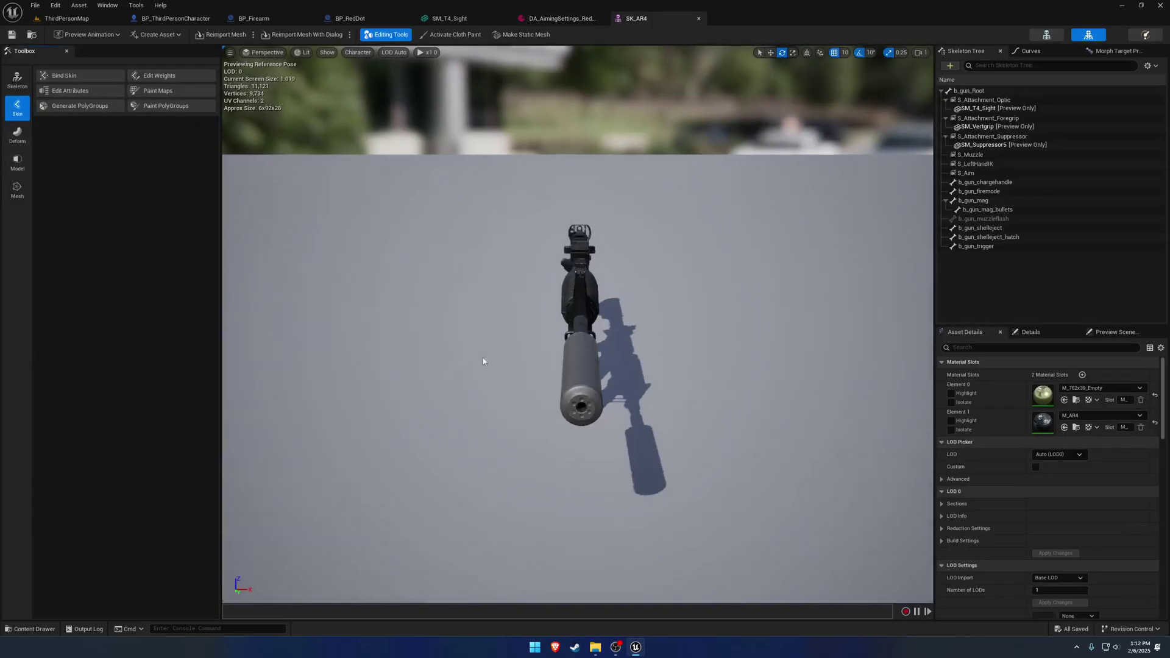
Step: Try a relative location Z of 31.220034 for the S_Attachment_Optic socket and undo the change
{"action": "left_click", "coordinate": [983, 101]}
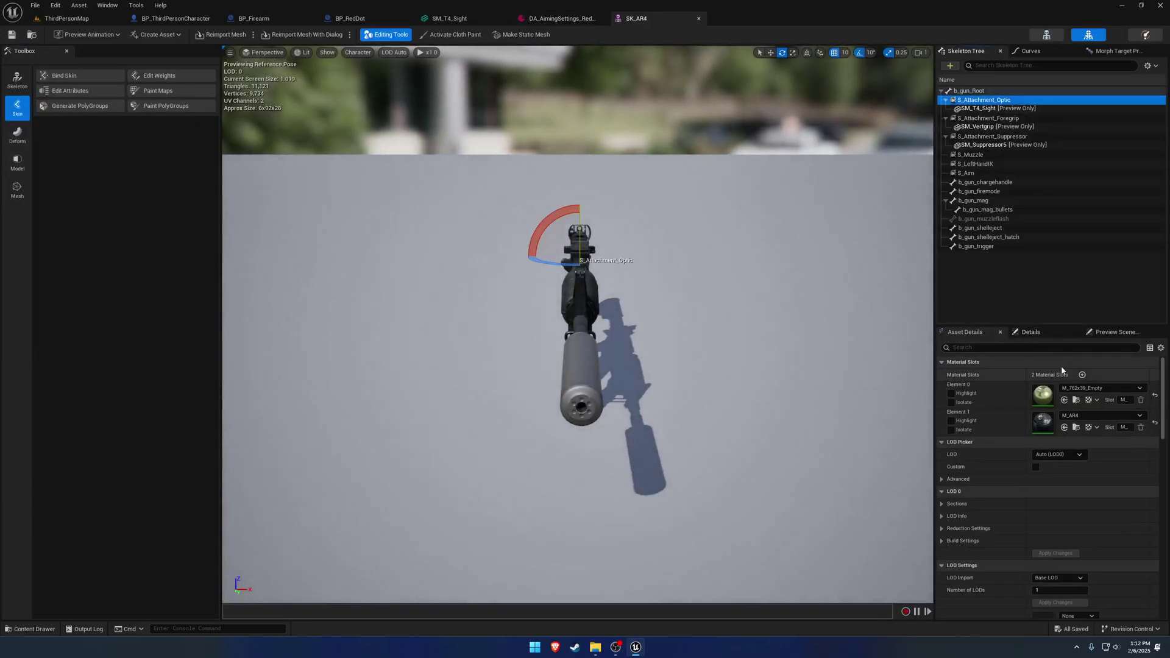
{"action": "left_click", "coordinate": [1043, 335]}
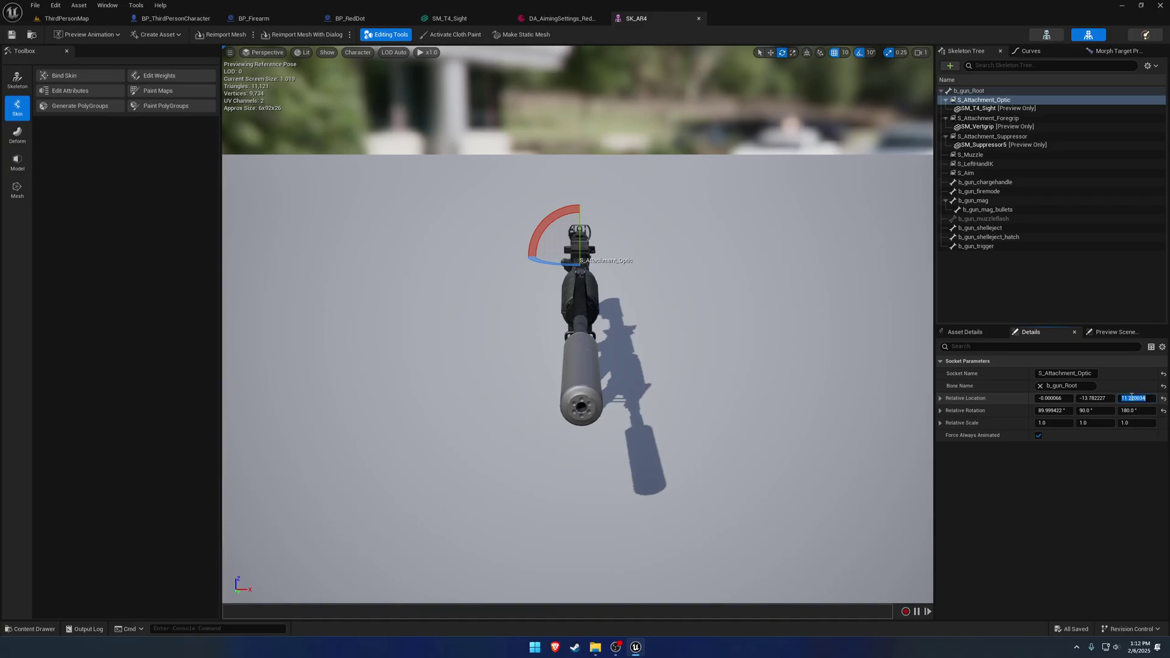
{"action": "key", "text": "Return"}
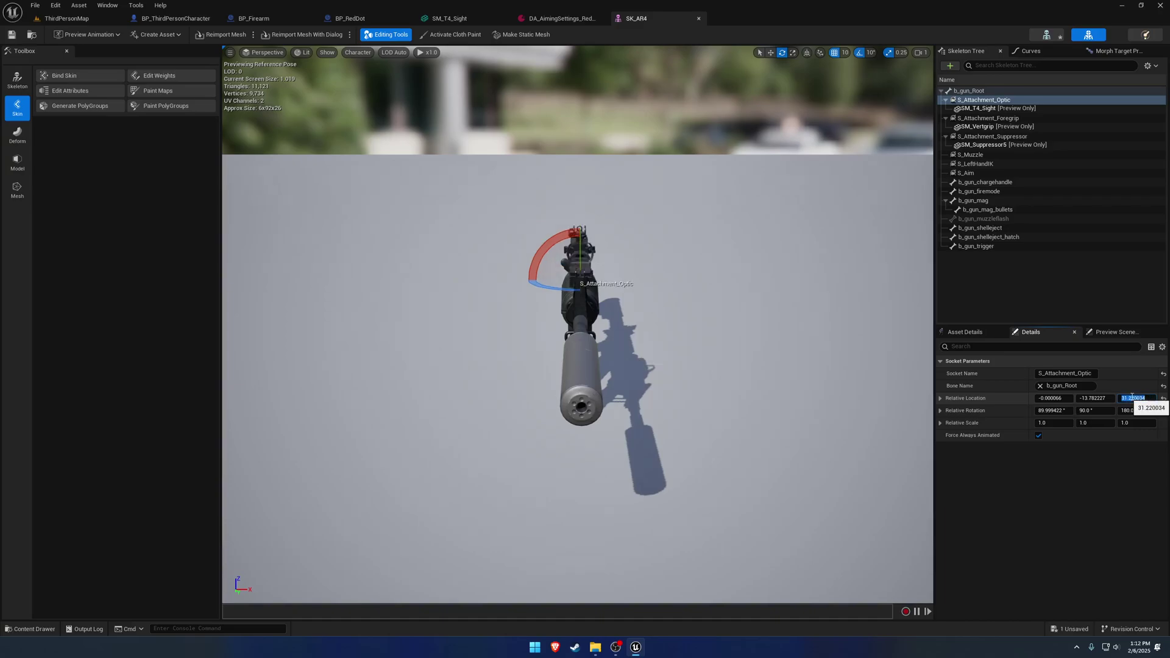
{"action": "right_click_drag", "start_coordinate": [731, 397], "coordinate": [878, 384]}
{"action": "scroll", "coordinate": [810, 378], "scroll_direction": "down", "scroll_amount": 1}
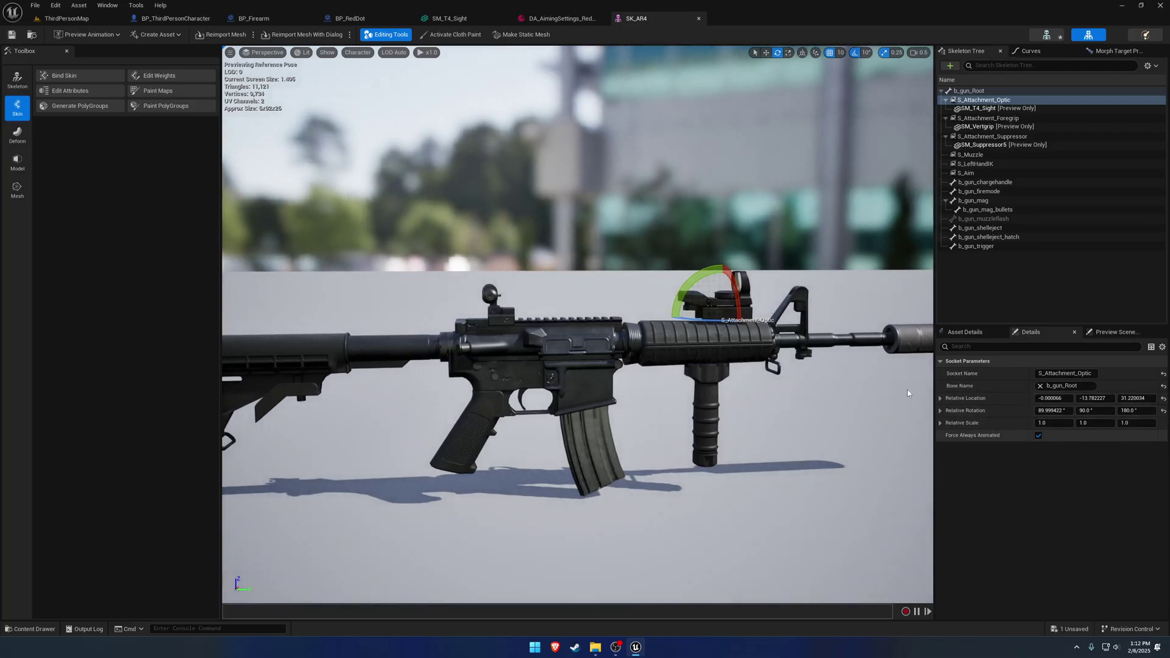
{"action": "key", "text": "ctrl+z"}
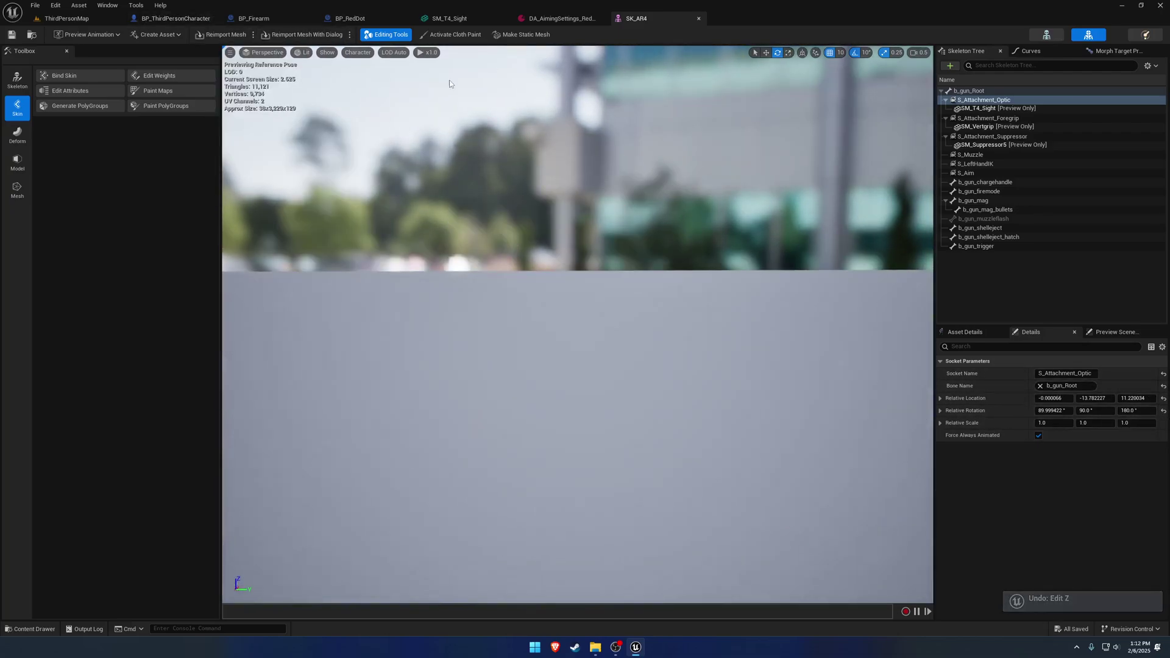
Step: Reopen SK_AR4 from the AR4 content folder and select the S_Attachment_Optic socket again
{"action": "left_click", "coordinate": [698, 18]}
{"action": "key", "text": "ctrl+space"}
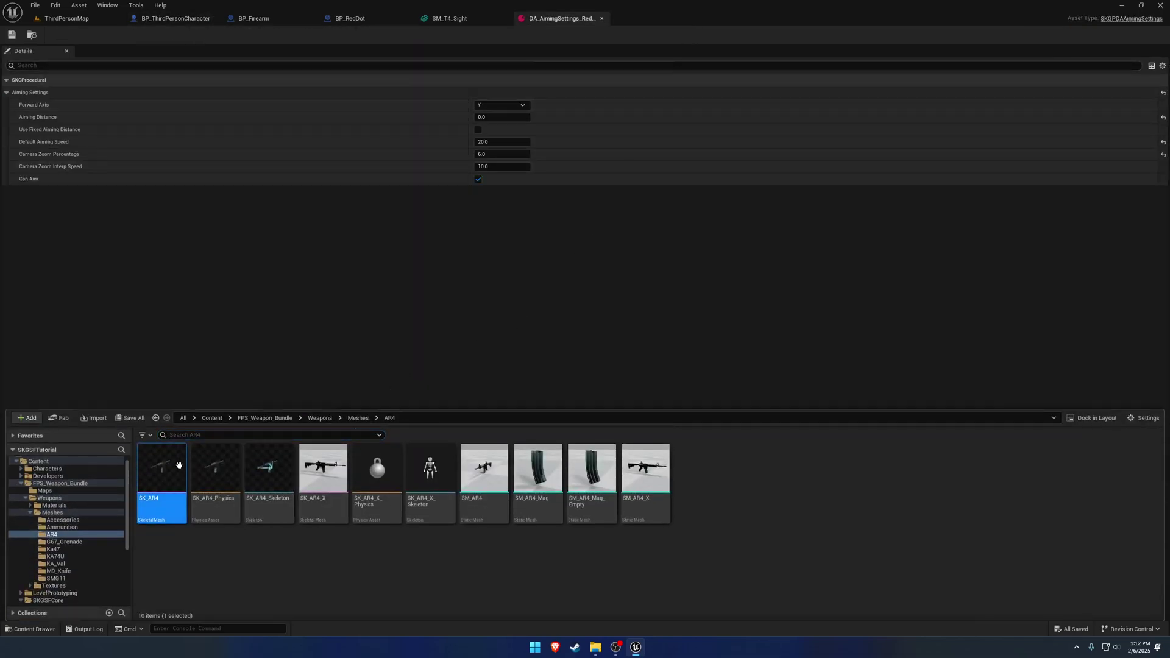
{"action": "double_click", "coordinate": [178, 465]}
{"action": "left_click", "coordinate": [1009, 101]}
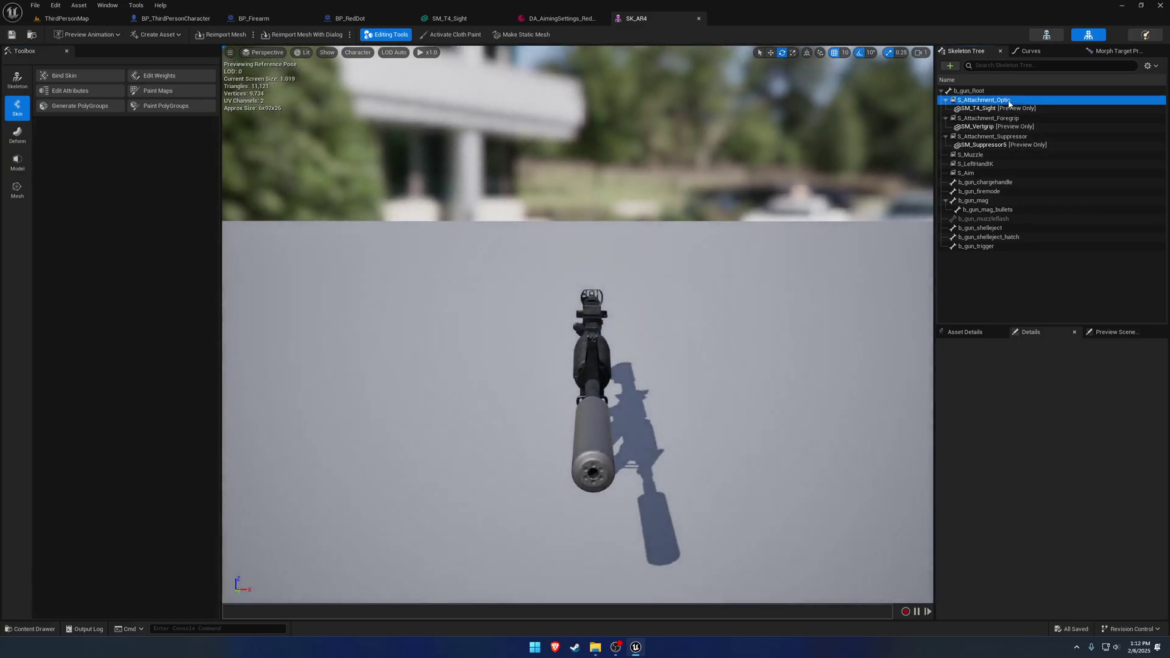
Step: Raise the sight above the rifle by setting the S_Attachment_Optic socket's relative location Y to -34.175722
{"action": "mouse_move", "coordinate": [830, 313]}
{"action": "right_mouse_down"}
{"action": "mouse_move", "coordinate": [914, 287]}
{"action": "mouse_move", "coordinate": [883, 330]}
{"action": "mouse_move", "coordinate": [830, 313]}
{"action": "right_mouse_up"}
{"action": "scroll", "coordinate": [830, 314], "scroll_direction": "down", "scroll_amount": 3}
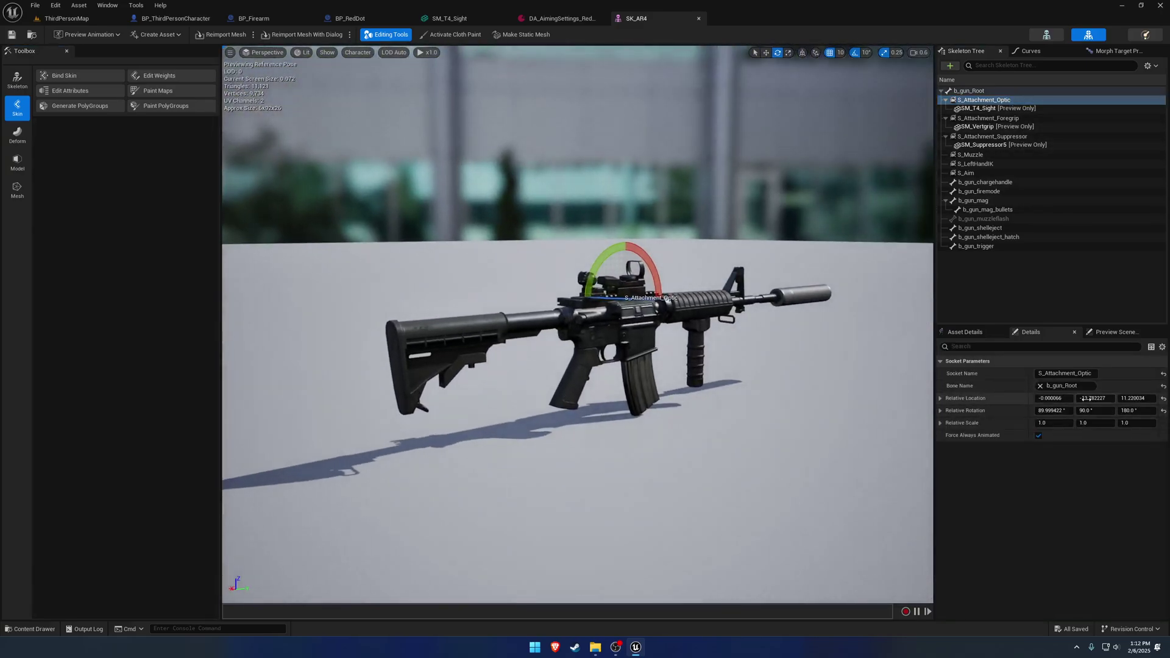
{"action": "left_click_drag", "start_coordinate": [1083, 398], "coordinate": [1074, 397]}
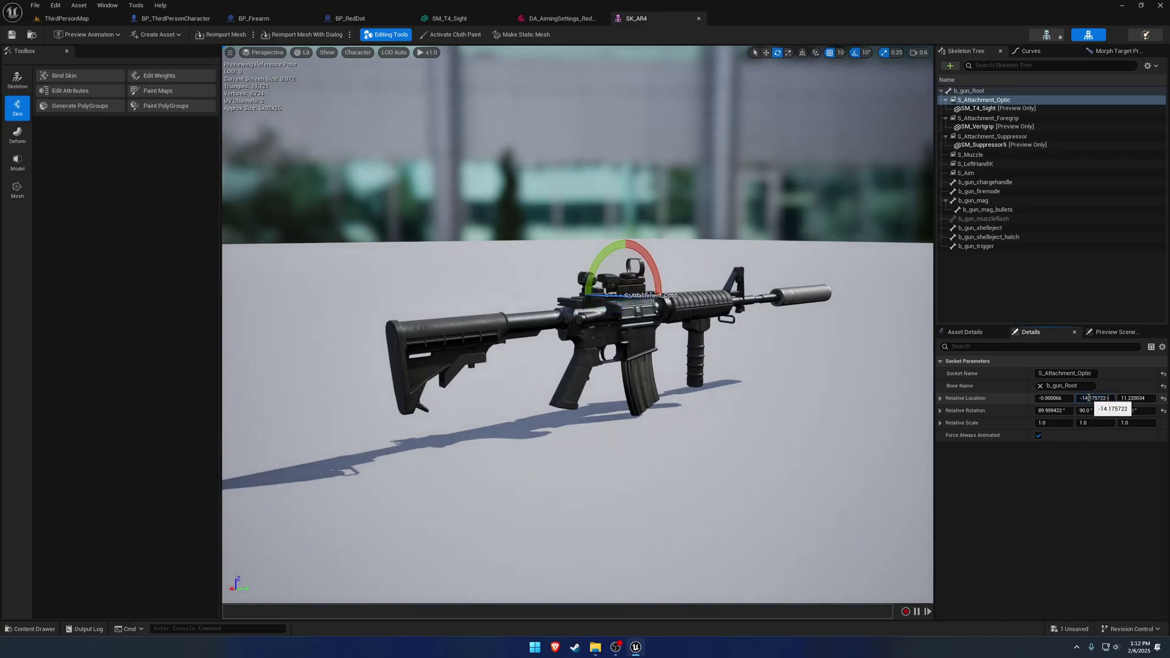
{"action": "type", "text": "20"}
{"action": "key", "text": "Return"}
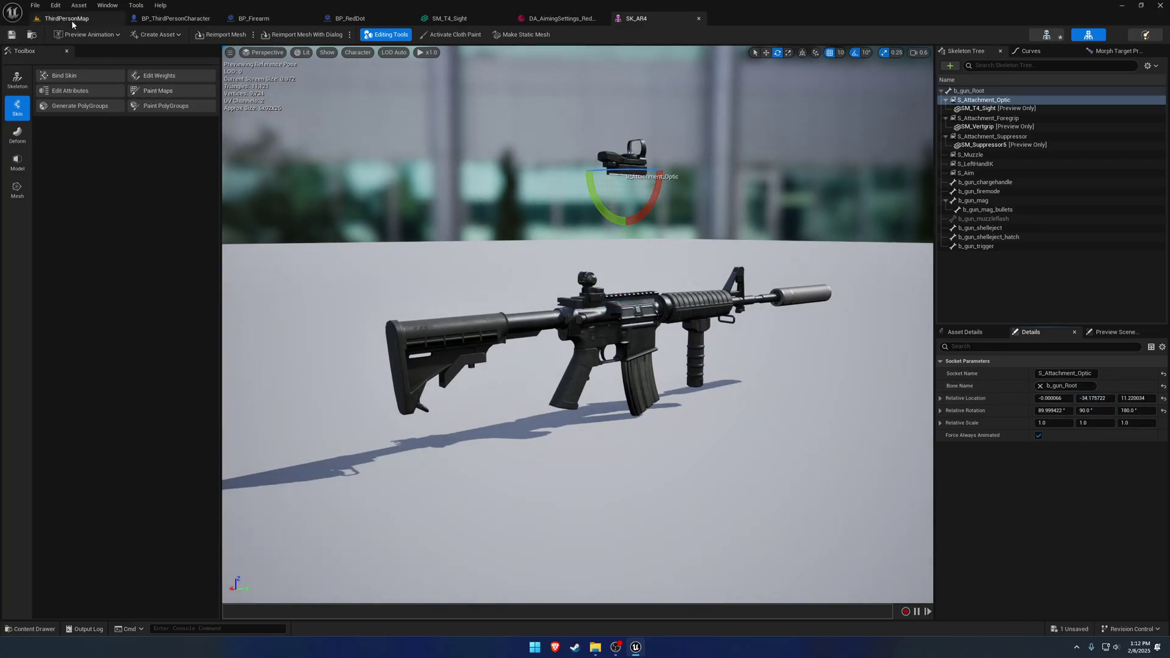
Step: Play ThirdPersonMap, repeatedly aim in and out through the raised sight, and stop the session
{"action": "left_click", "coordinate": [72, 22]}
{"action": "left_click", "coordinate": [225, 34]}
{"action": "left_click", "coordinate": [345, 167]}
{"action": "right_click", "coordinate": [345, 167]}
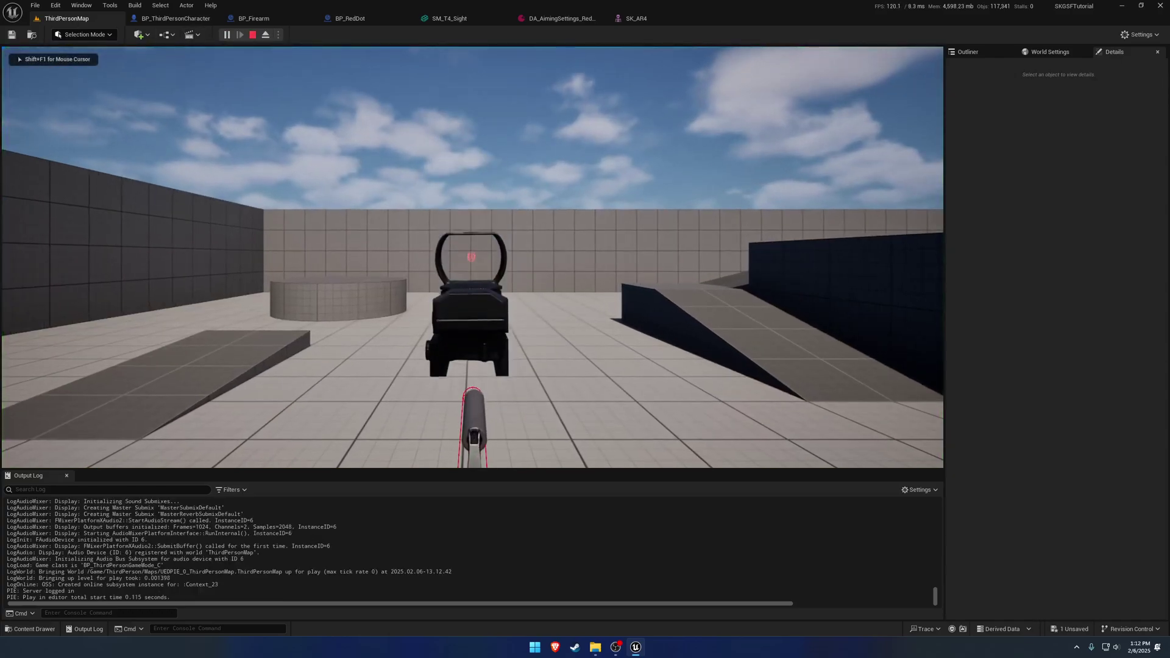
{"action": "right_click", "coordinate": [472, 257]}
{"action": "right_click", "coordinate": [473, 257]}
{"action": "right_click", "coordinate": [472, 257]}
{"action": "key", "text": "Escape"}
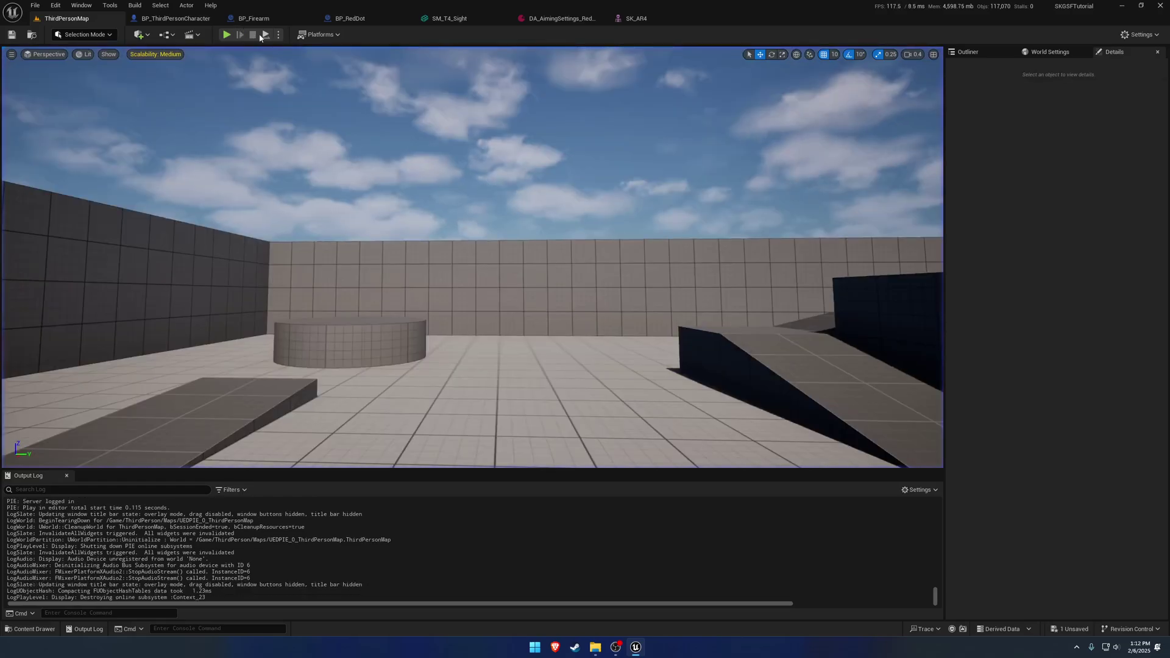
Step: Configure the play options for 2 players with the Play As Listen Server net mode
{"action": "left_click", "coordinate": [278, 35]}
{"action": "left_click_drag", "start_coordinate": [365, 227], "coordinate": [375, 226]}
{"action": "mouse_move", "coordinate": [371, 243]}
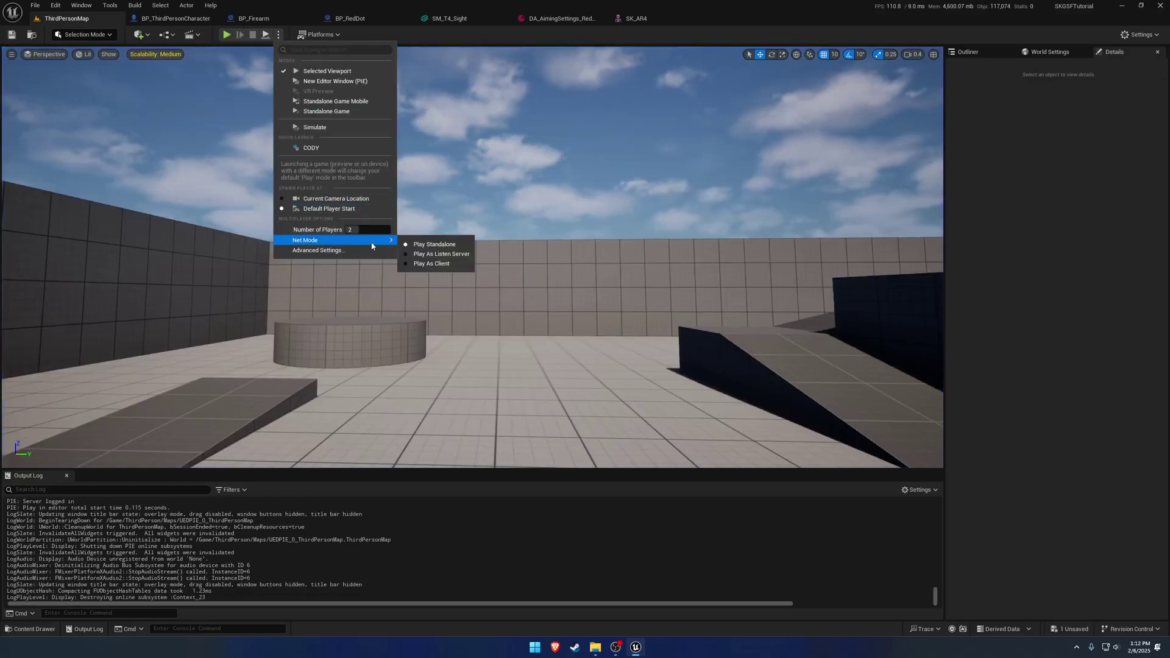
{"action": "left_click", "coordinate": [426, 255]}
Step: Play in a new editor window, check the raised sight on client and server, stop the session, and close the Message Log
{"action": "left_click", "coordinate": [278, 35]}
{"action": "left_click", "coordinate": [336, 81]}
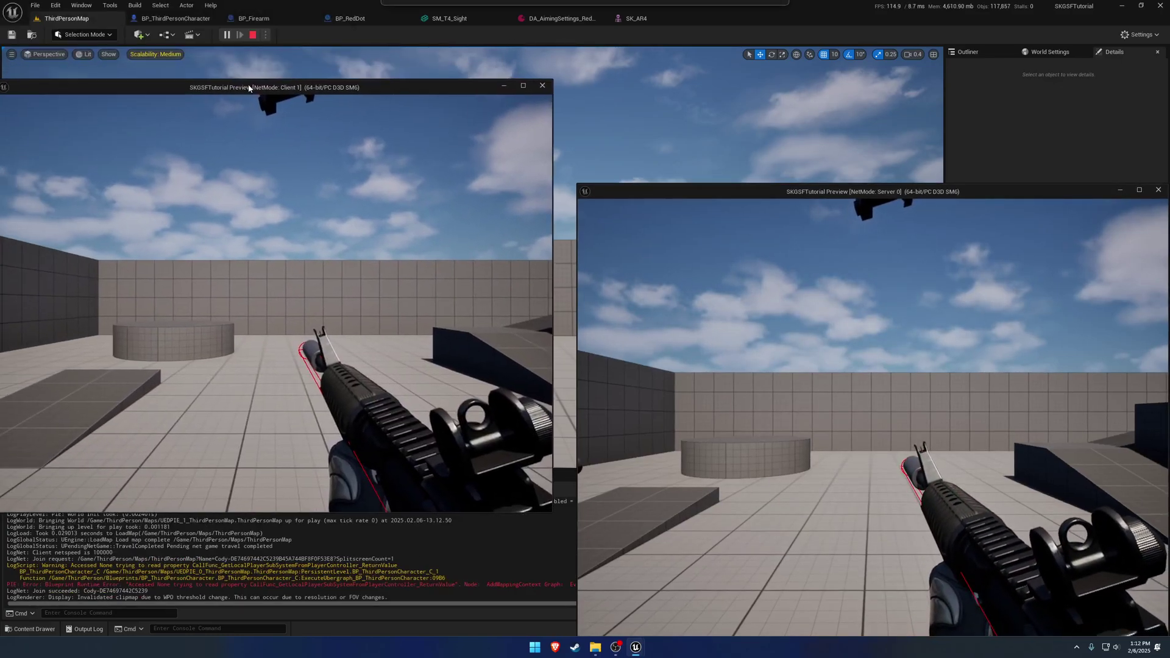
{"action": "key", "text": "w"}
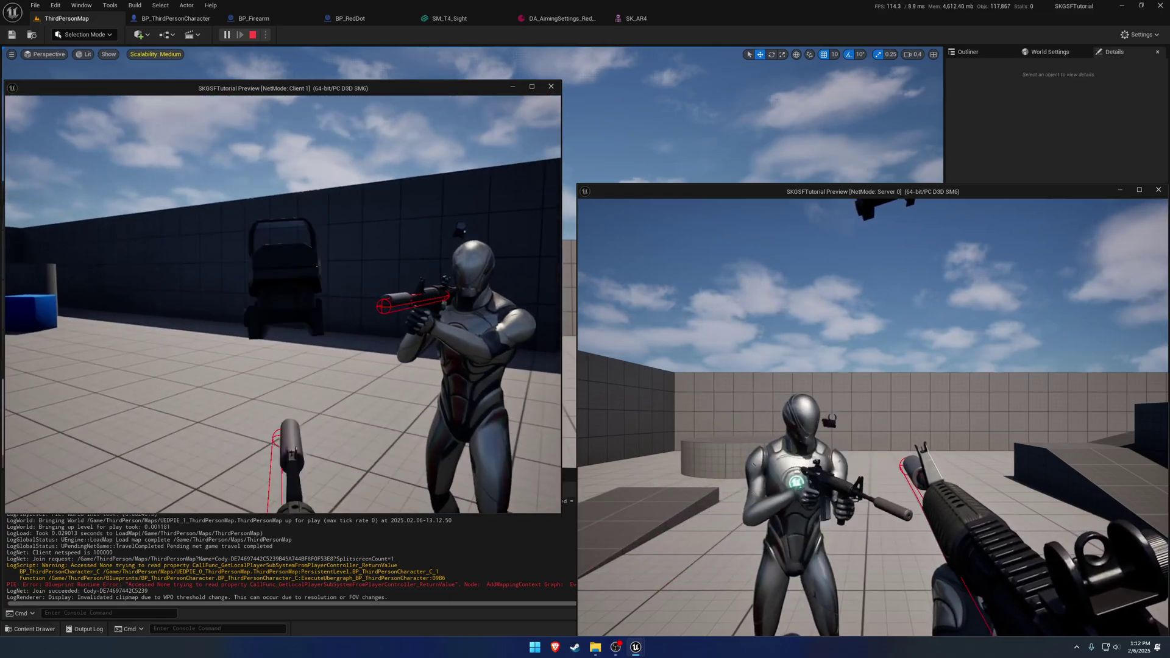
{"action": "key", "text": "Escape"}
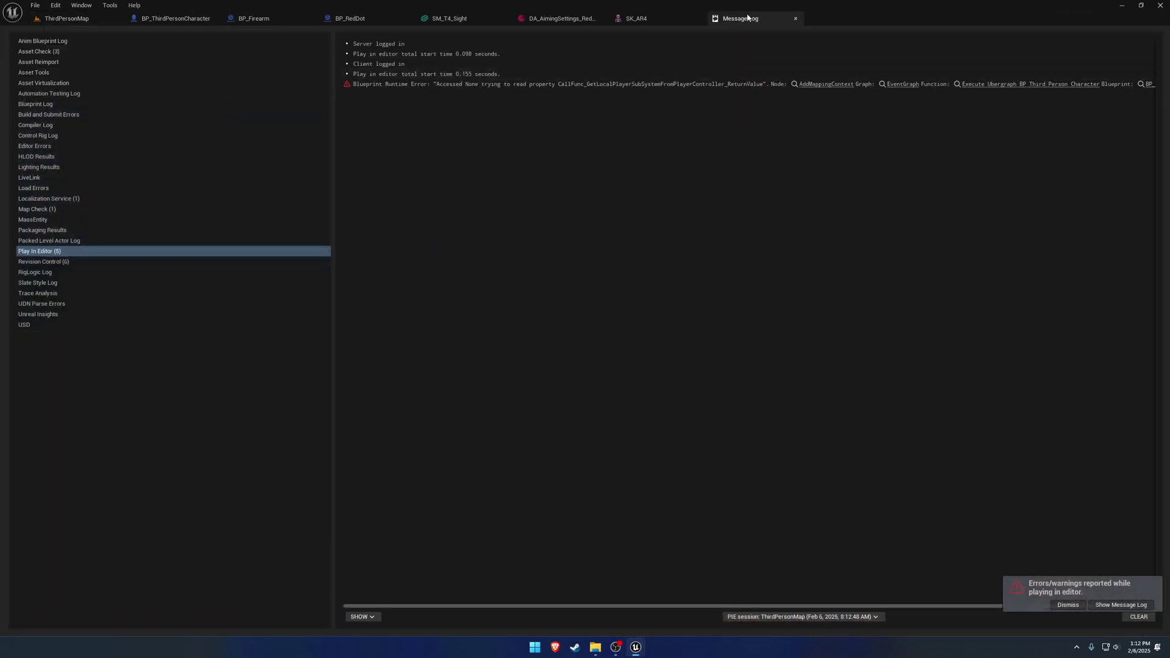
{"action": "left_click", "coordinate": [795, 19]}
Step: Return the sight to the rifle by setting the S_Attachment_Optic socket's relative location Y to -14.175722
{"action": "right_click_drag", "start_coordinate": [713, 162], "coordinate": [715, 168]}
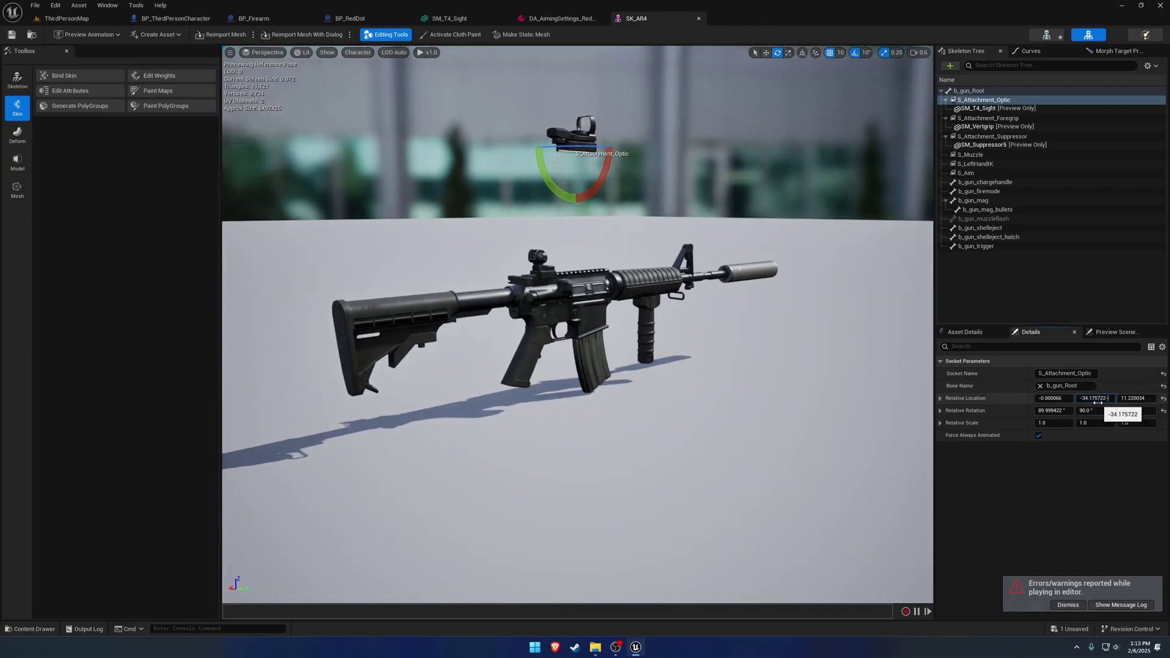
{"action": "type", "text": "20"}
{"action": "key", "text": "Return"}
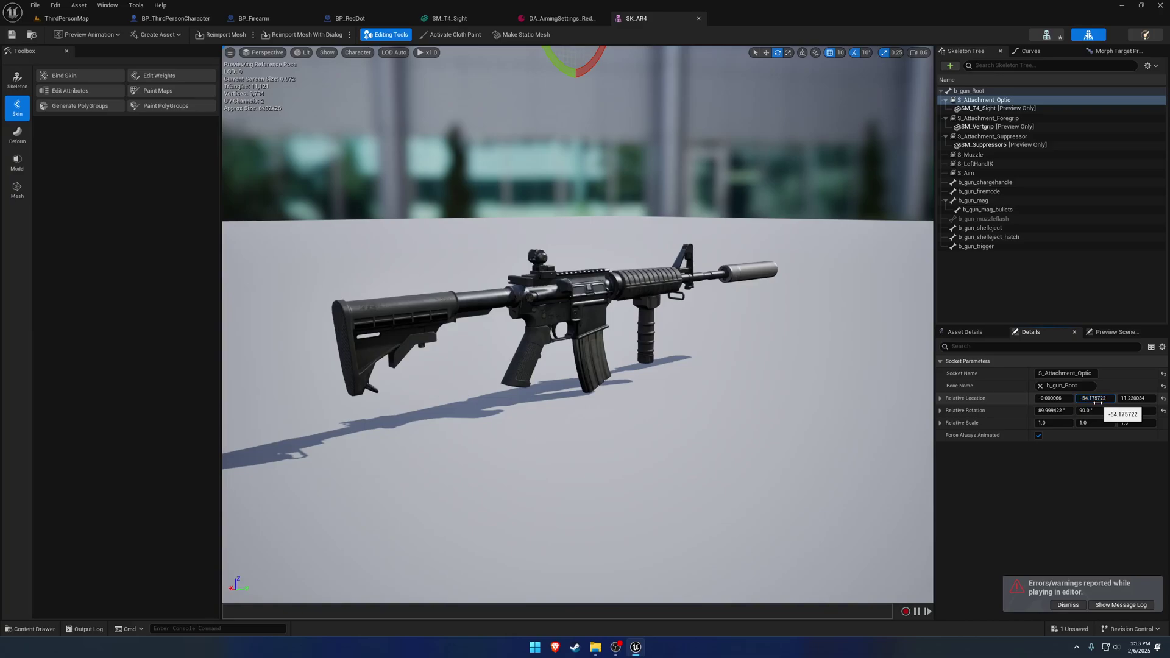
{"action": "type", "text": "+40"}
{"action": "key", "text": "Return"}
{"action": "key", "text": "f"}
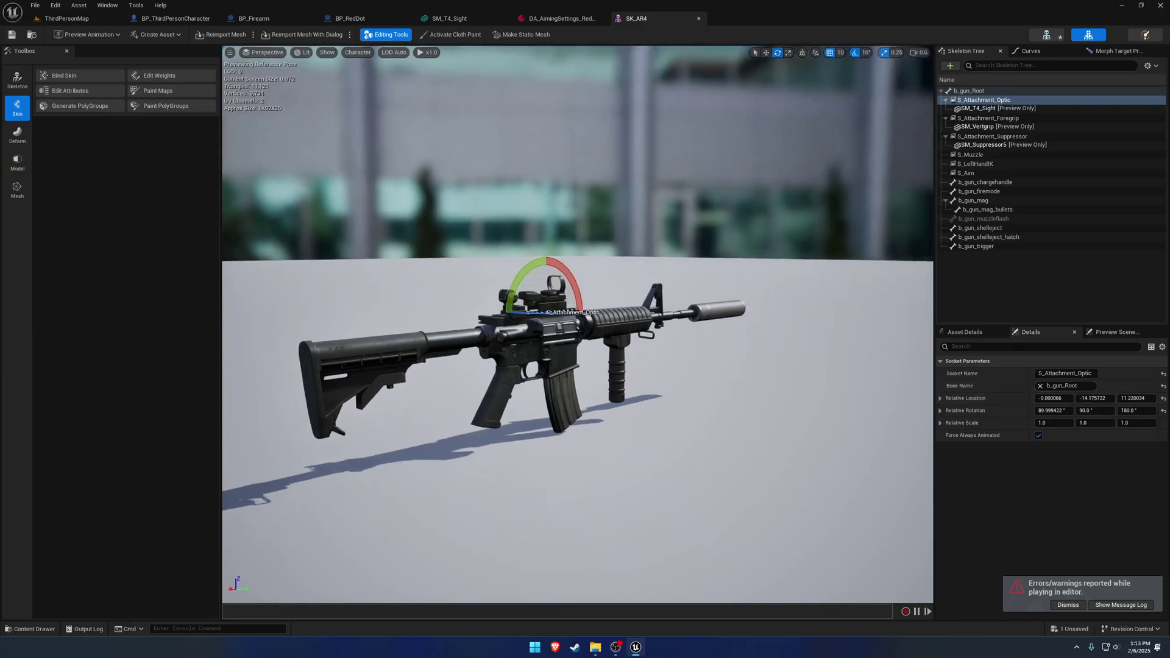
Step: Lower the S_Attachment_Optic socket to relative location Y -13.83634 while viewing the rifle from behind, and save SK_AR4
{"action": "key", "text": "a"}
{"action": "right_click_drag", "start_coordinate": [577, 324], "coordinate": [678, 310]}
{"action": "scroll", "coordinate": [577, 324], "scroll_direction": "down", "scroll_amount": 1}
{"action": "left_click_drag", "start_coordinate": [693, 324], "coordinate": [672, 295], "text": "alt"}
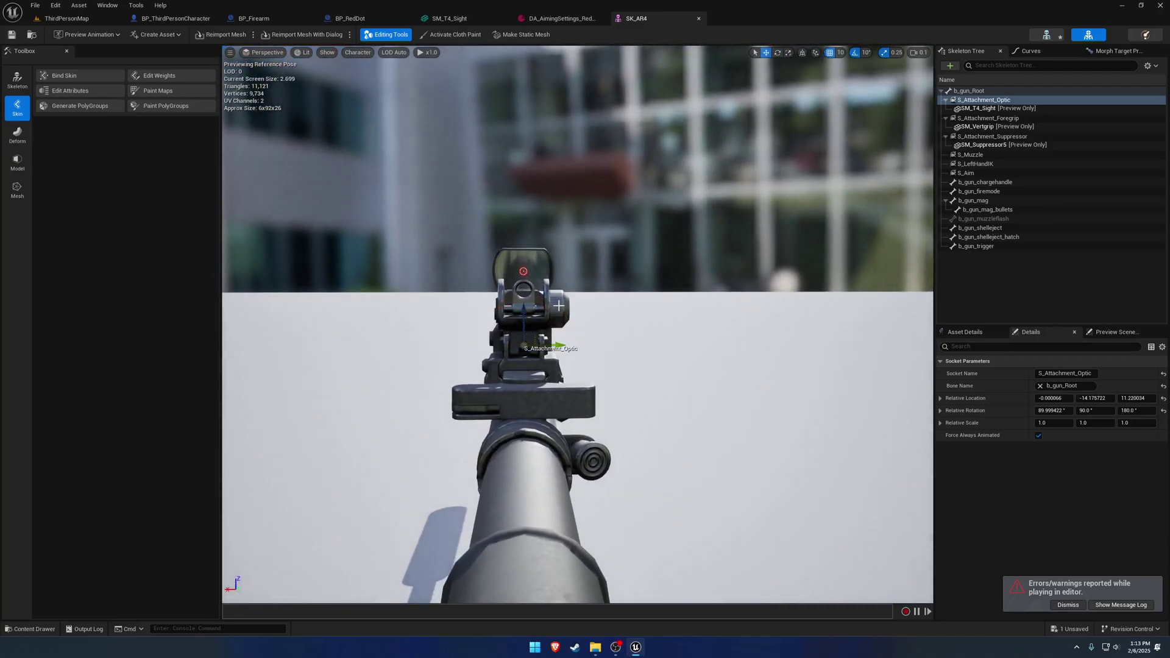
{"action": "left_click", "coordinate": [10, 35]}
Step: Restore ThirdPersonMap's play options to a single player with the Play Standalone net mode
{"action": "left_click", "coordinate": [67, 18]}
{"action": "left_click", "coordinate": [278, 34]}
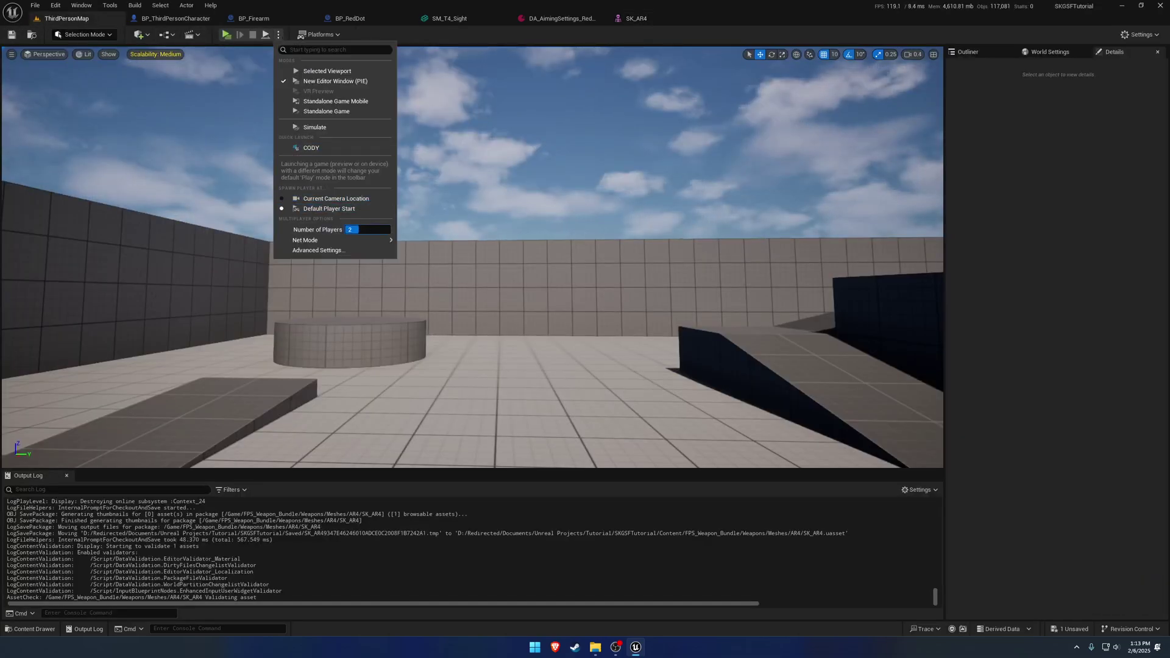
{"action": "left_click_drag", "start_coordinate": [362, 229], "coordinate": [345, 229]}
{"action": "left_click", "coordinate": [421, 244]}
Step: Play in the selected viewport, aim through the reseated red dot sight, and stop the session
{"action": "left_click", "coordinate": [279, 34]}
{"action": "left_click", "coordinate": [327, 71]}
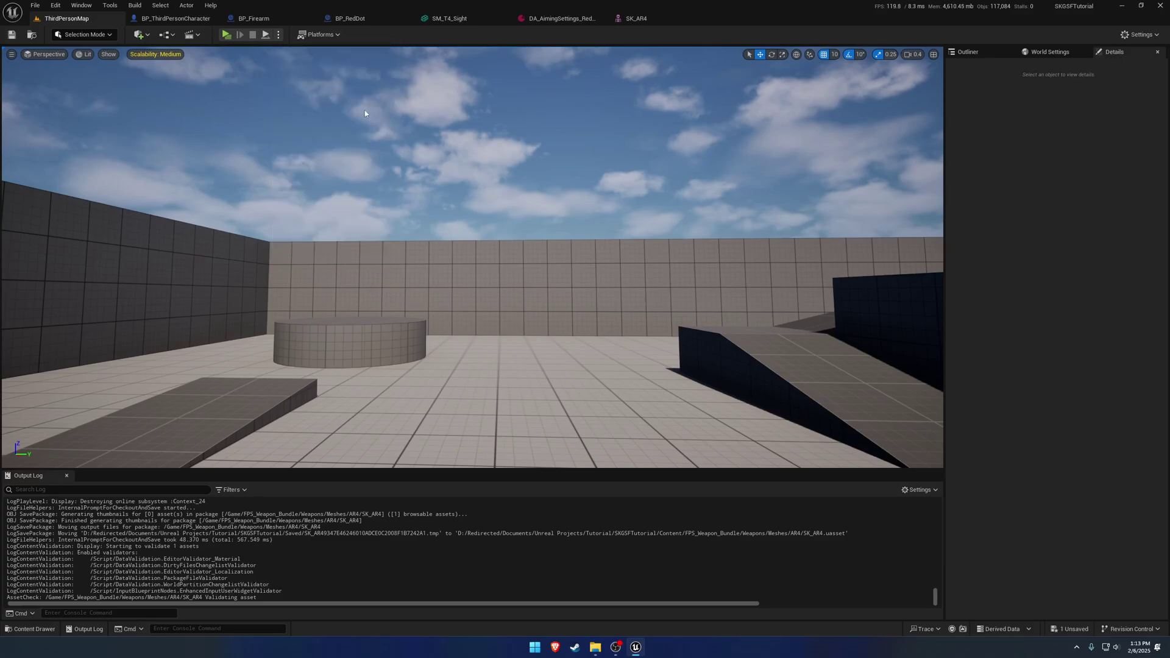
{"action": "key", "text": "alt+p"}
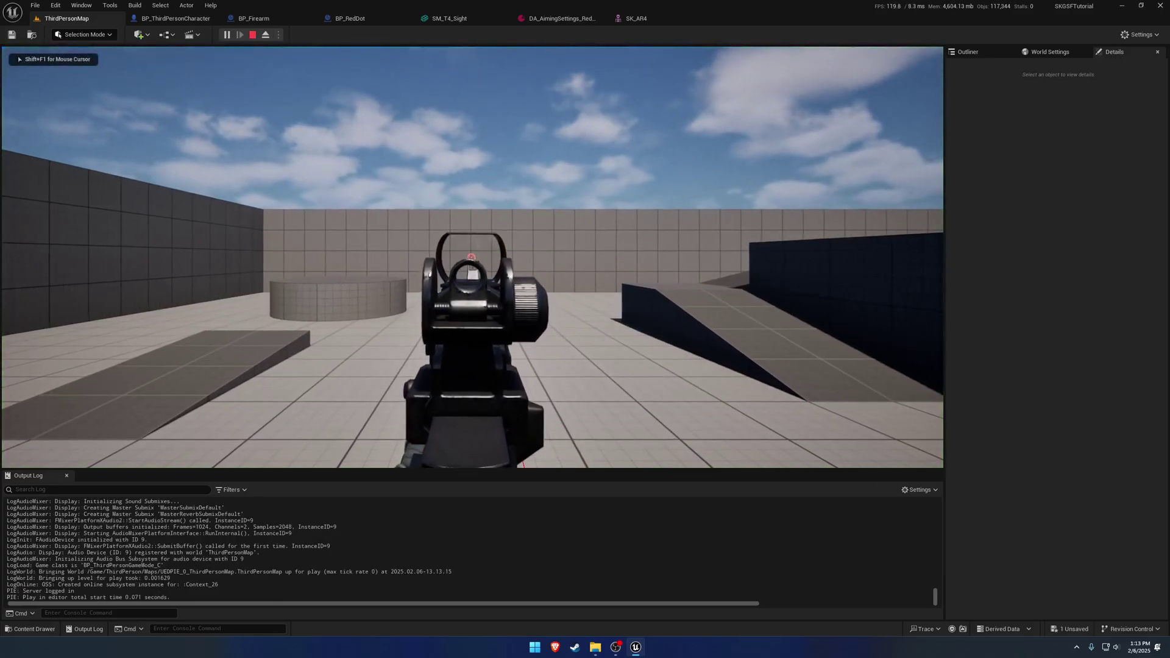
{"action": "key", "text": "Escape"}
Step: Close the SK_AR4, DA_AimingSettings_RedDot and SM_T4_Sight editors and save all assets
{"action": "left_click", "coordinate": [638, 19]}
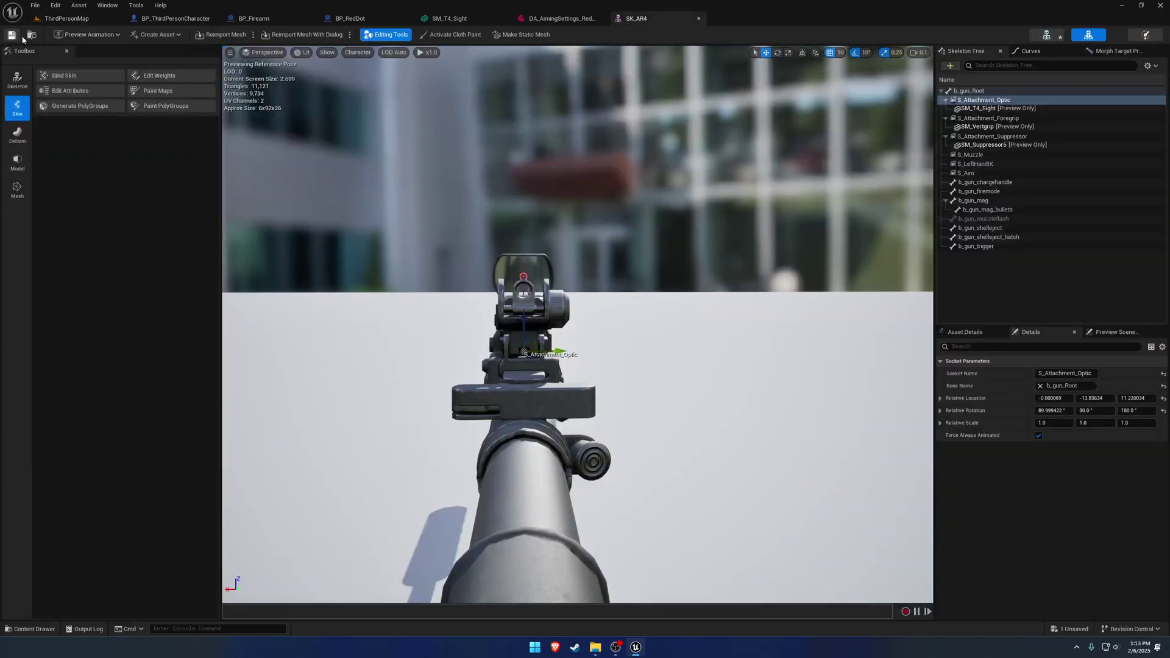
{"action": "left_click", "coordinate": [698, 18]}
{"action": "left_click", "coordinate": [603, 19]}
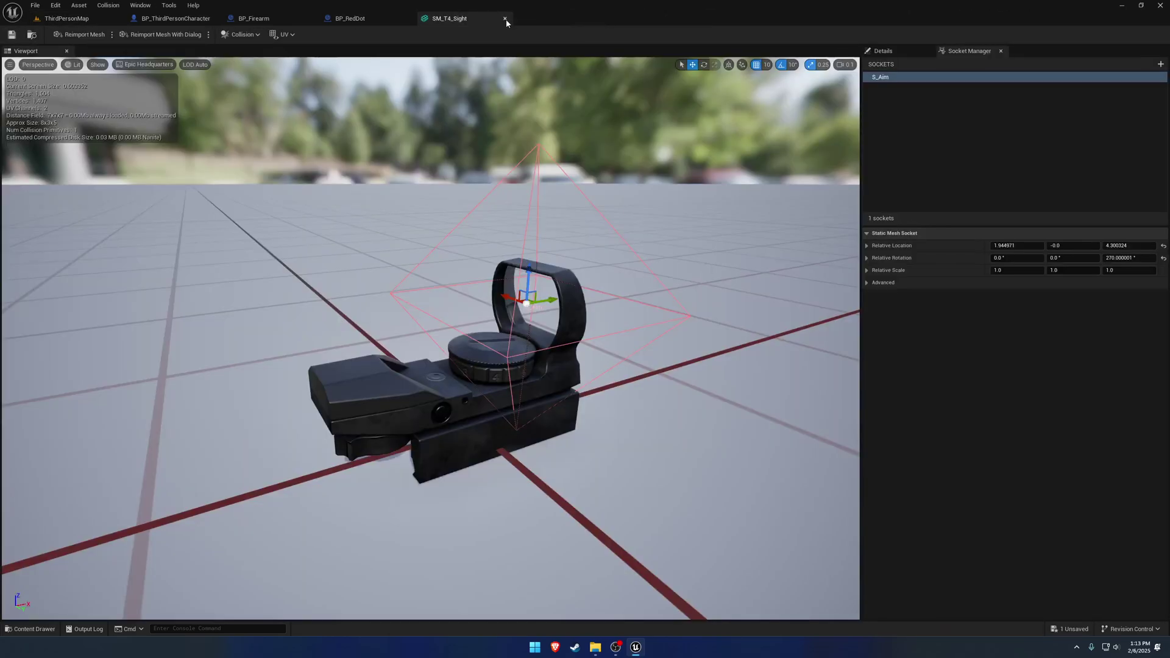
{"action": "left_click", "coordinate": [504, 19]}
{"action": "left_click", "coordinate": [35, 5]}
{"action": "left_click", "coordinate": [71, 72]}
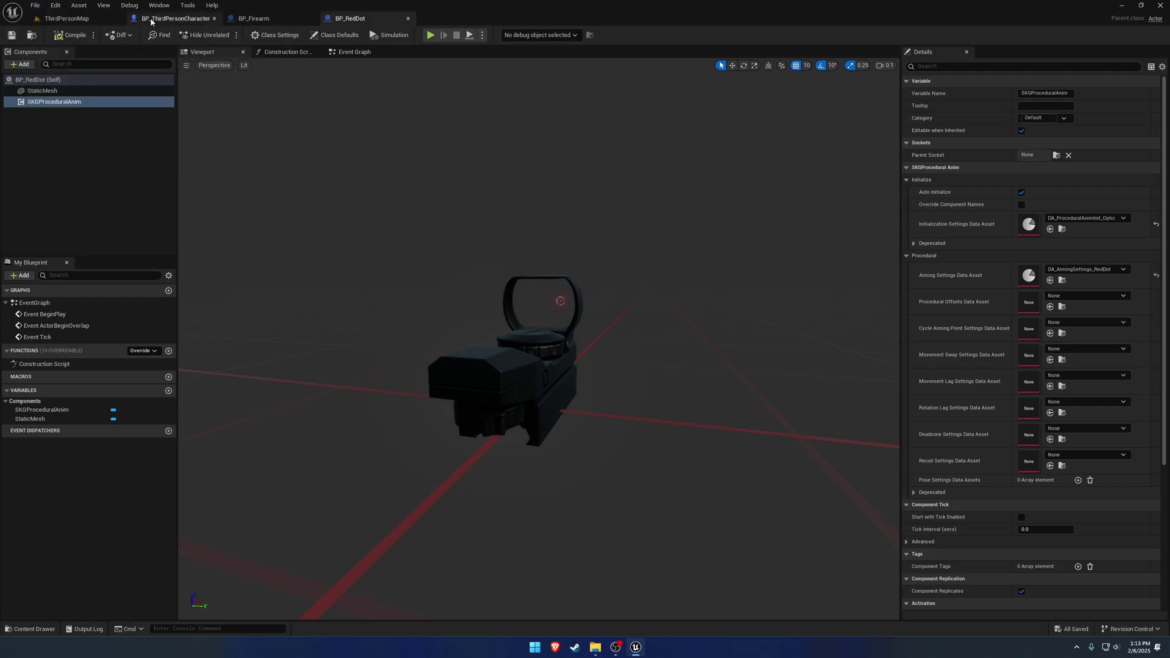
Step: Examine the red dot sight from several angles in the BP_RedDot viewport
{"action": "right_click_drag", "start_coordinate": [303, 112], "coordinate": [774, 118]}
{"action": "key", "text": "a"}
{"action": "key", "text": "d"}
{"action": "scroll", "coordinate": [762, 119], "scroll_direction": "up", "scroll_amount": 1}
{"action": "key", "text": "d"}
{"action": "scroll", "coordinate": [560, 119], "scroll_direction": "down", "scroll_amount": 1}
{"action": "key", "text": "a"}
{"action": "key", "text": "a"}
{"action": "left_click_drag", "start_coordinate": [658, 118], "coordinate": [364, 149]}
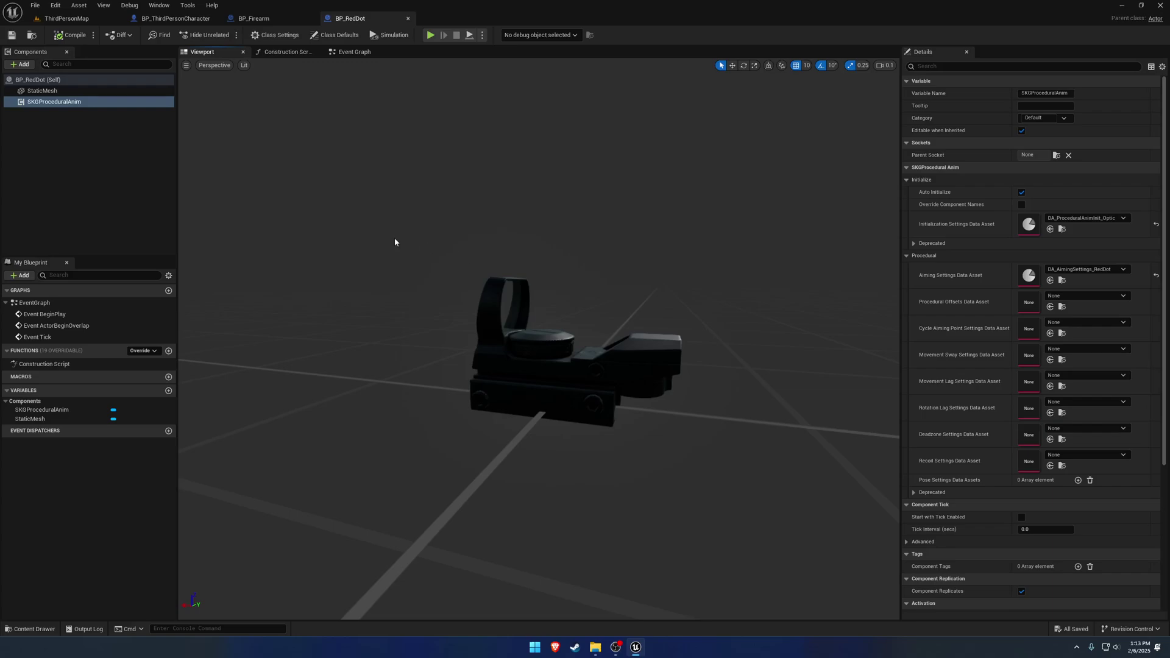
{"action": "left_click_drag", "start_coordinate": [693, 382], "coordinate": [572, 249]}
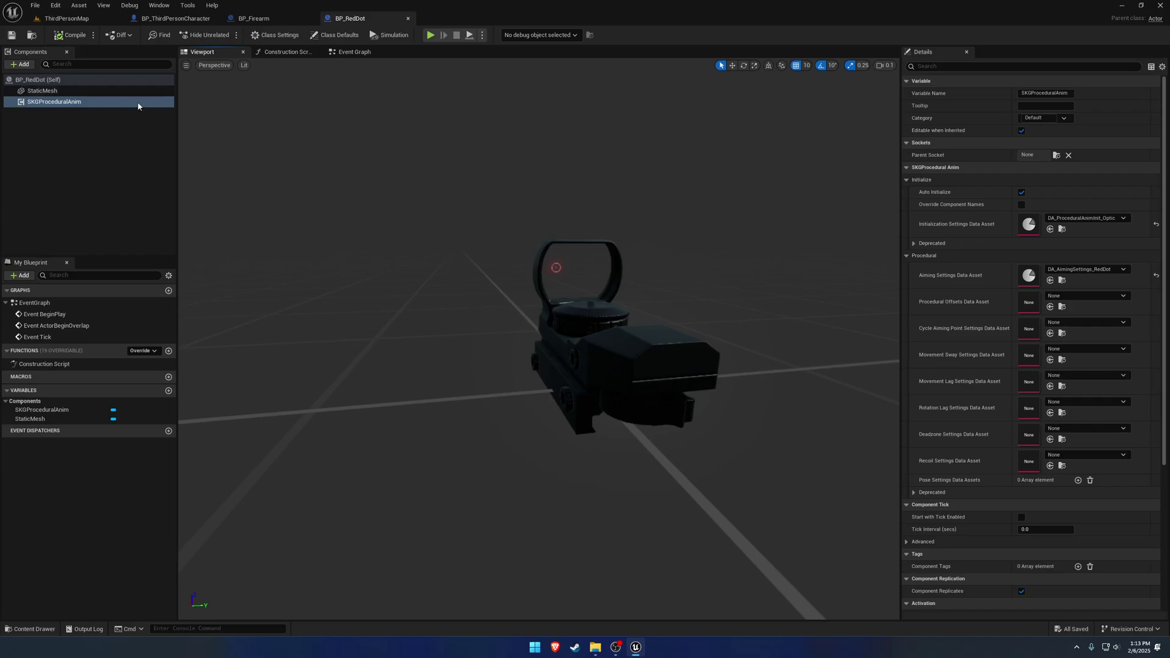
Step: Inspect the reticle in the red dot sight's lens from directly behind and from an oblique rear view
{"action": "left_click", "coordinate": [34, 7]}
{"action": "left_click", "coordinate": [61, 71]}
{"action": "left_click_drag", "start_coordinate": [468, 259], "coordinate": [518, 275]}
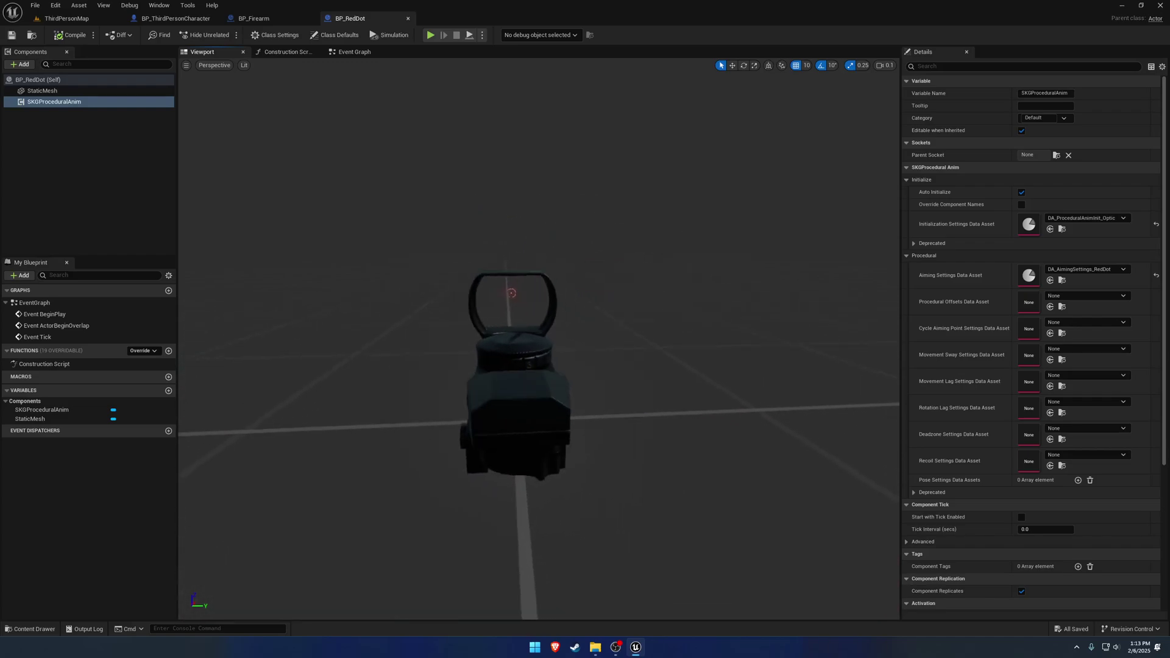
{"action": "middle_click_drag", "start_coordinate": [518, 274], "coordinate": [558, 309]}
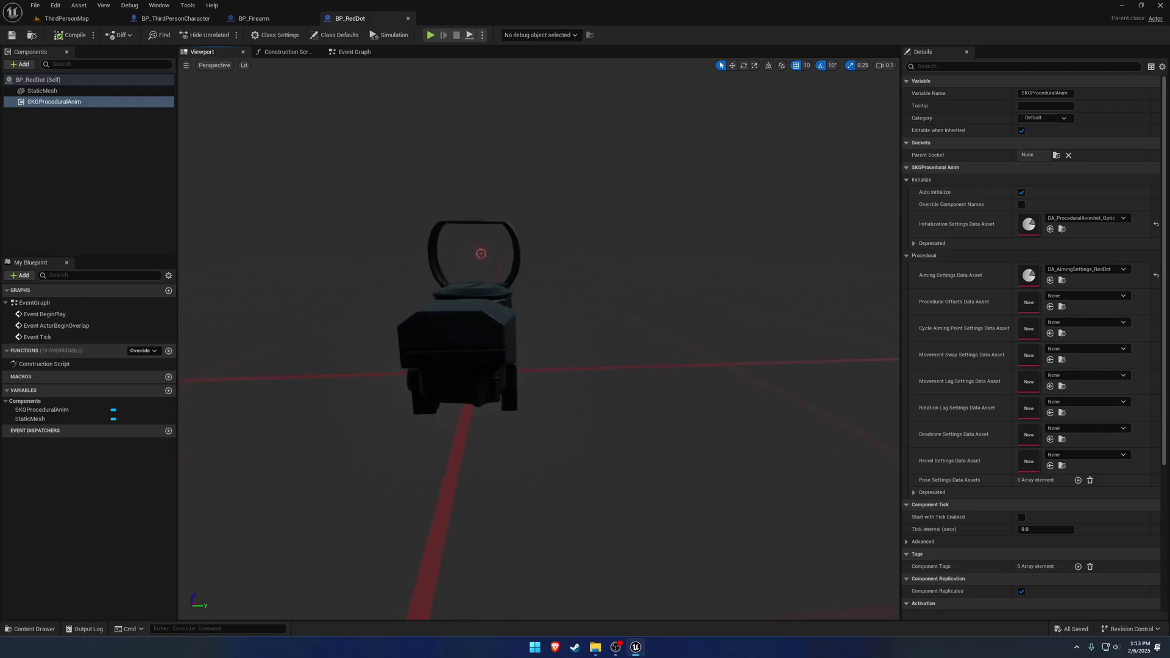
{"action": "right_click_drag", "start_coordinate": [538, 329], "coordinate": [631, 341]}
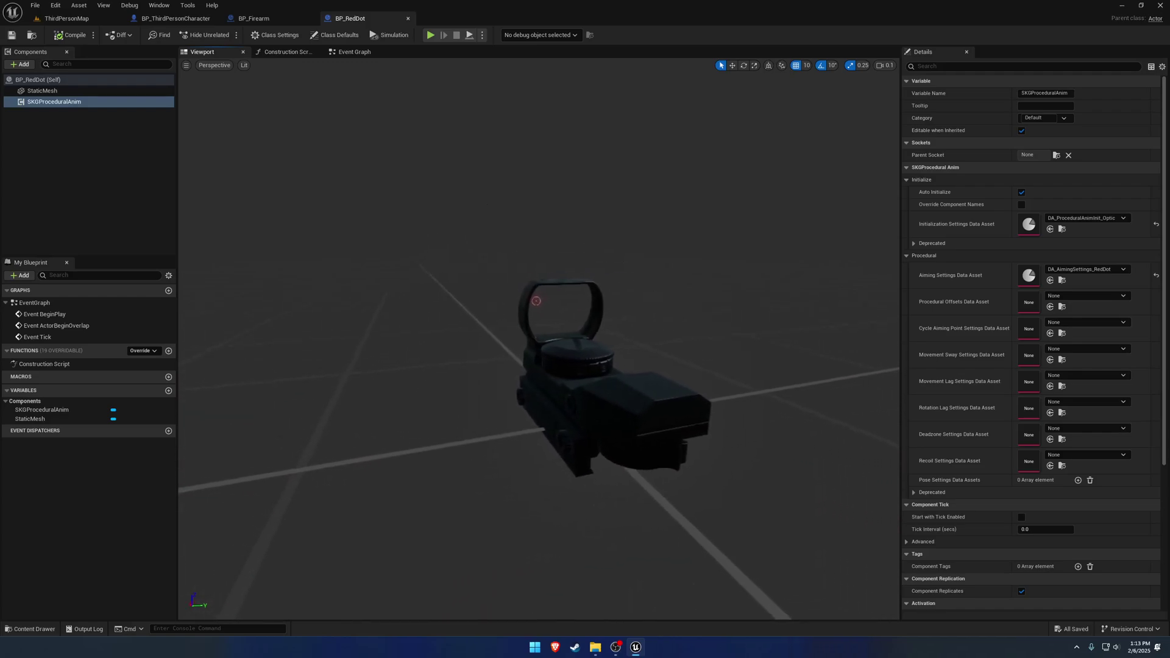
{"action": "left_click_drag", "start_coordinate": [548, 279], "coordinate": [603, 269]}
Step: Run ThirdPersonMap in the viewport to check the mounted red dot sight in first person, and stop the session
{"action": "left_click", "coordinate": [67, 18]}
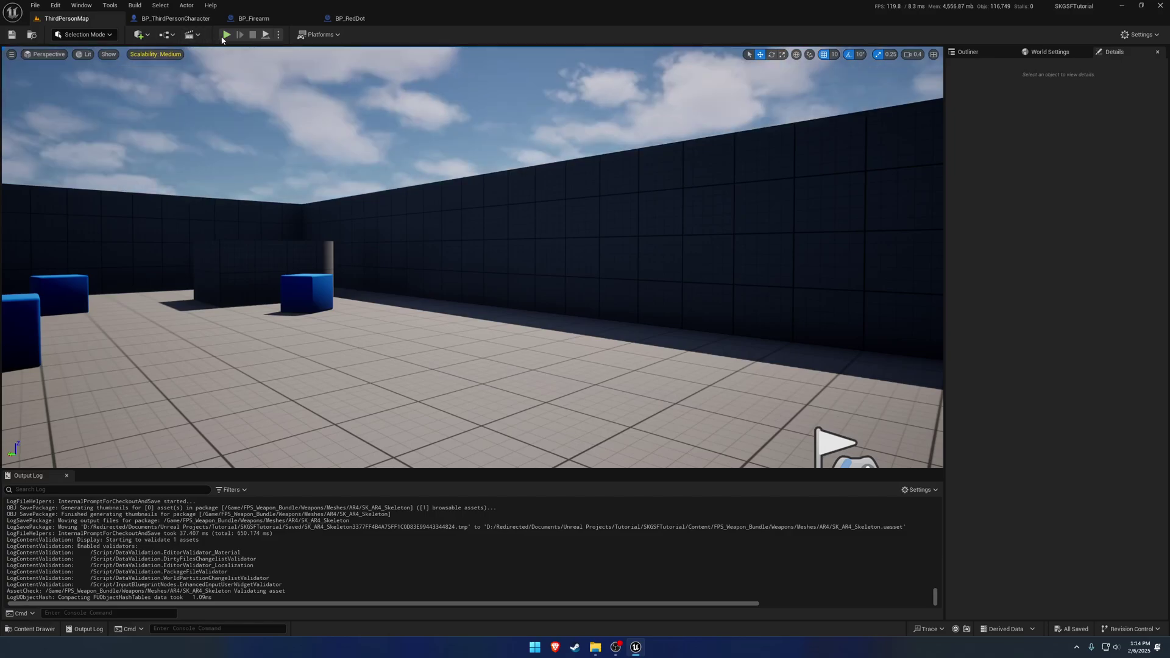
{"action": "left_click", "coordinate": [226, 35]}
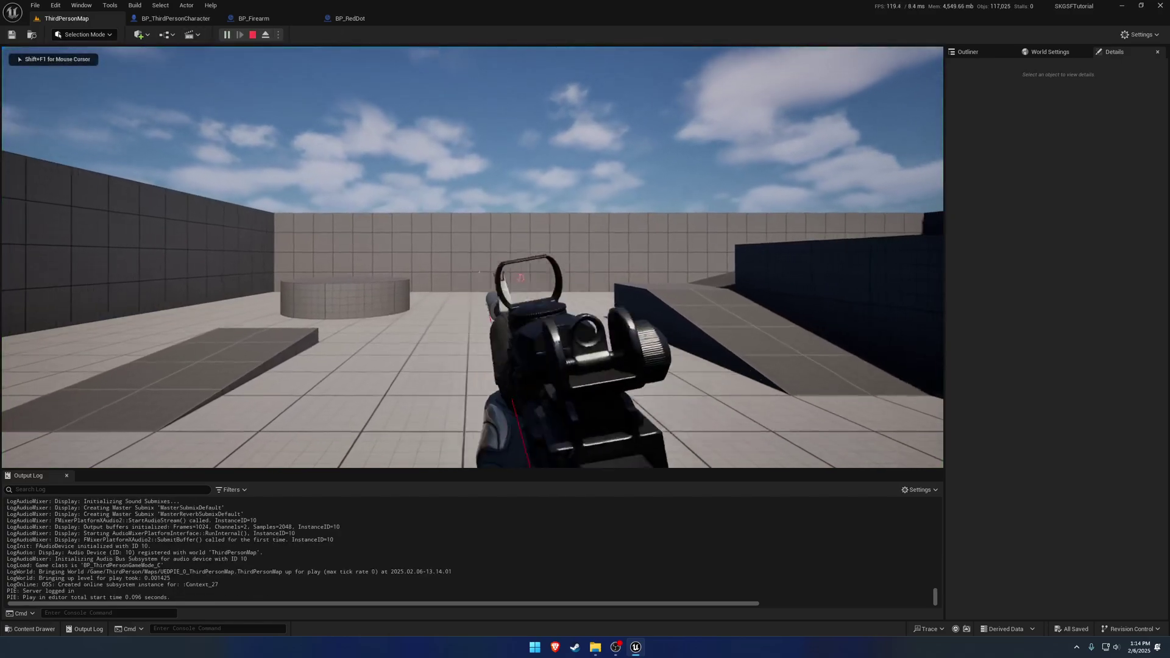
{"action": "key", "text": "Escape"}
Step: Return to the BP_RedDot blueprint and examine the sight's body and lens from the side
{"action": "left_click", "coordinate": [359, 20]}
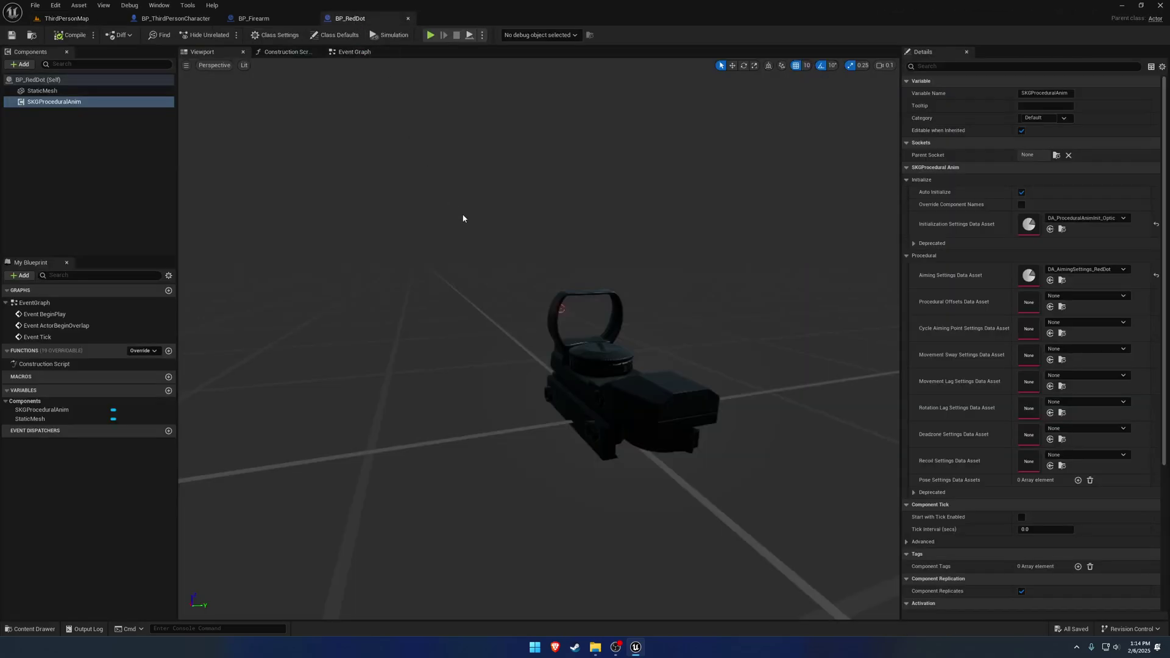
{"action": "key", "text": "a"}
{"action": "right_click_drag", "start_coordinate": [505, 235], "coordinate": [780, 235]}
{"action": "key", "text": "a"}
{"action": "key", "text": "d"}
{"action": "left_click_drag", "start_coordinate": [515, 236], "coordinate": [515, 236]}
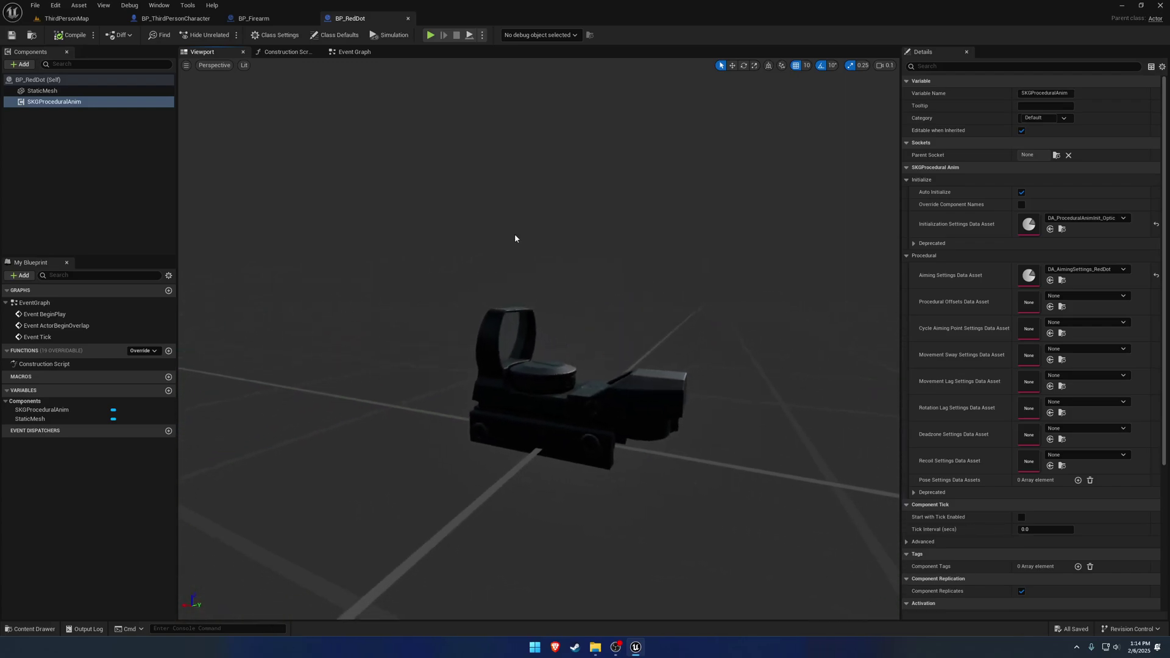